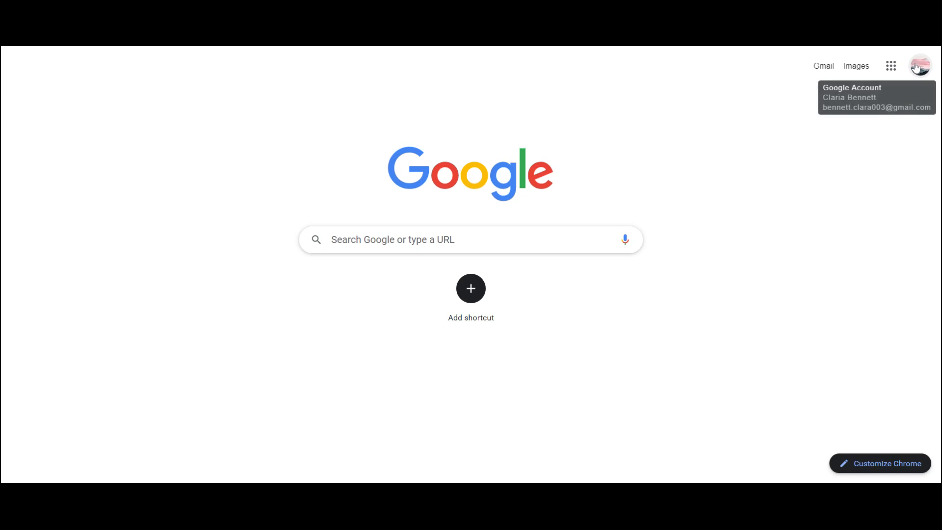
Step: Check which Google account is signed in and that its address is a Gmail one
left_click(916, 67)
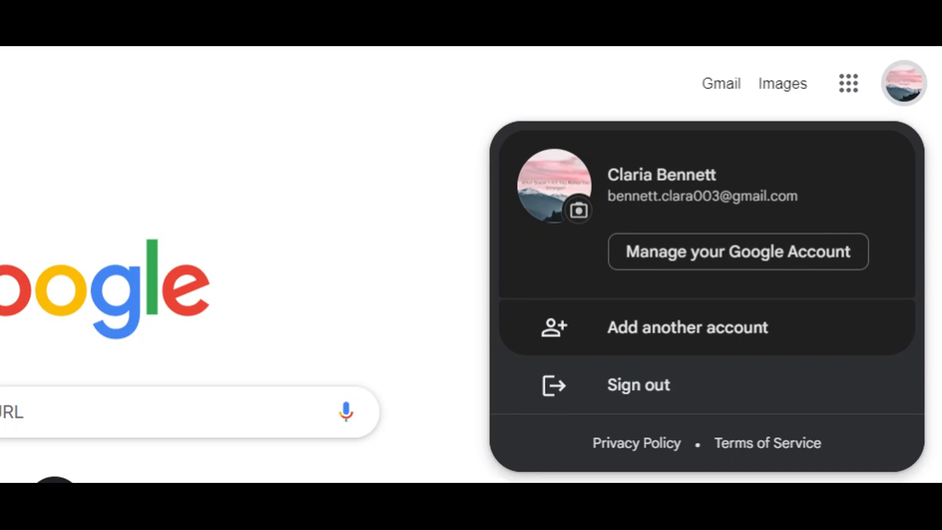
left_click_drag(720, 196, 806, 194)
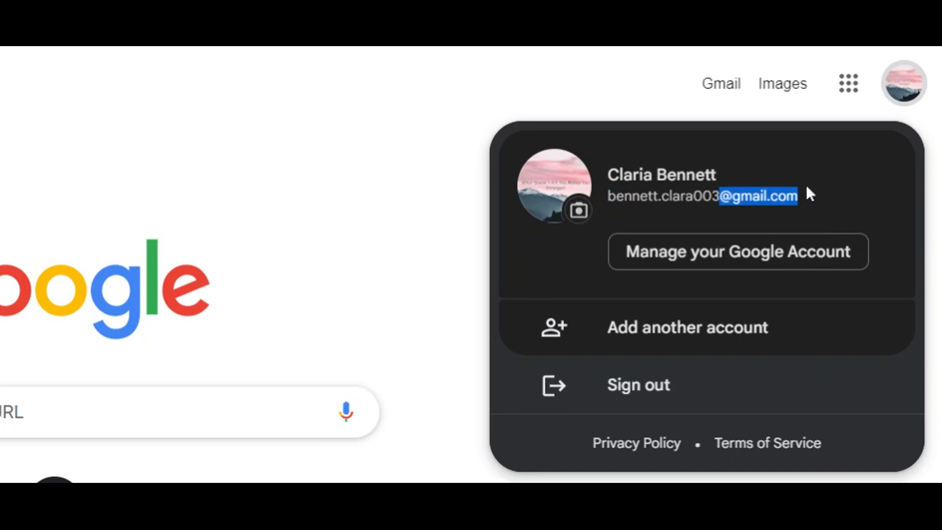
left_click(327, 125)
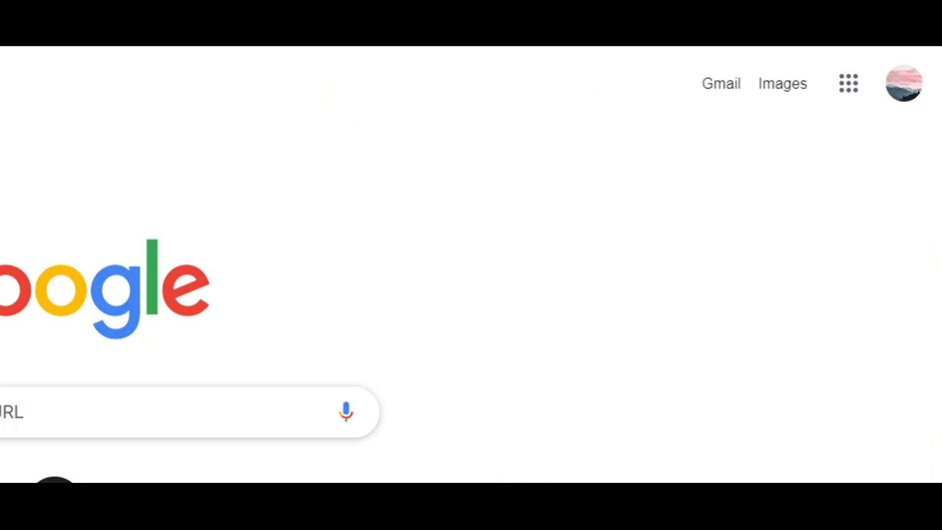
Step: Open Google Classroom from the list of Google apps
left_click(862, 89)
scroll(798, 225, "down", 8)
scroll(806, 228, "down", 10)
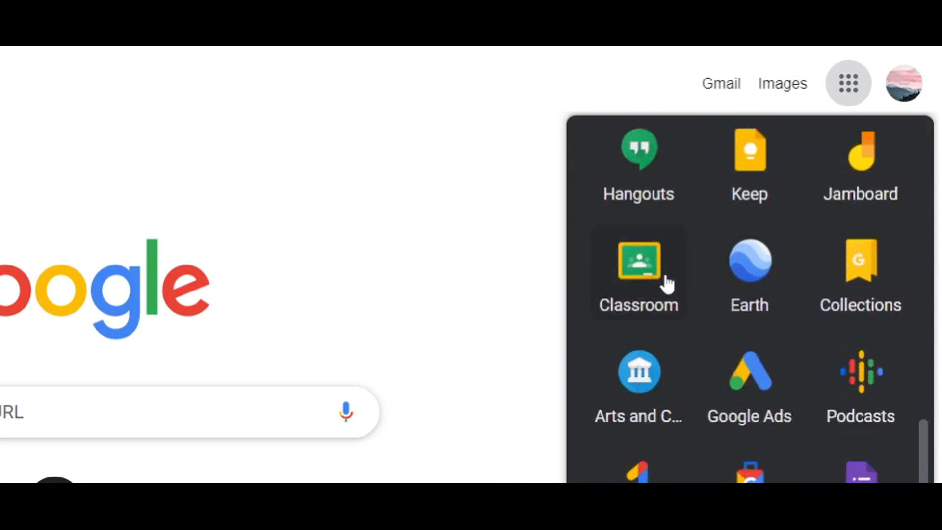
left_click(460, 263)
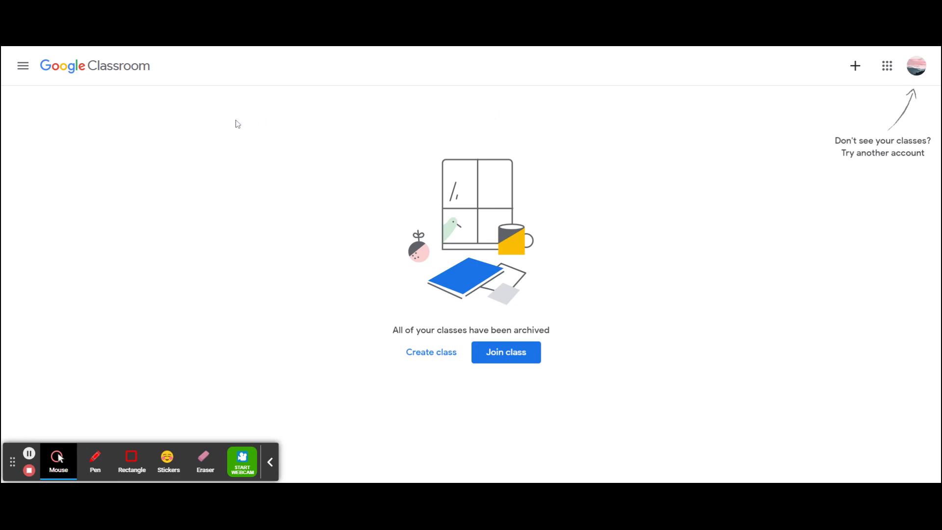
Step: View the Classroom calendar, looking at the following week and returning to Feb 27–Mar 5, 2023
left_click(23, 65)
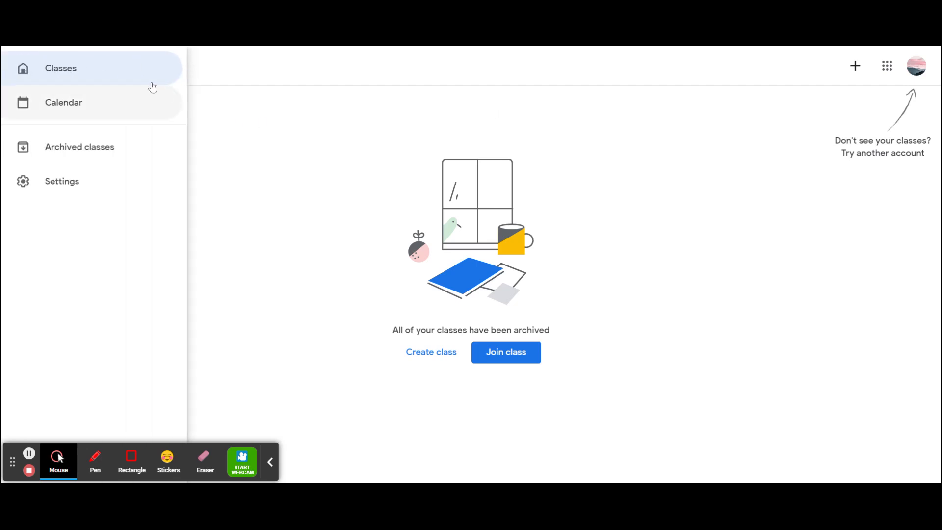
left_click(89, 109)
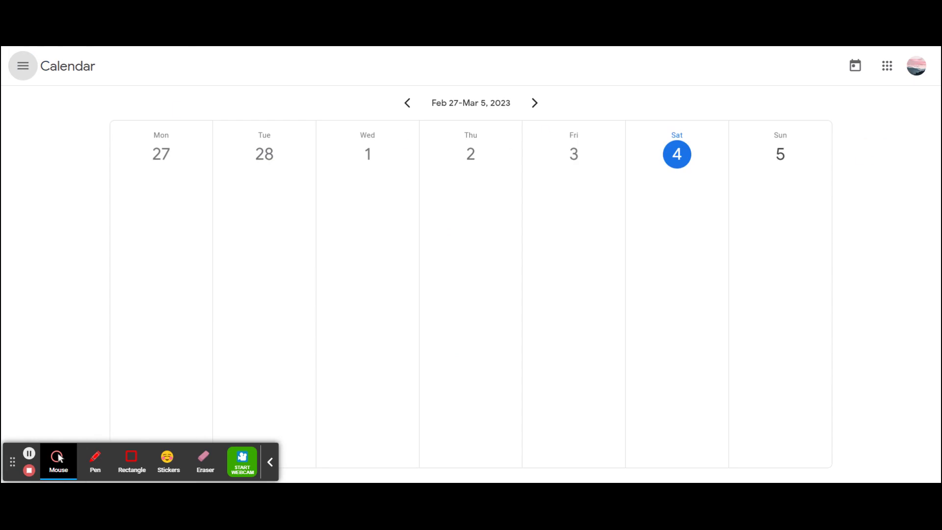
left_click(534, 103)
left_click(533, 103)
left_click(415, 108)
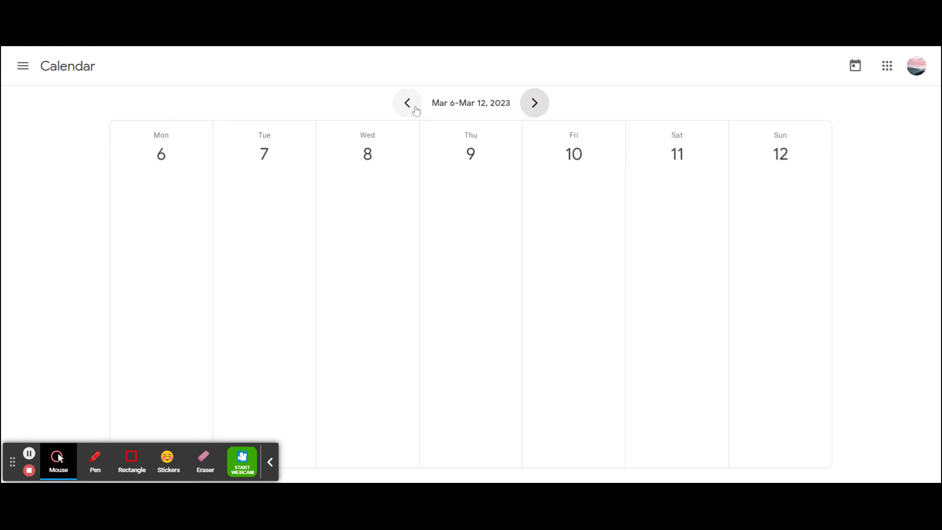
left_click(415, 108)
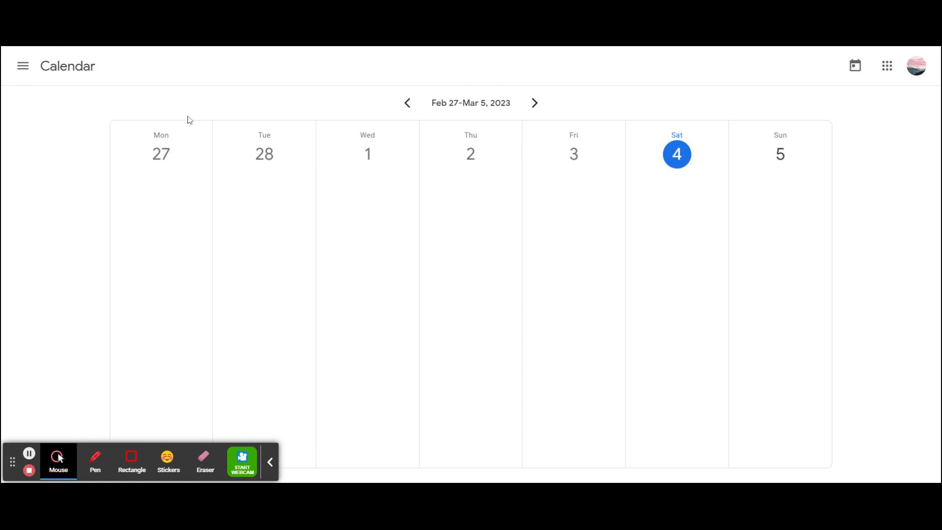
left_click_drag(155, 139, 794, 152)
left_click(727, 225)
Step: Open the Classroom settings and review the profile and notification options without changing them
left_click(27, 71)
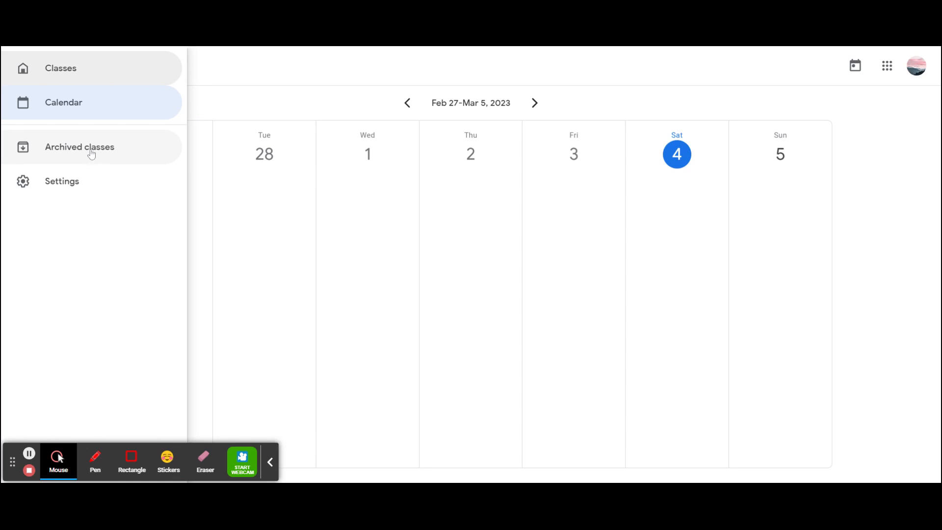
left_click(102, 186)
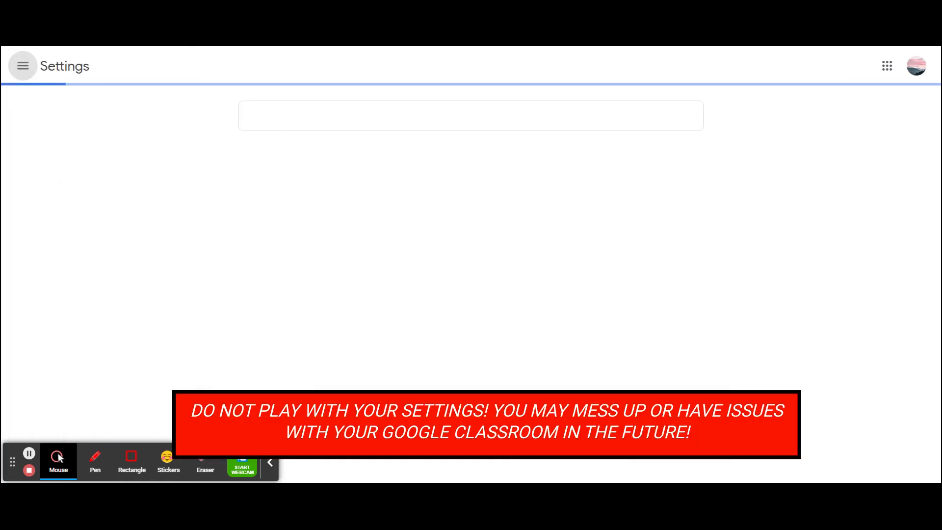
scroll(448, 187, "down", 5)
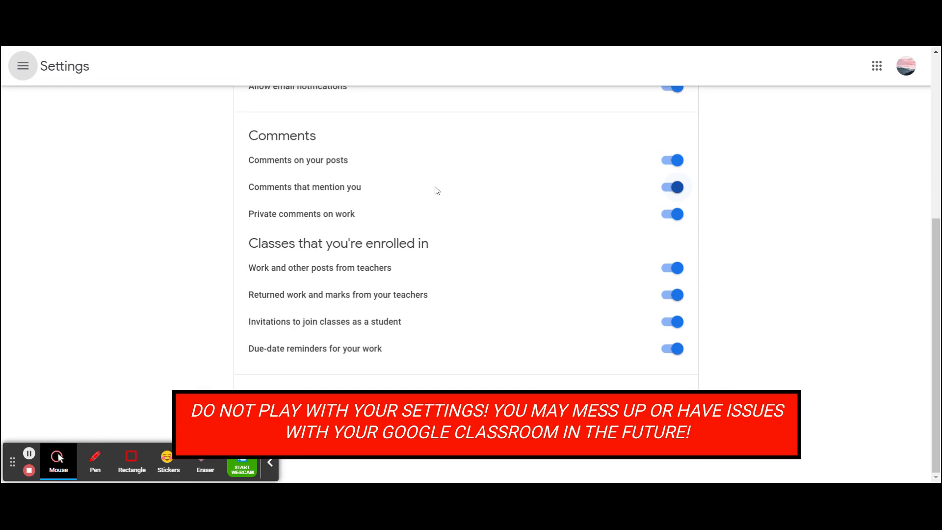
scroll(421, 193, "up", 5)
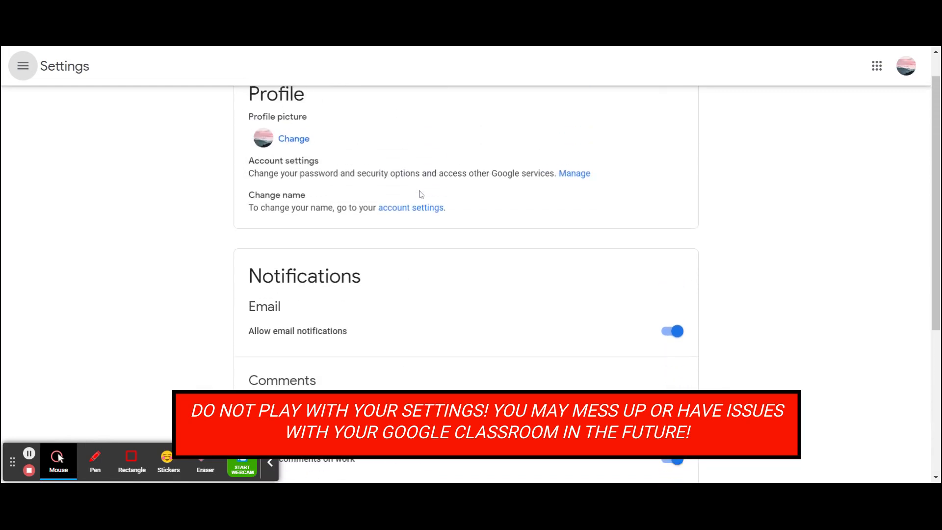
scroll(420, 194, "up", 1)
scroll(421, 195, "down", 5)
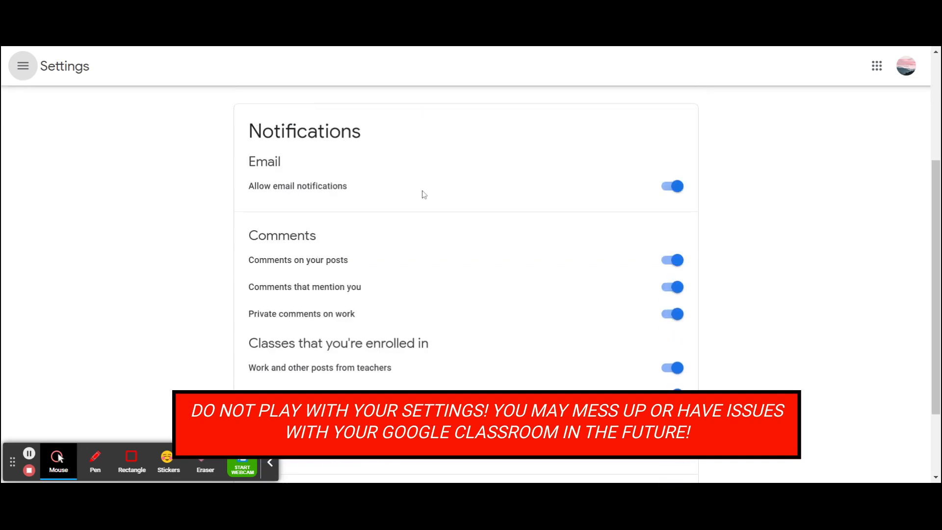
scroll(421, 194, "up", 5)
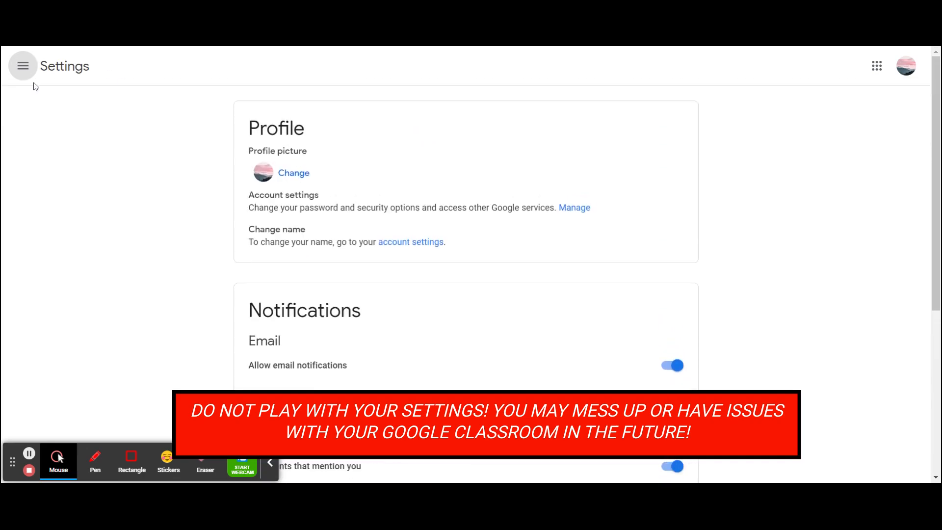
Step: Return to the Classes page and look over the Google apps list, the signed-in account and the class area
left_click(24, 66)
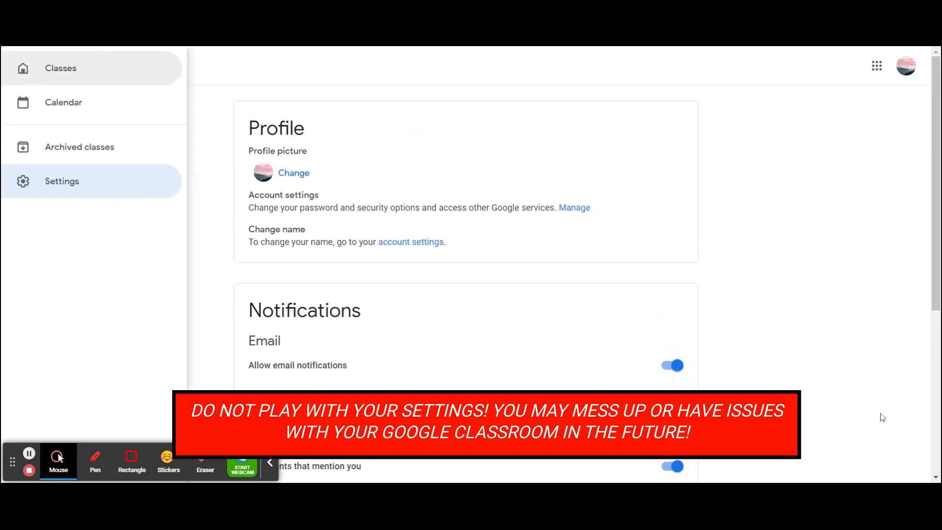
left_click(132, 82)
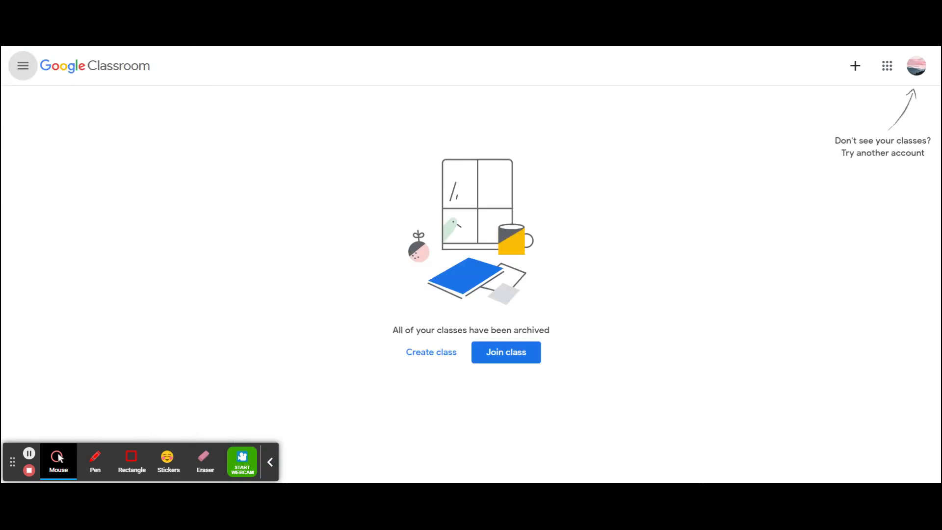
left_click(888, 74)
left_click(887, 74)
left_click(916, 68)
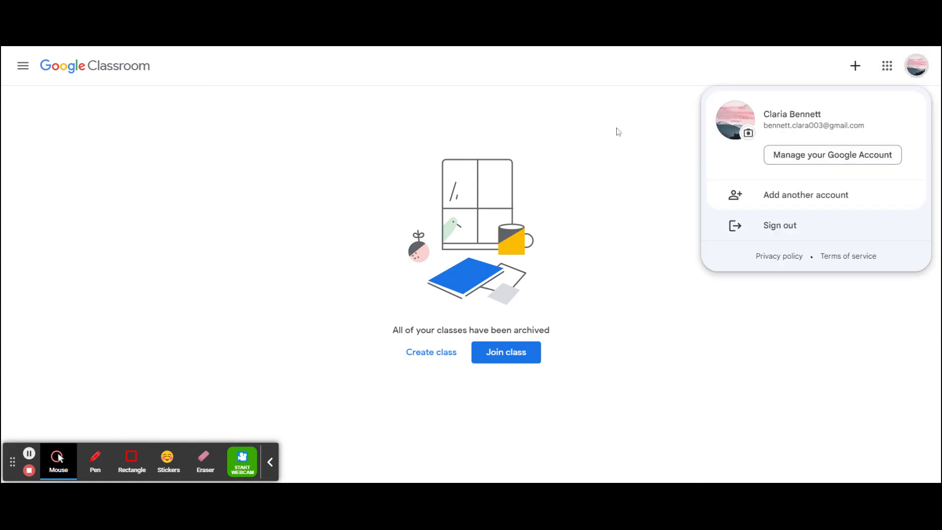
left_click(377, 100)
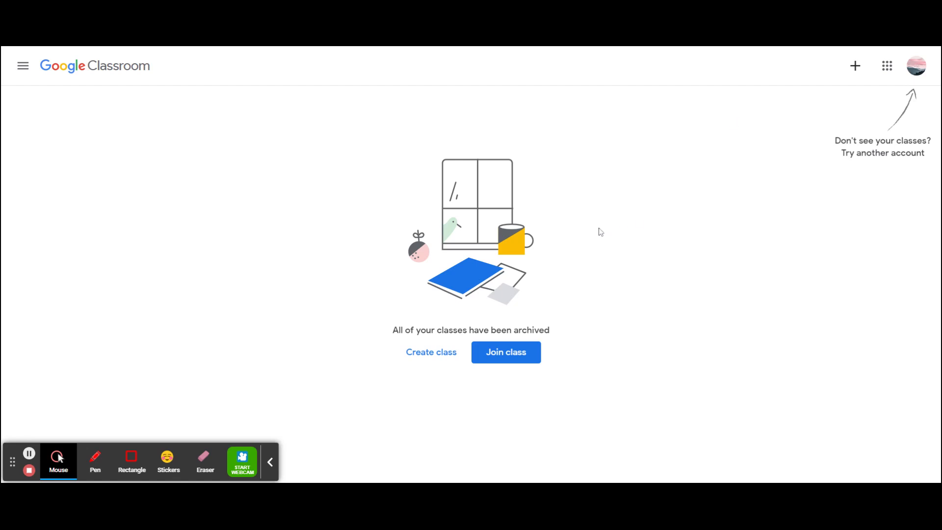
left_click_drag(380, 136, 589, 393)
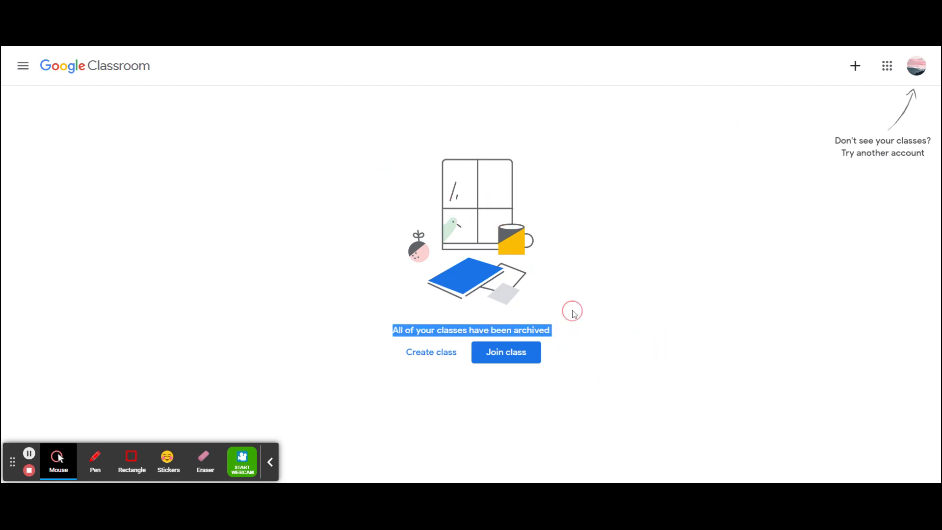
left_click(523, 317)
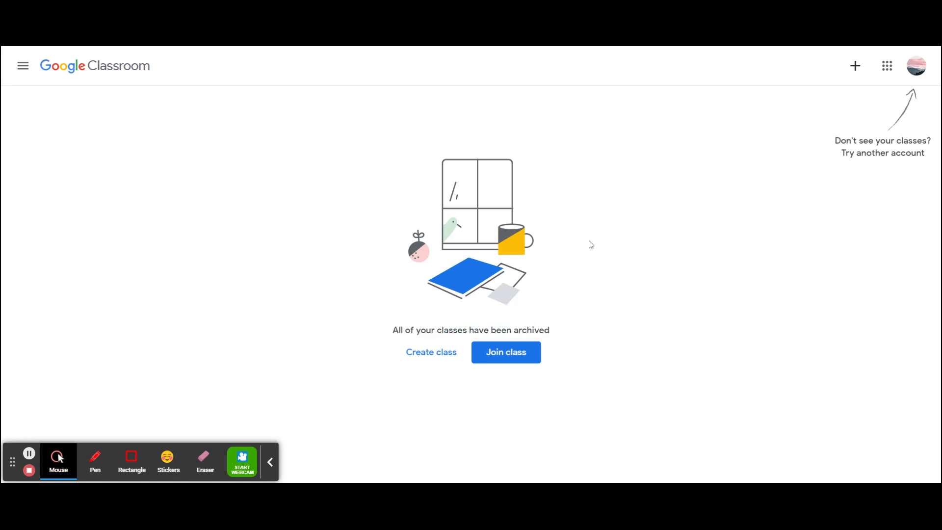
Step: View the Join class form and its class code field, and close it without joining
left_click(855, 69)
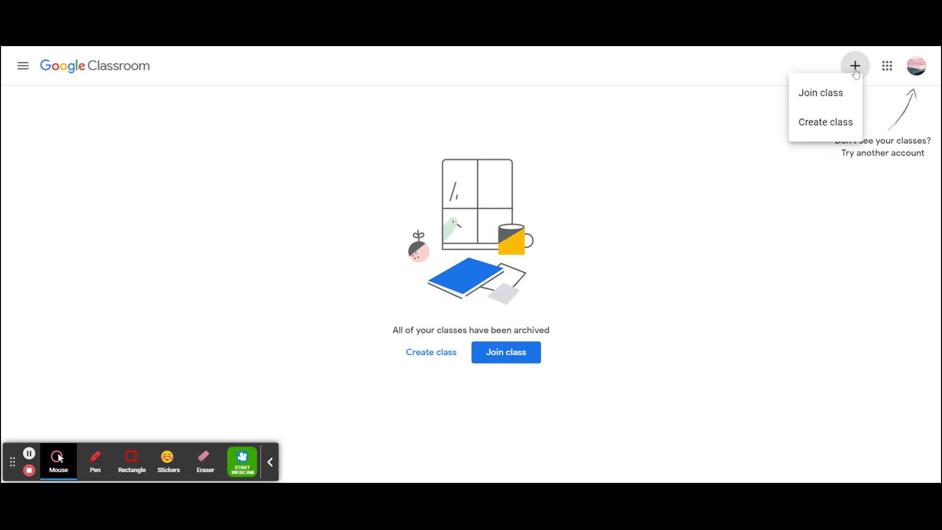
left_click(841, 93)
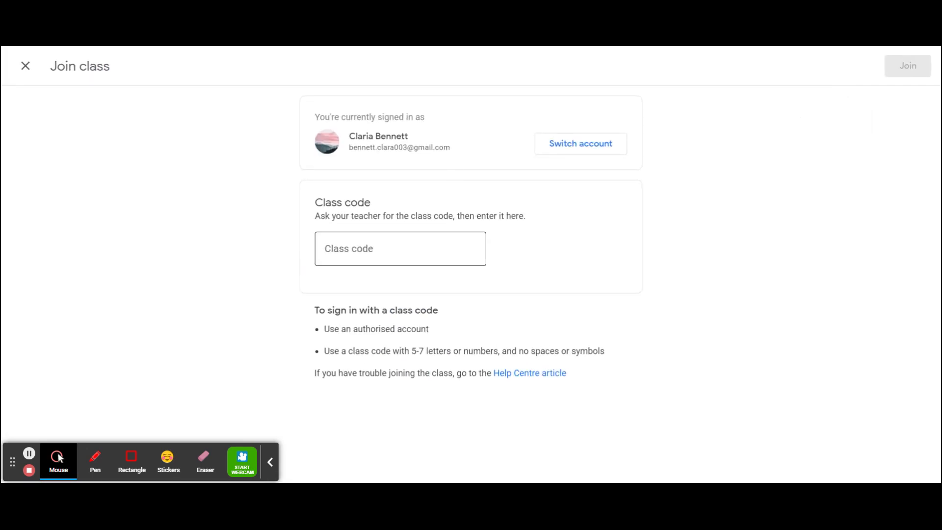
left_click(385, 250)
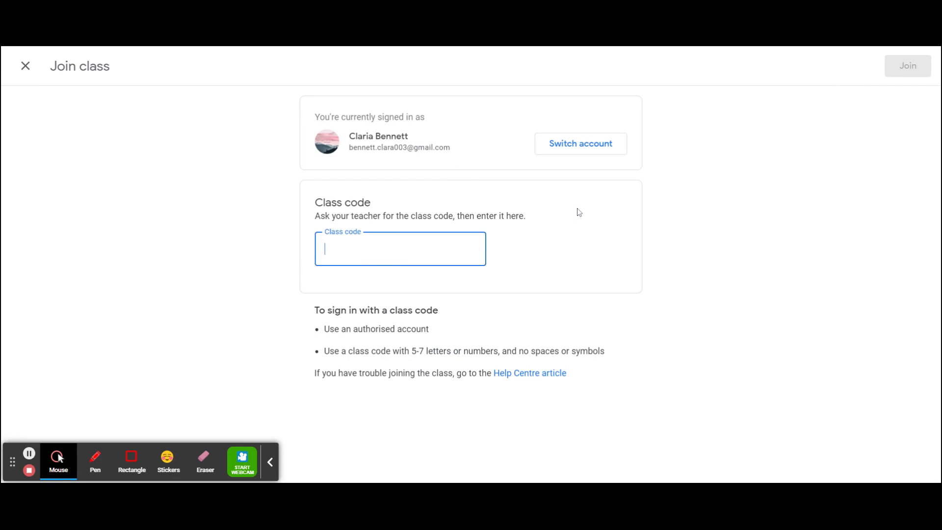
left_click(25, 66)
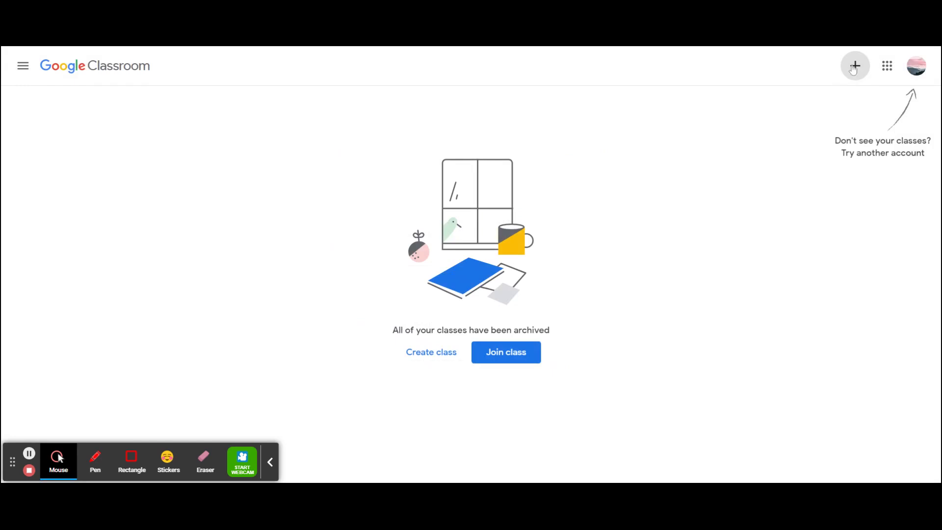
Step: Start creating a class and accept the notice about not using Classroom at a school or university with students
left_click(855, 66)
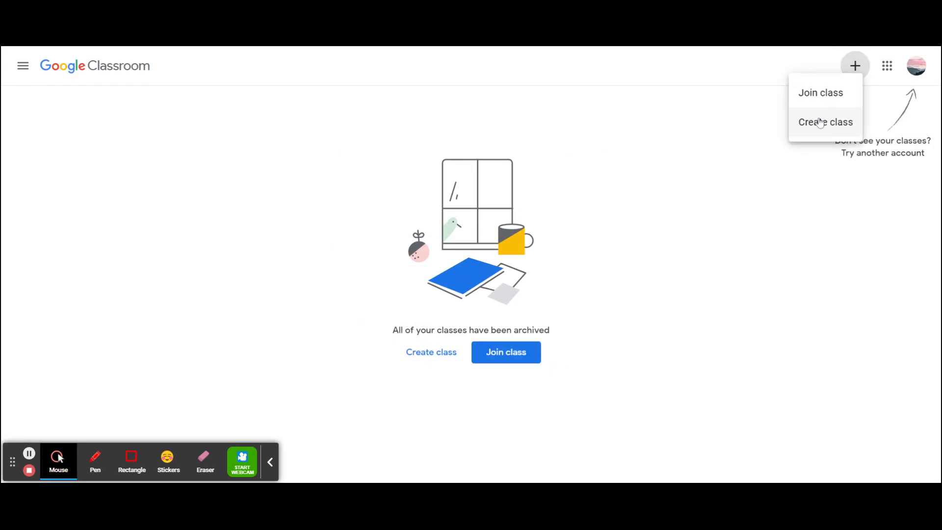
left_click(676, 223)
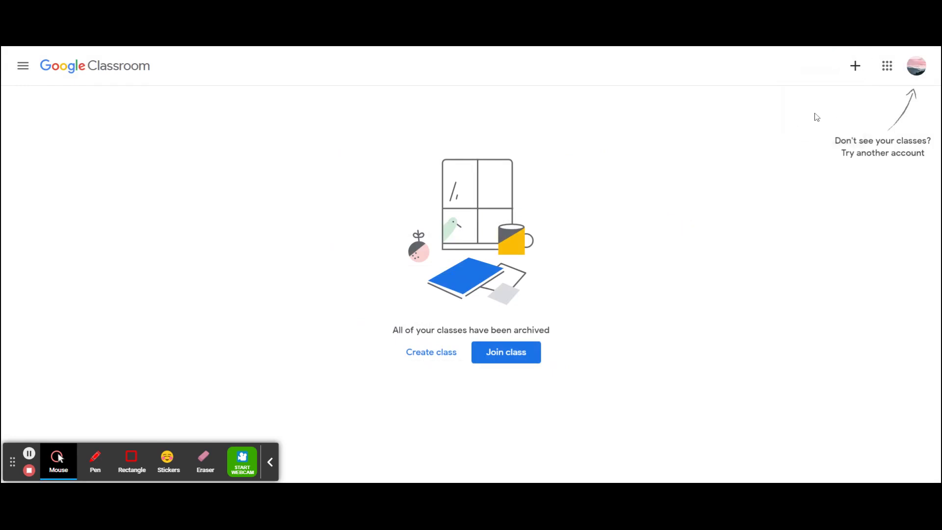
left_click(863, 74)
left_click(425, 354)
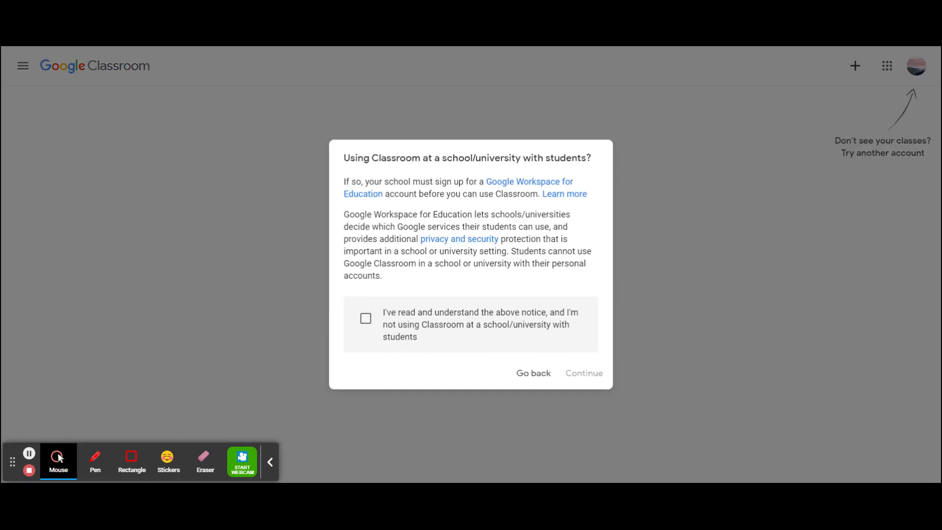
left_click_drag(344, 182, 465, 279)
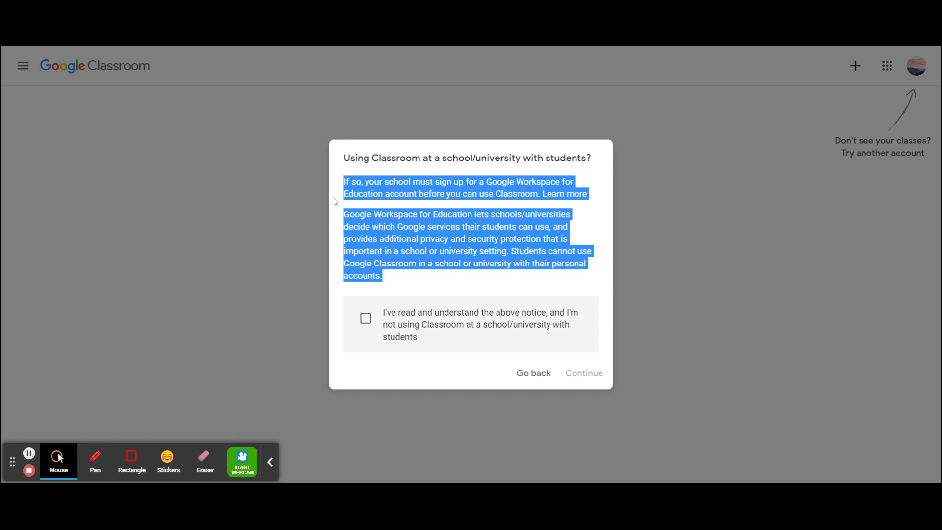
left_click(411, 277)
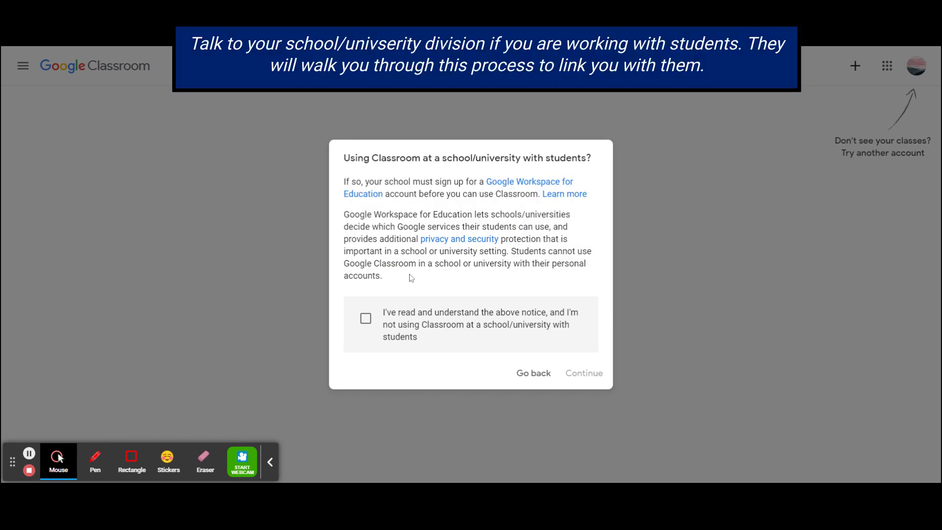
left_click(369, 314)
left_click_drag(385, 315, 428, 347)
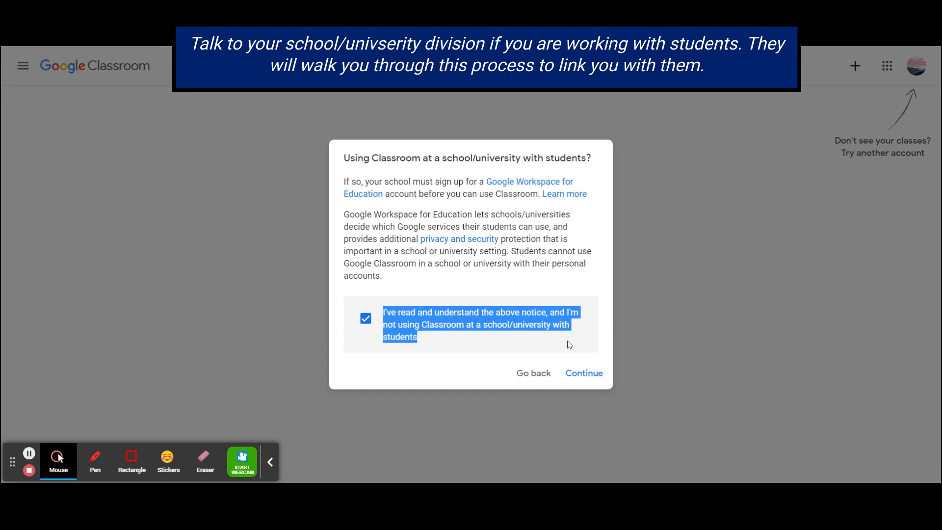
left_click(576, 374)
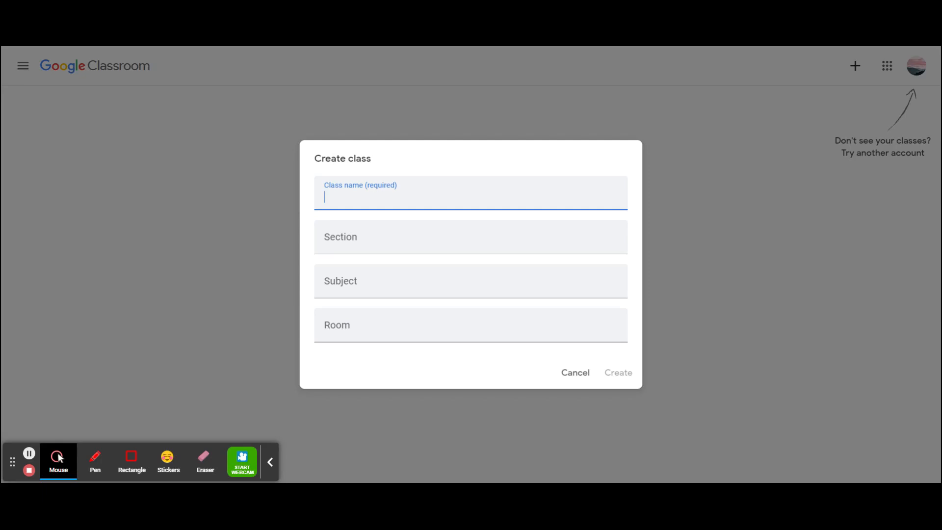
Step: Name the new class Tutorial Class, leave Section, Subject and Room blank, and create it
type("Tutorial Class")
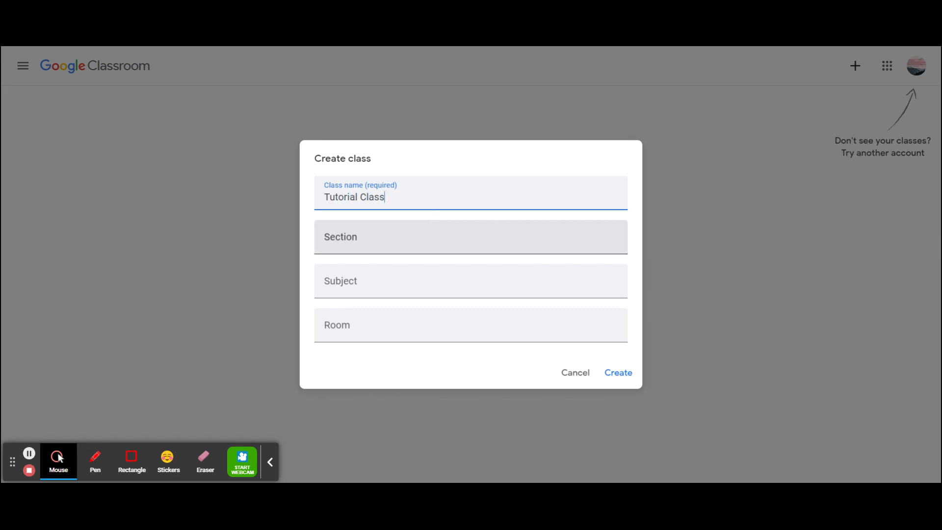
left_click(404, 251)
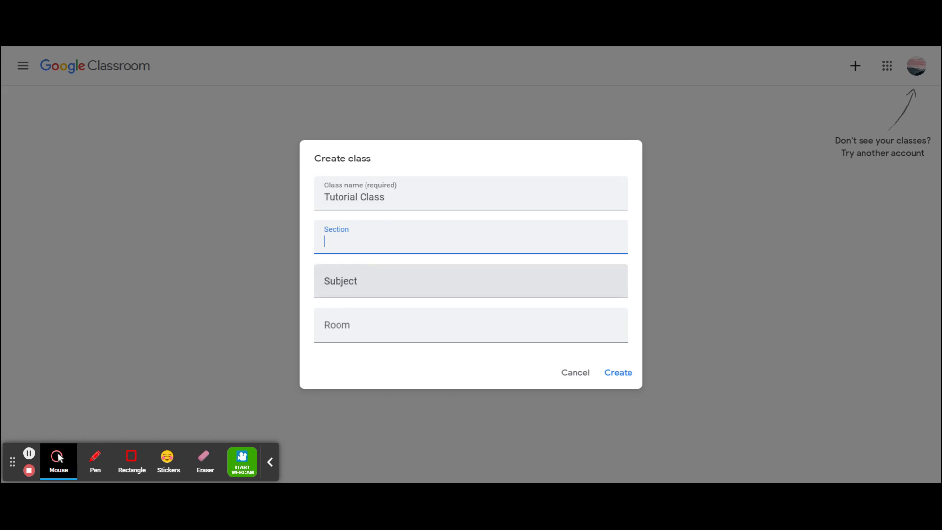
left_click(363, 284)
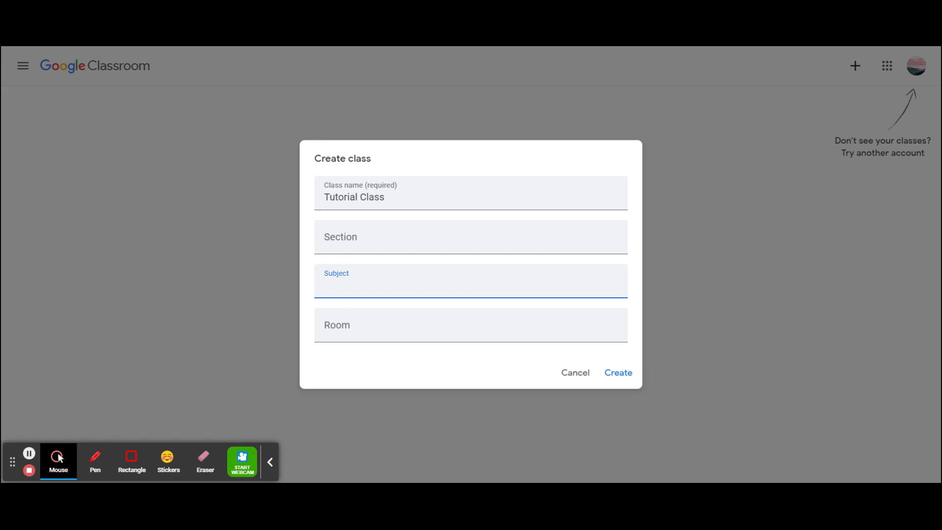
left_click(340, 320)
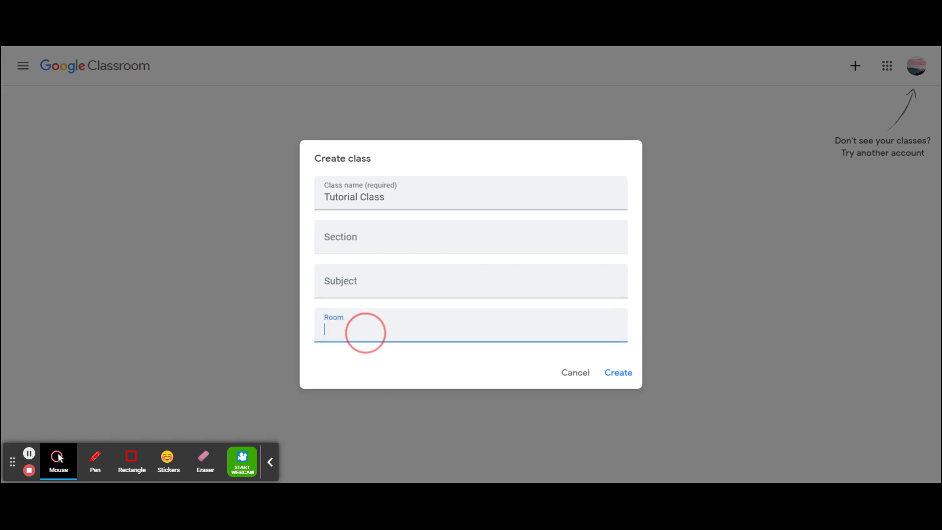
left_click_drag(349, 321, 321, 326)
left_click(537, 362)
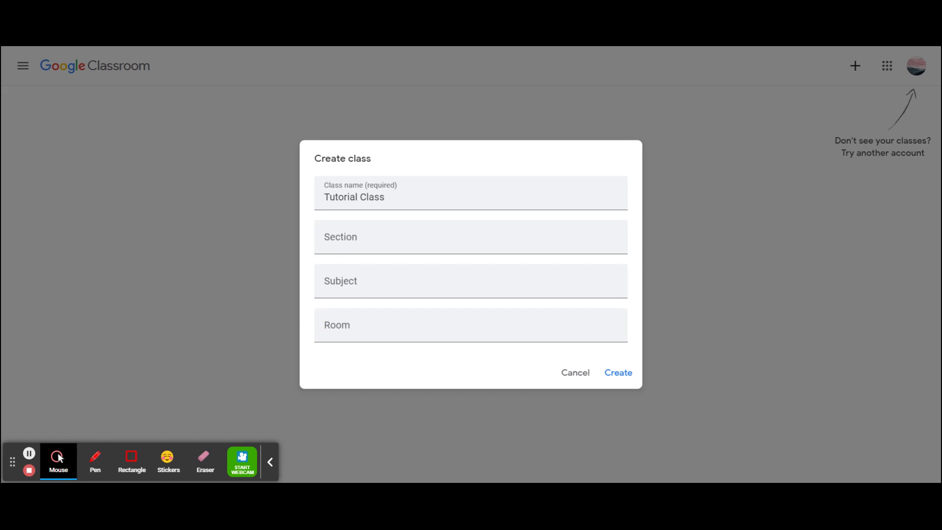
left_click(602, 374)
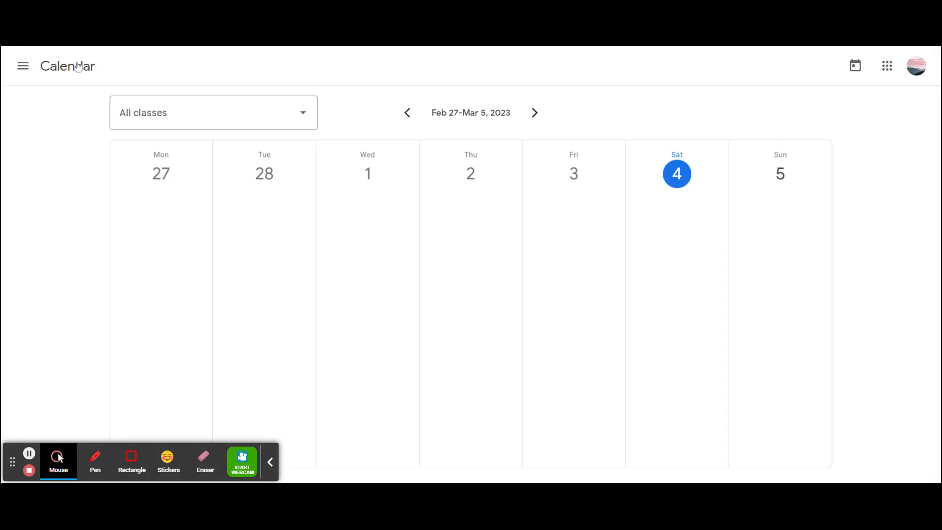
Step: Return from the calendar to the Classes page and look over the main navigation entries
left_click(22, 66)
left_click(102, 77)
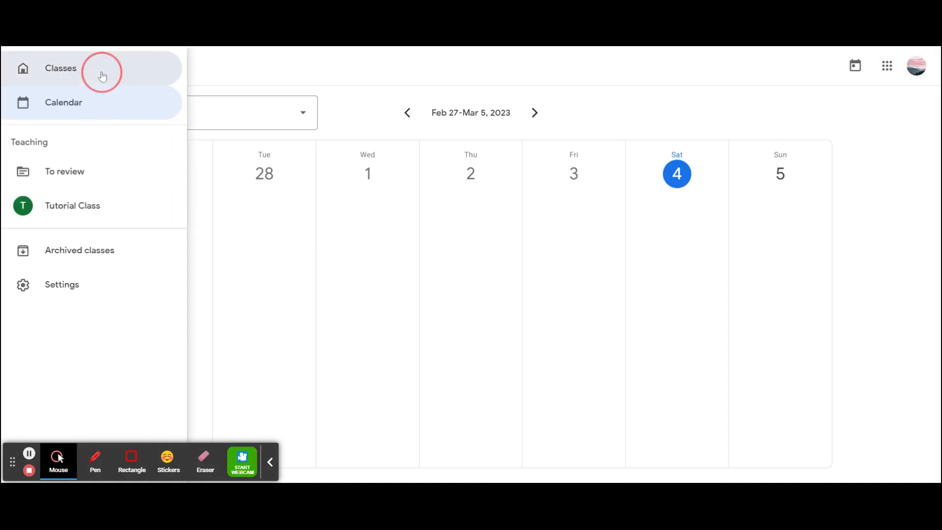
left_click(328, 103)
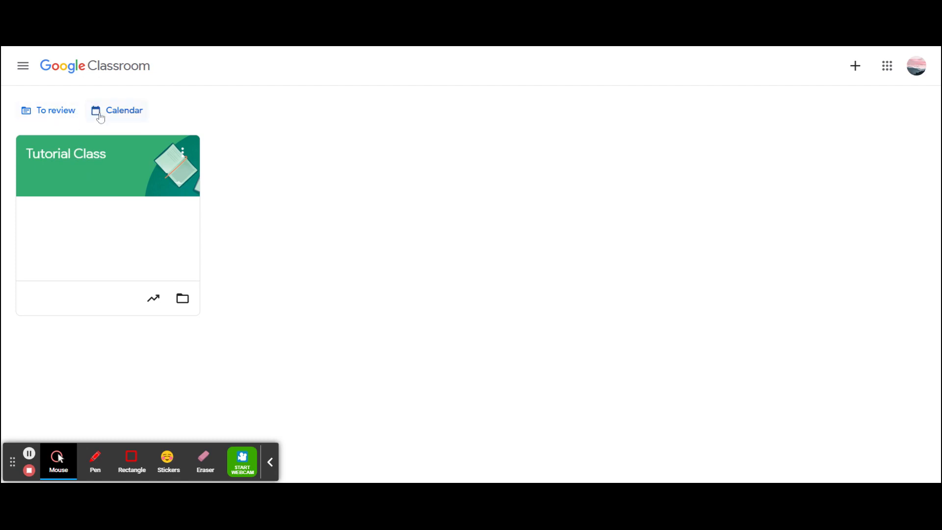
left_click(23, 66)
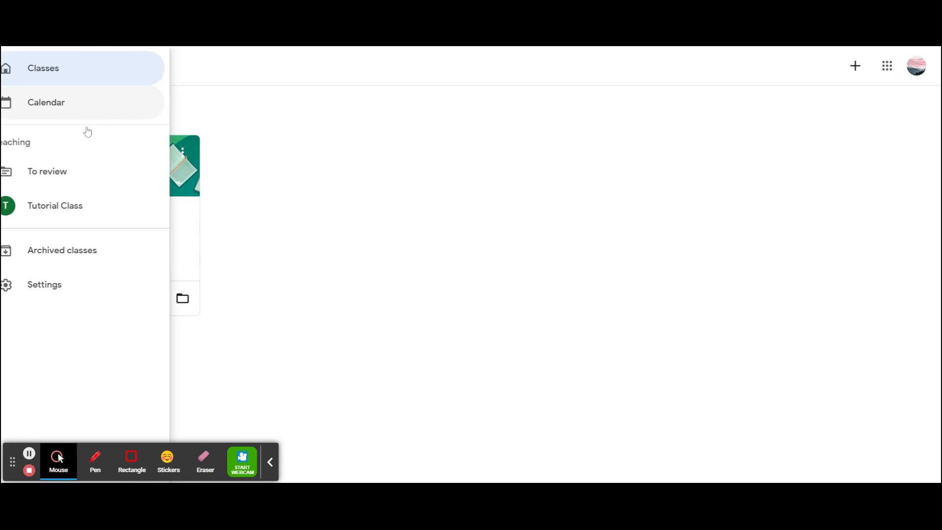
left_click(342, 132)
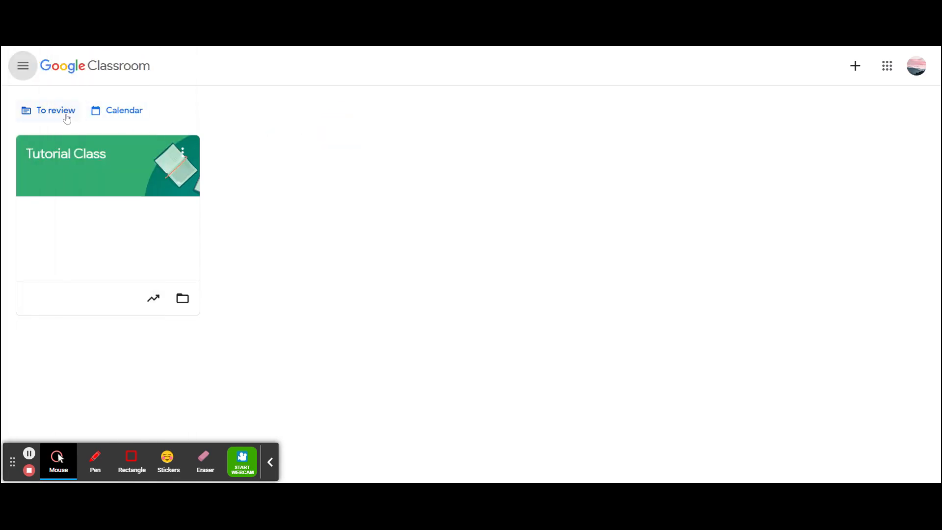
Step: View the To review page filtered by Tutorial Class and set the filter back to All classes
left_click(66, 116)
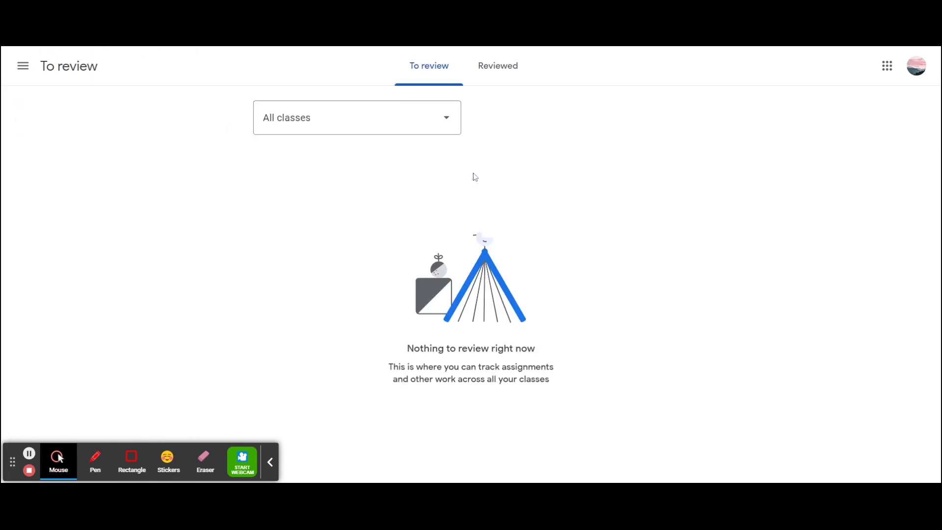
left_click(398, 134)
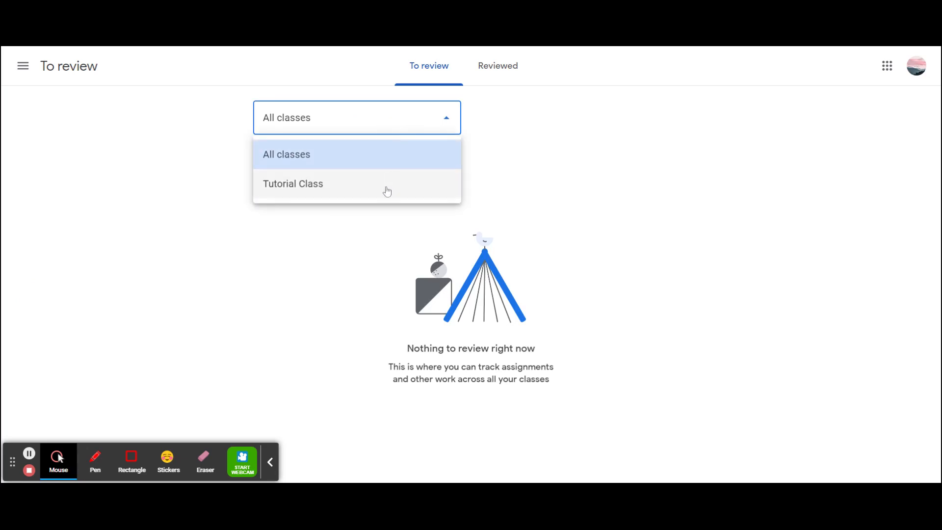
left_click(385, 188)
left_click(399, 122)
left_click(353, 153)
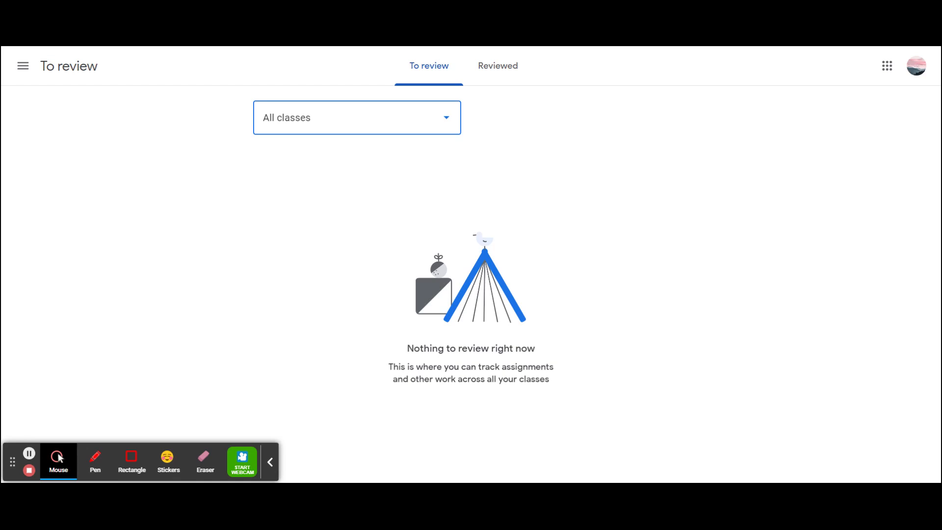
left_click(319, 130)
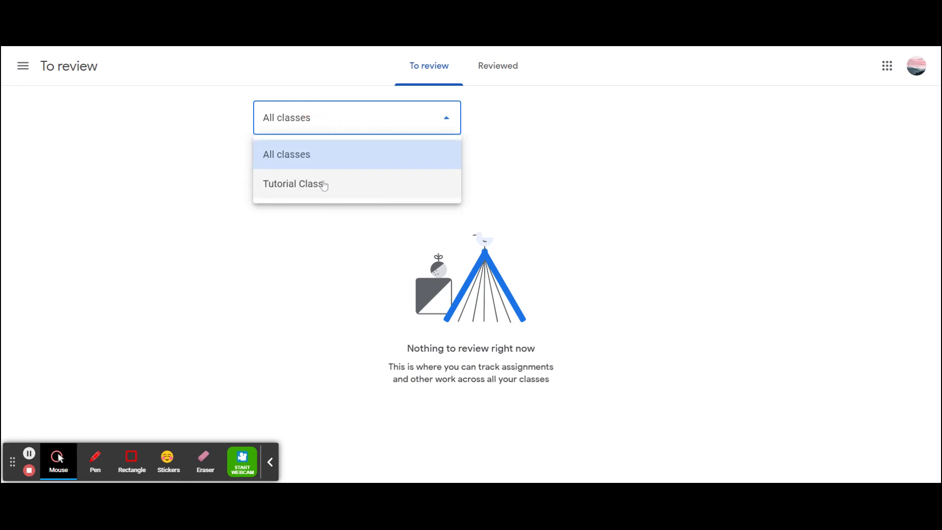
left_click(322, 184)
left_click(321, 124)
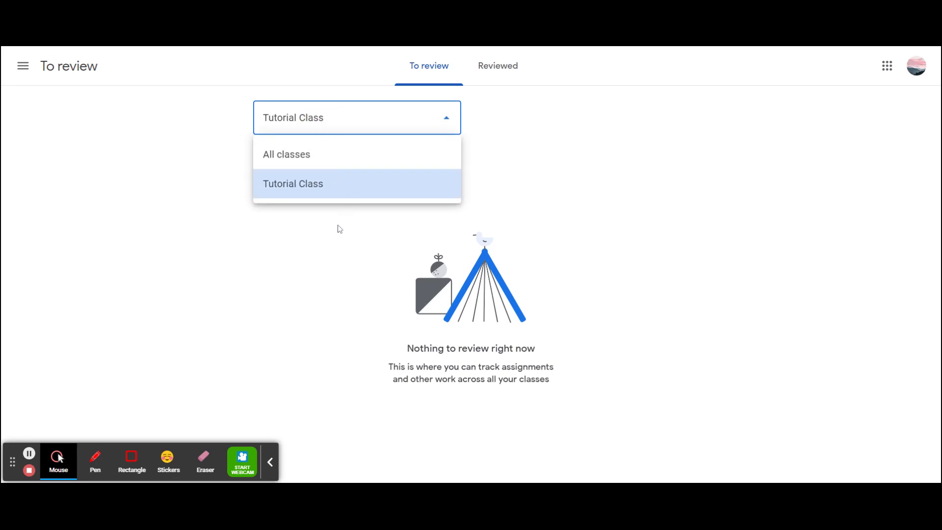
left_click(326, 164)
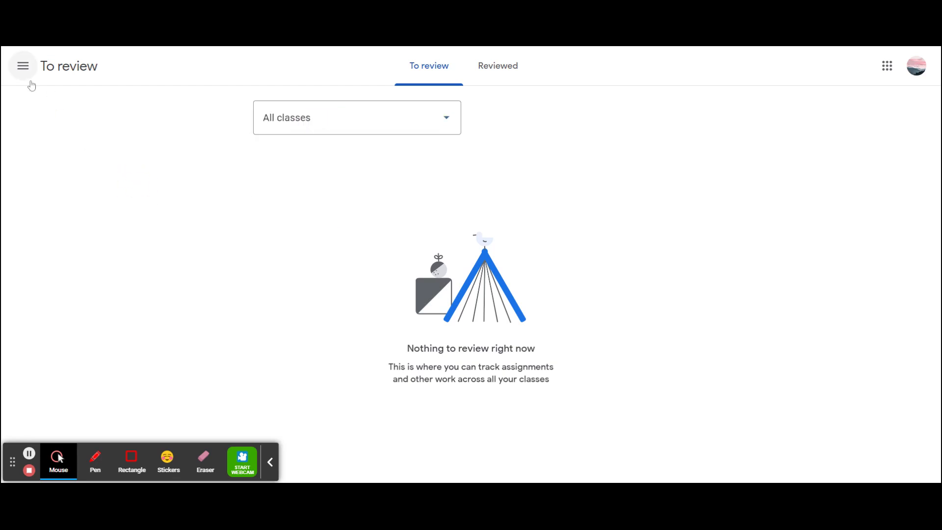
Step: Return to the Classes page and archive Tutorial Class, confirming the archiving
left_click(23, 66)
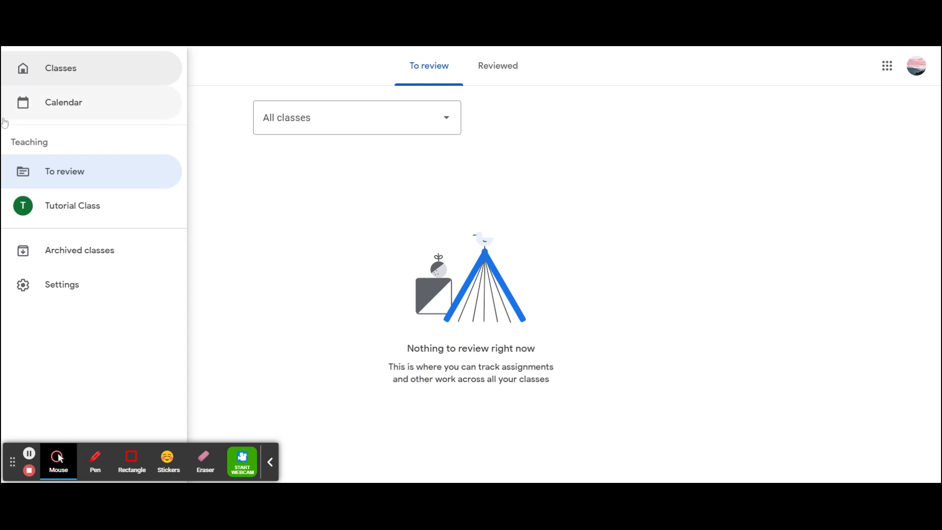
left_click(46, 81)
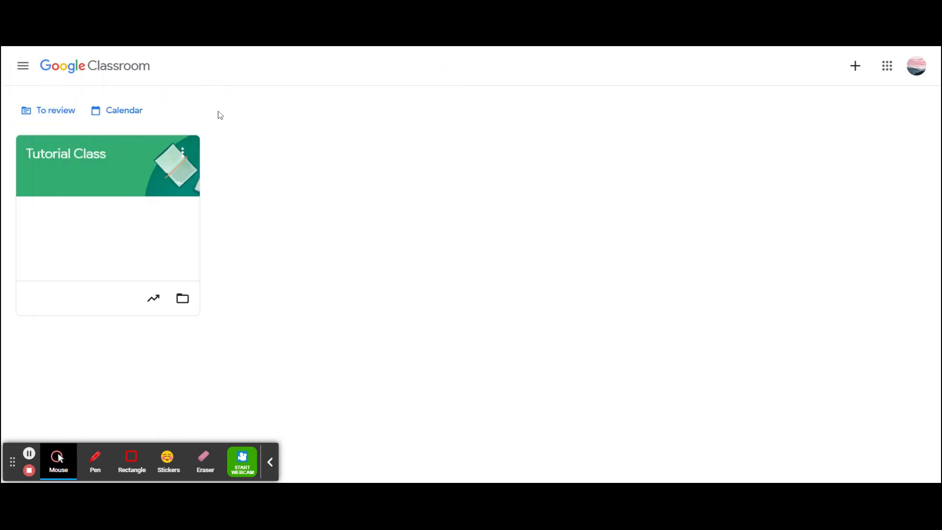
left_click(184, 155)
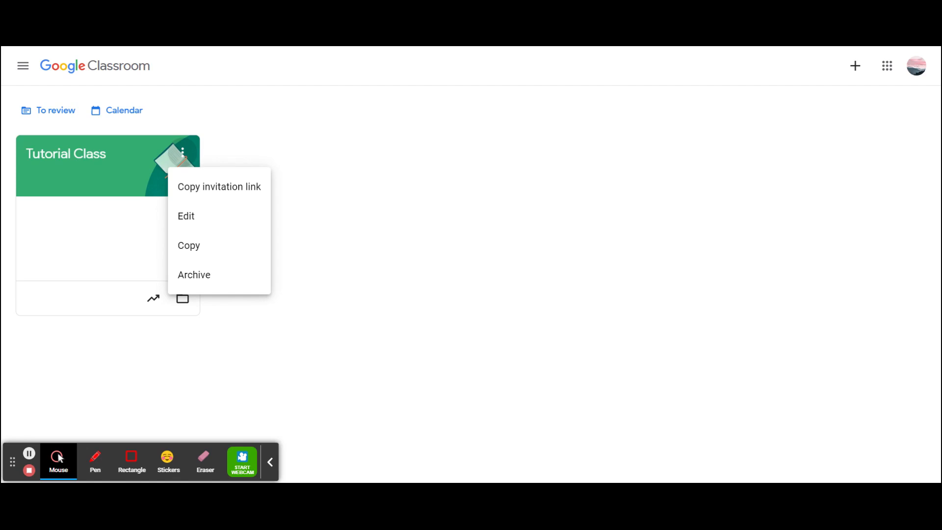
left_click(252, 275)
left_click(557, 338)
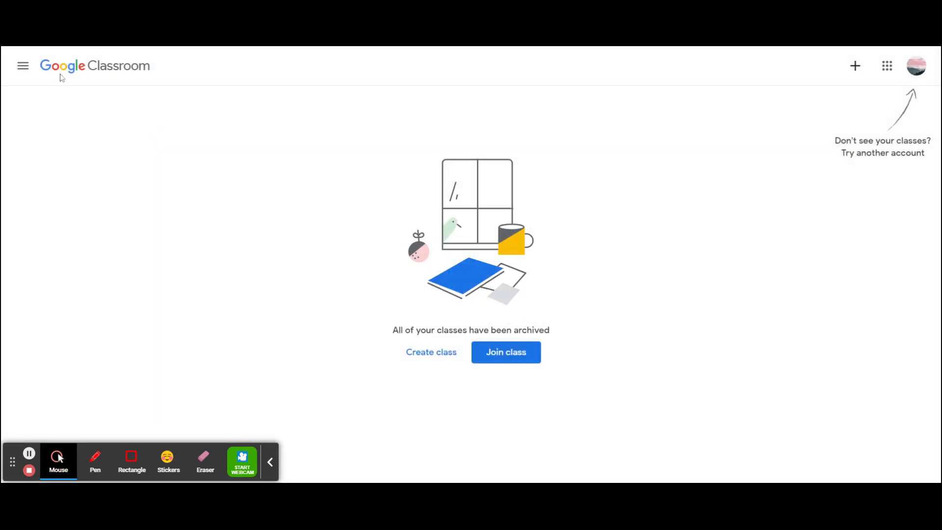
Step: Go to the Archived classes page and open the archived Tutorial Class
left_click(23, 66)
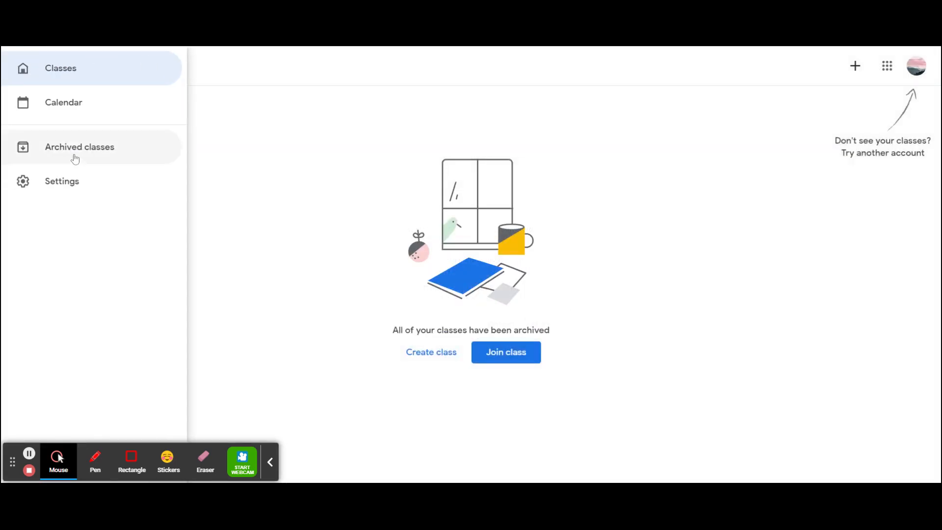
left_click(75, 158)
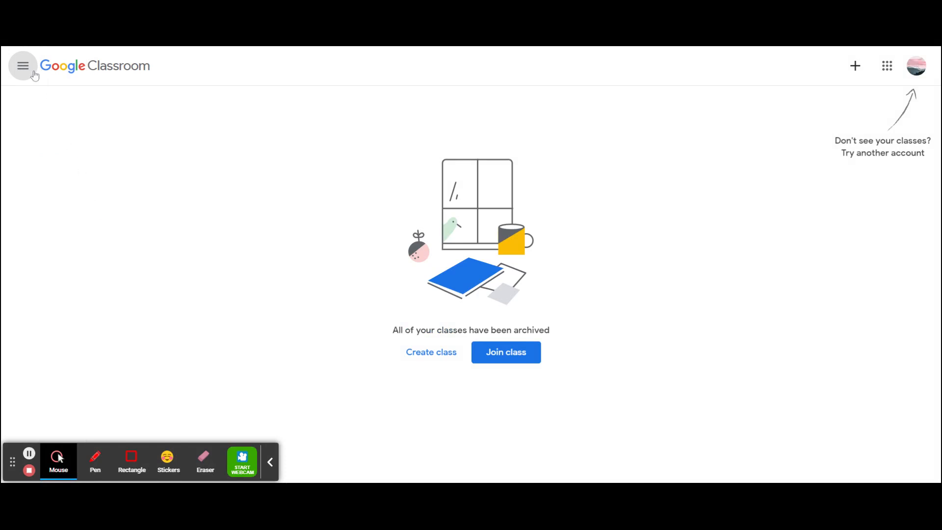
left_click(30, 69)
left_click(62, 152)
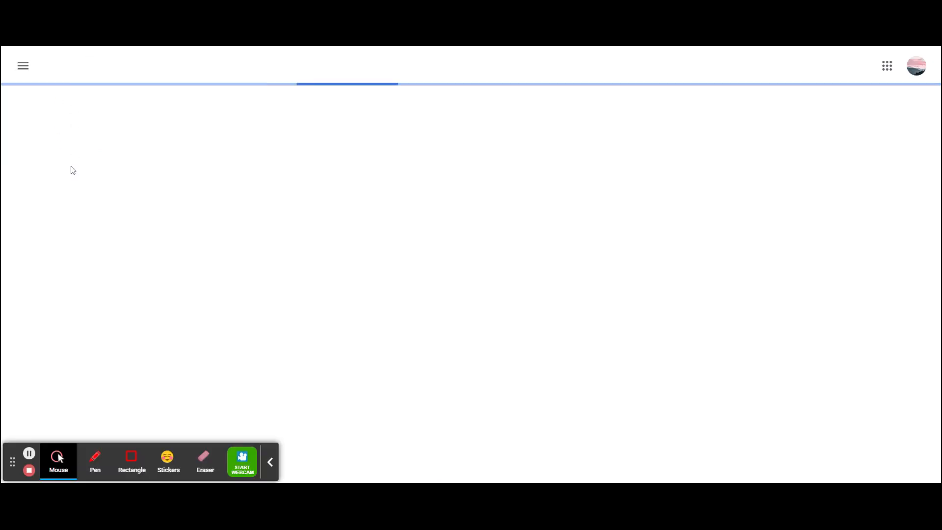
left_click(23, 68)
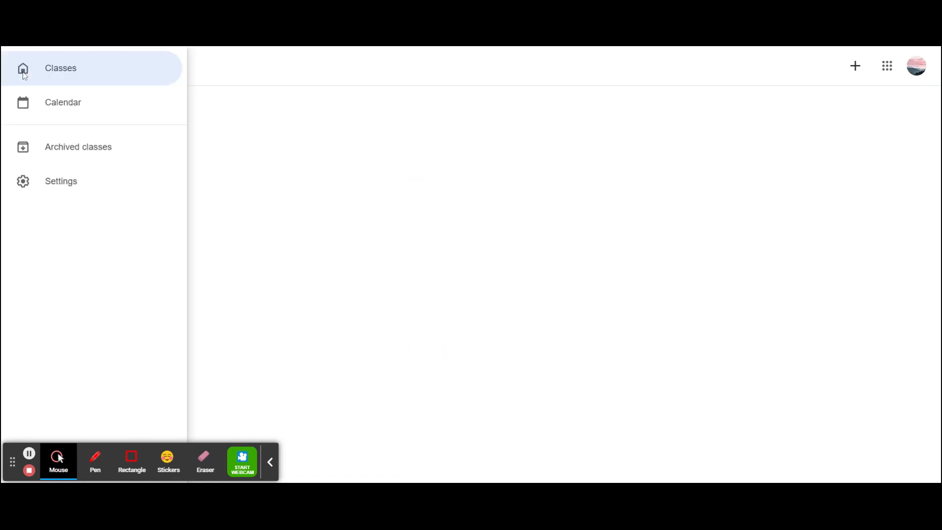
left_click(97, 156)
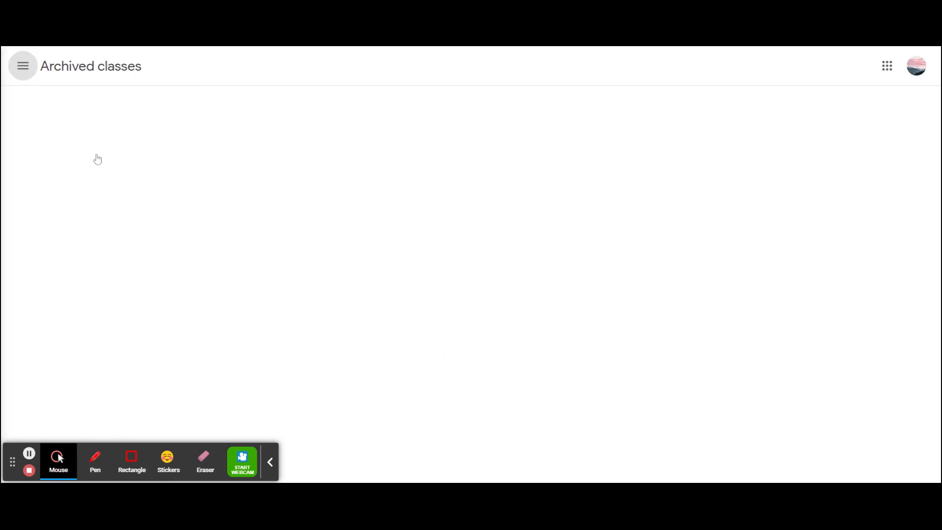
left_click(95, 132)
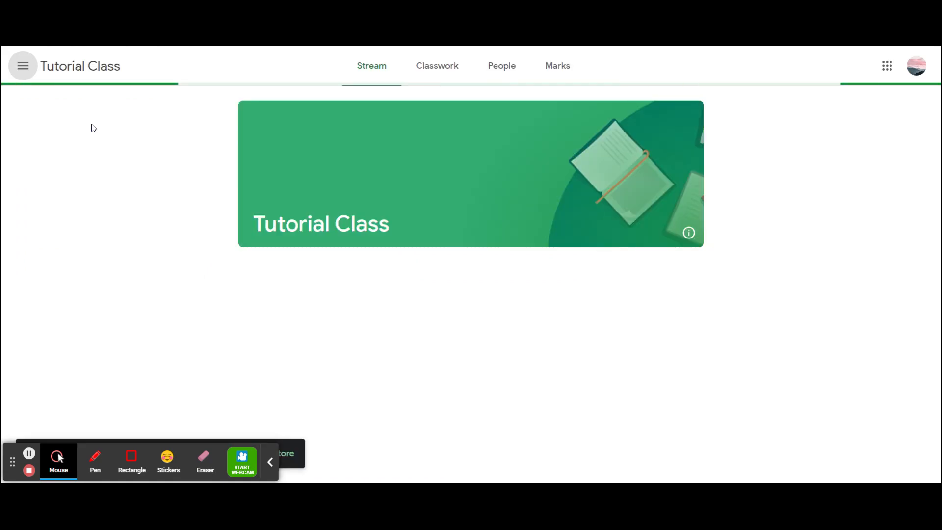
Step: Look through the archived class's Stream, Marks, People and Classwork pages and return to the Stream
left_click_drag(264, 226, 422, 226)
left_click(615, 174)
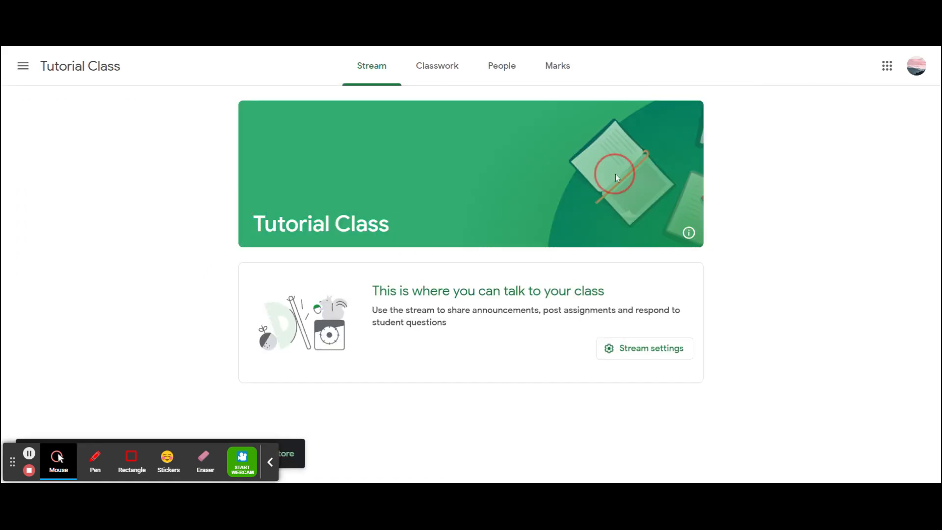
left_click(545, 73)
left_click(501, 72)
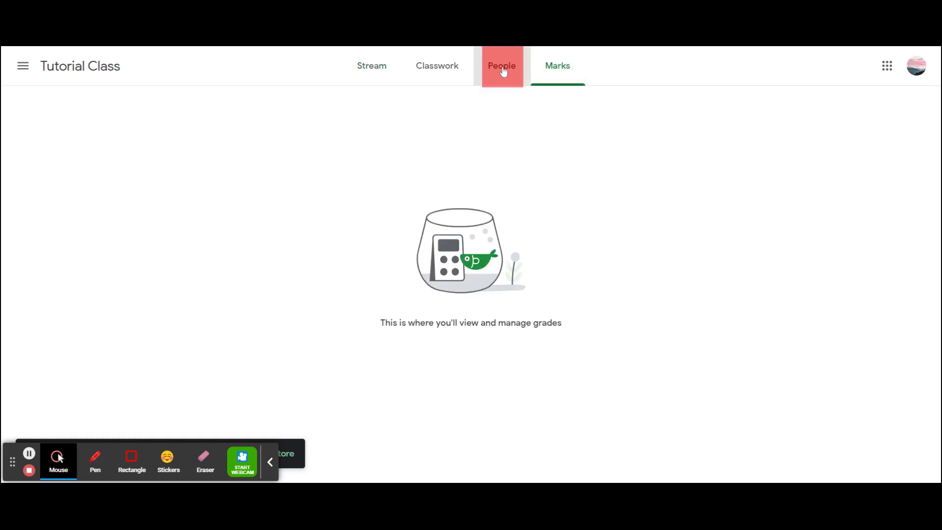
left_click(454, 77)
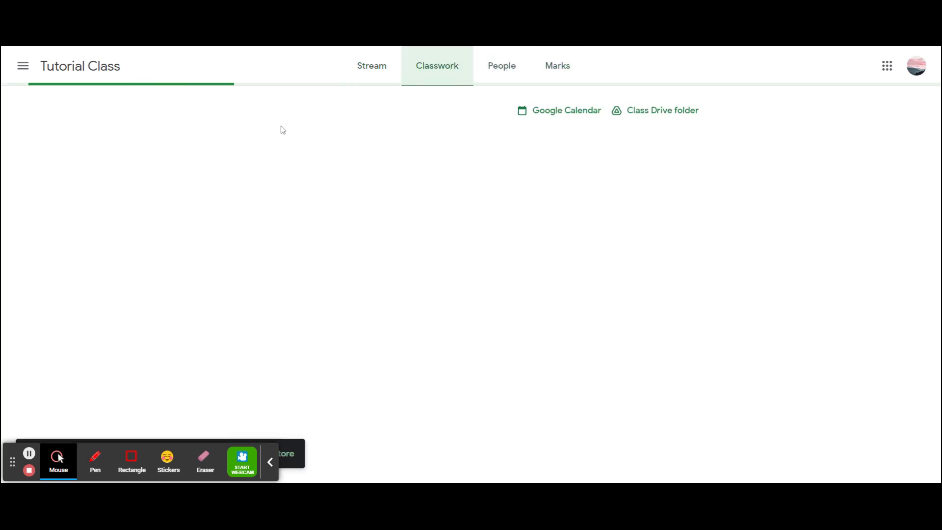
left_click(443, 293)
left_click_drag(443, 293, 555, 384)
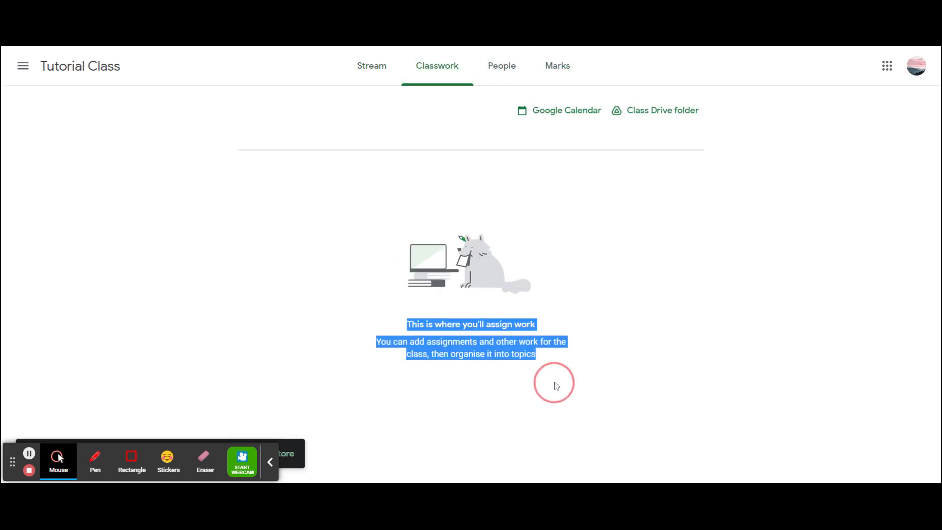
left_click(377, 207)
left_click(377, 74)
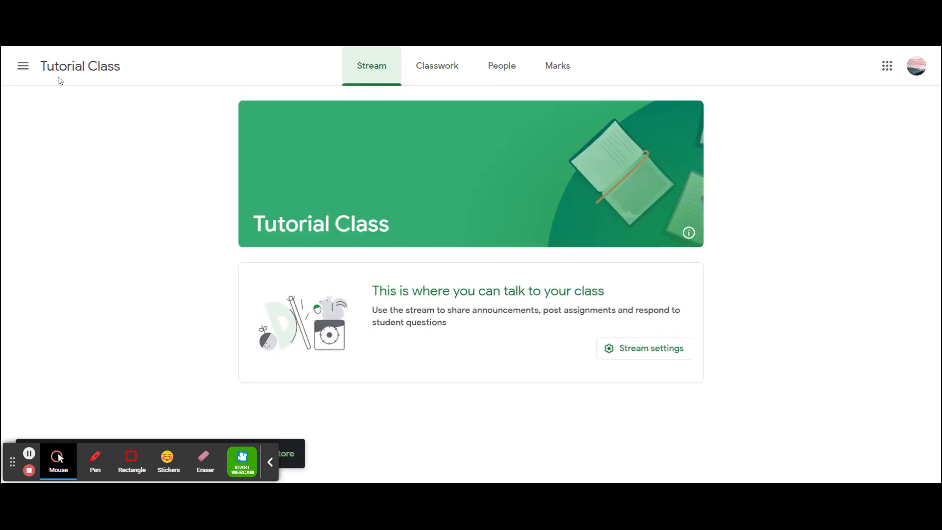
Step: Expand the class information on the Tutorial Class banner and view the class code
left_click(23, 66)
left_click(239, 84)
left_click(688, 234)
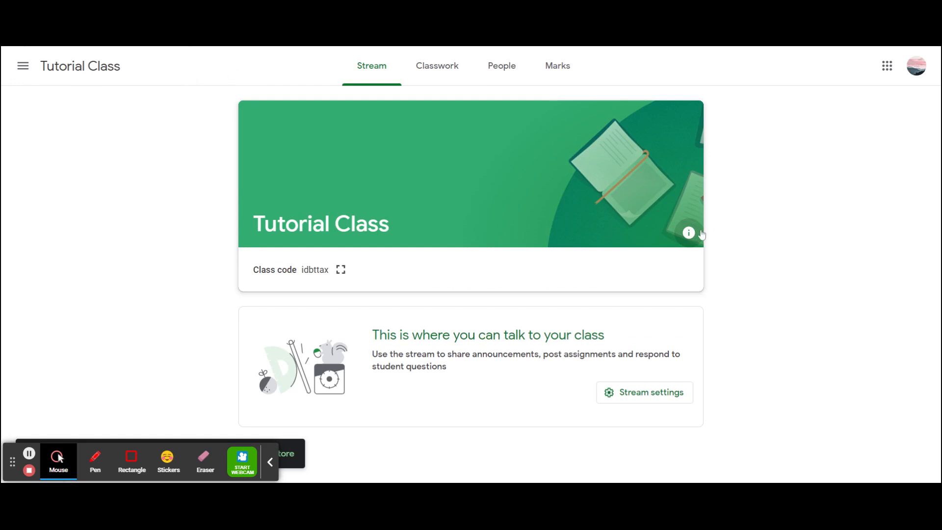
left_click_drag(259, 271, 354, 274)
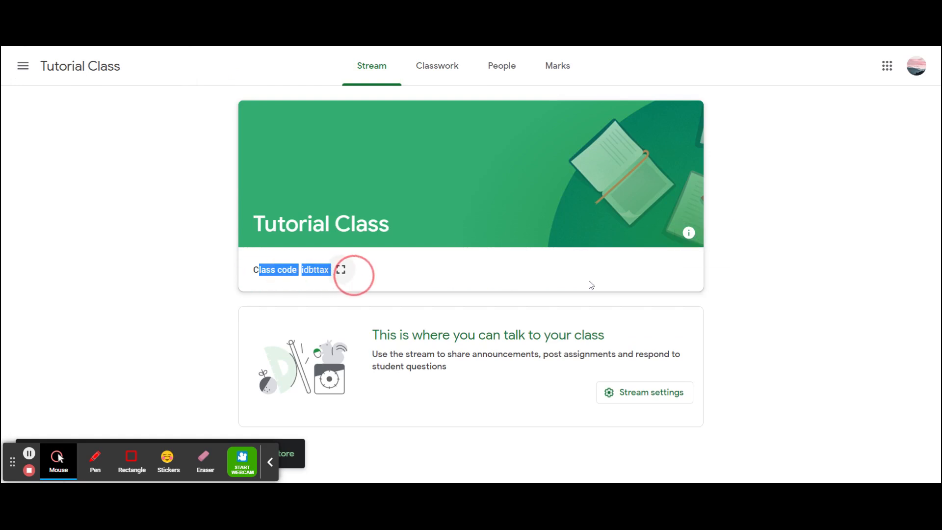
left_click(509, 281)
Step: Return to the Archived classes page and restore Tutorial Class, confirming the restoration
key("alt+Left")
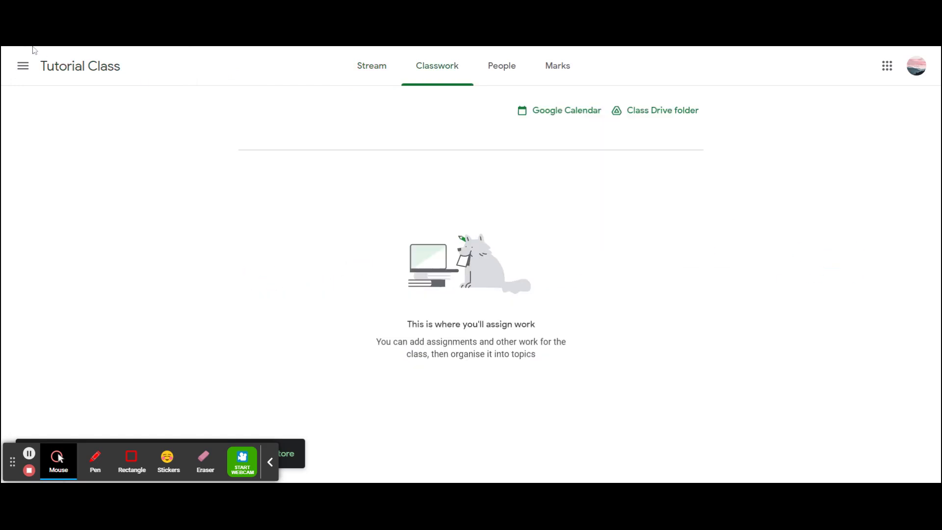
left_click(18, 72)
key("alt+Left")
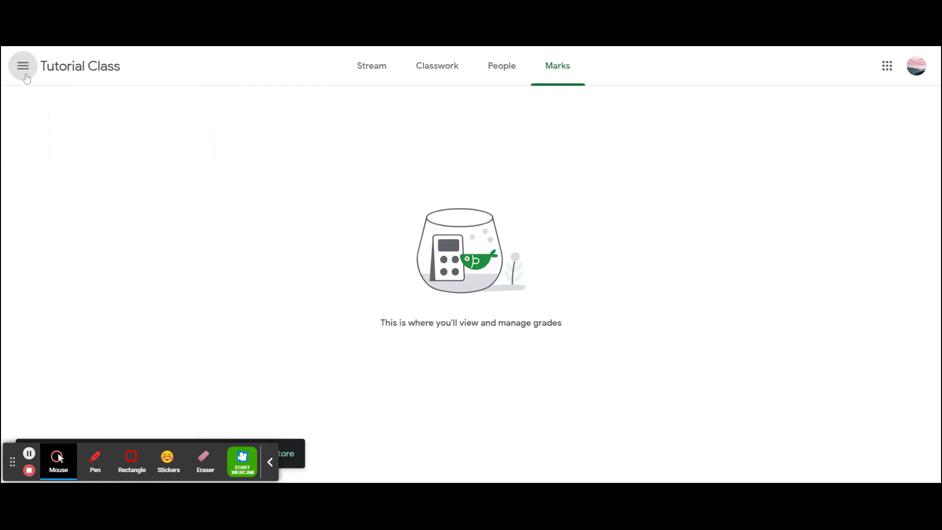
left_click(23, 75)
left_click(81, 147)
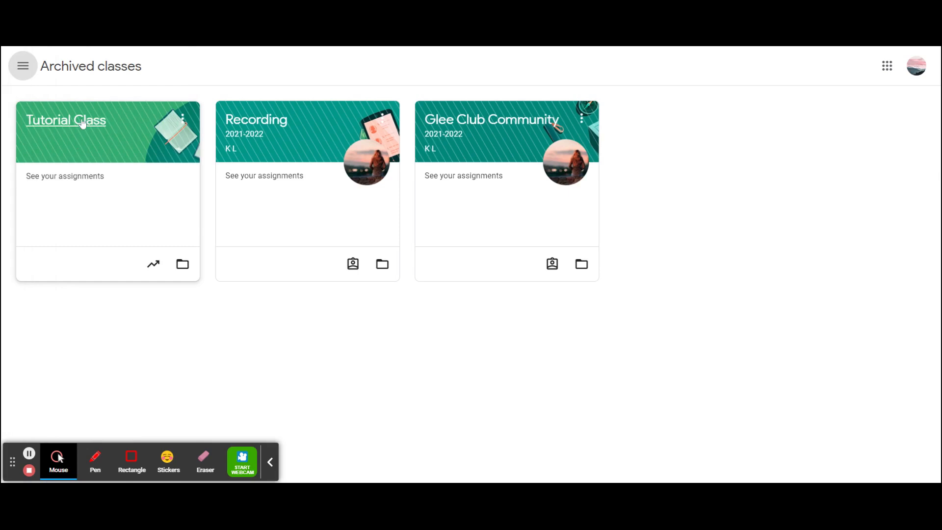
left_click(183, 119)
left_click(209, 212)
left_click(545, 314)
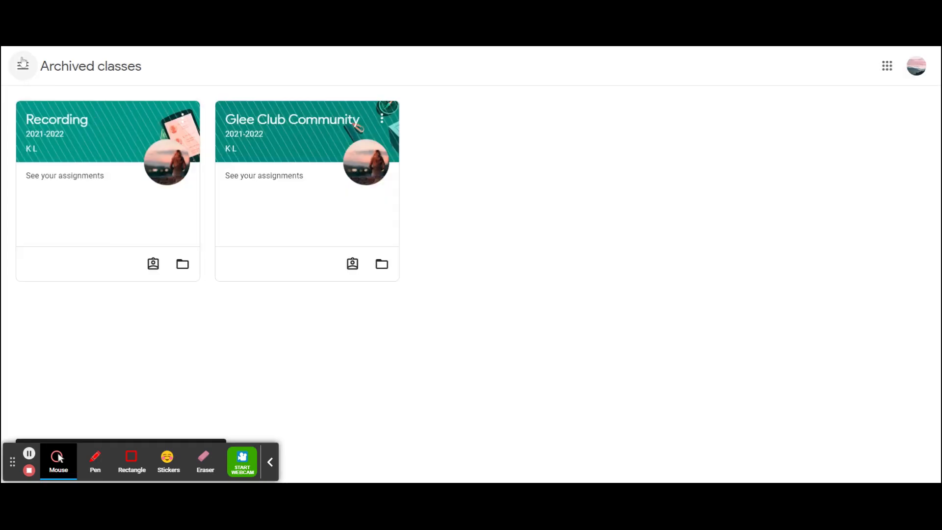
Step: Go to the main Classes page and open the restored Tutorial Class
left_click(22, 63)
left_click(98, 69)
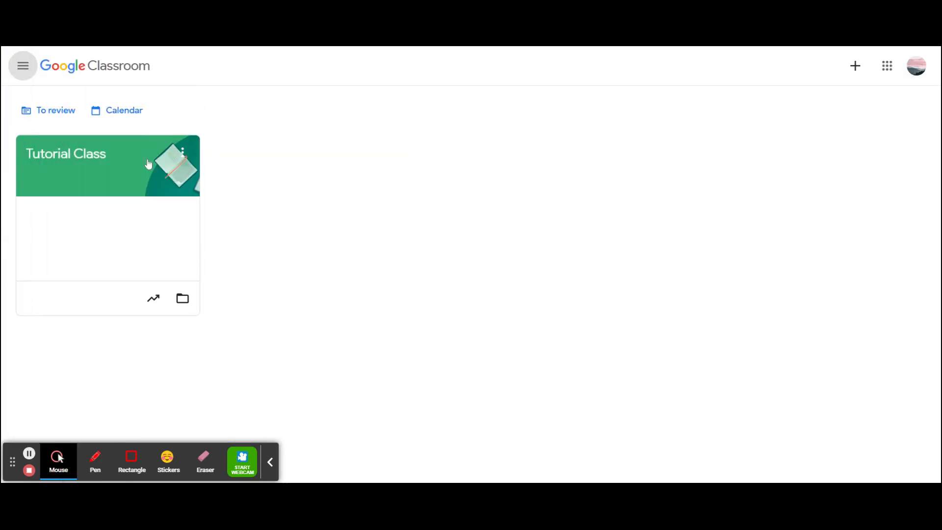
left_click(106, 156)
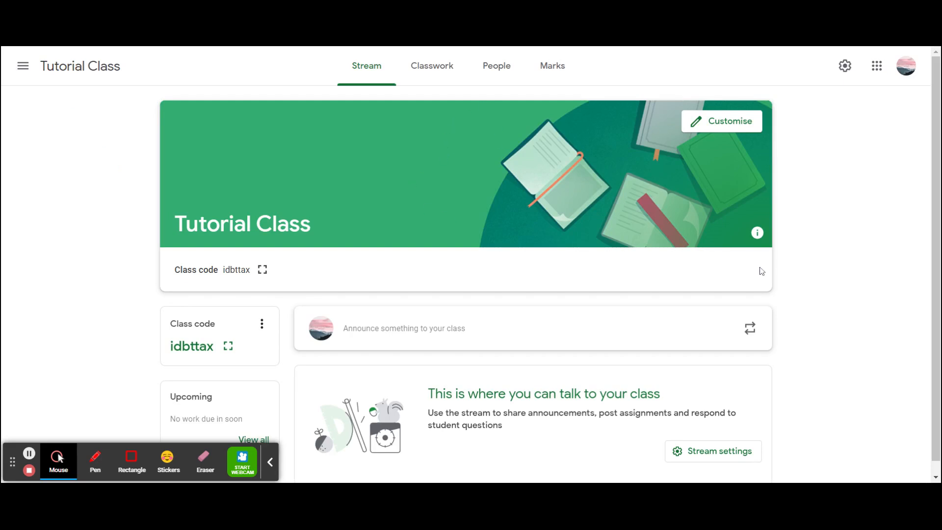
Step: View the class code in the Tutorial Class banner's class information and collapse the information again
left_click(756, 236)
left_click(757, 236)
left_click_drag(172, 269, 305, 276)
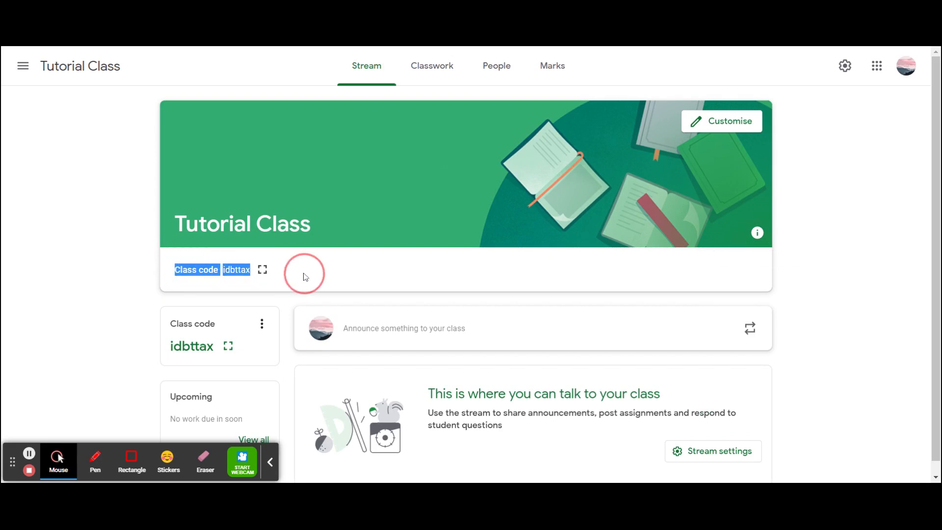
left_click(327, 265)
left_click(213, 256)
left_click_drag(245, 257, 289, 257)
left_click(331, 277)
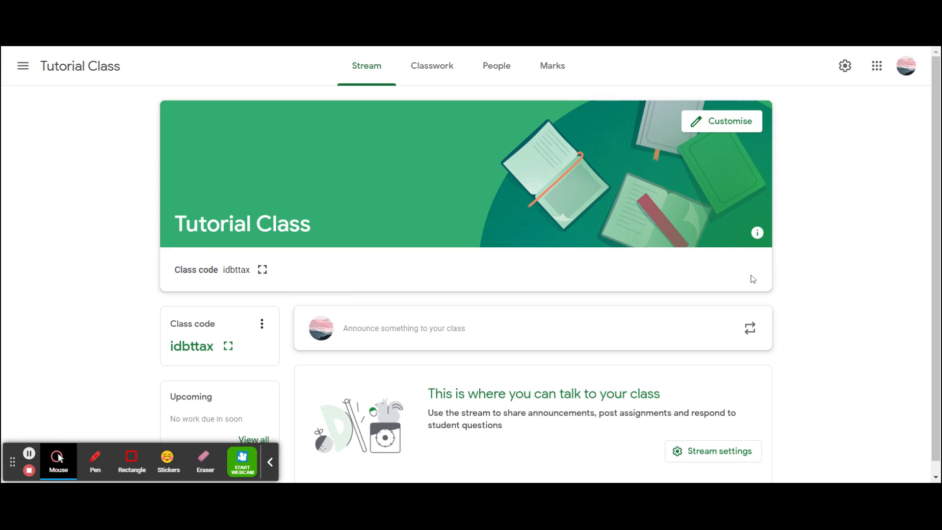
left_click(757, 234)
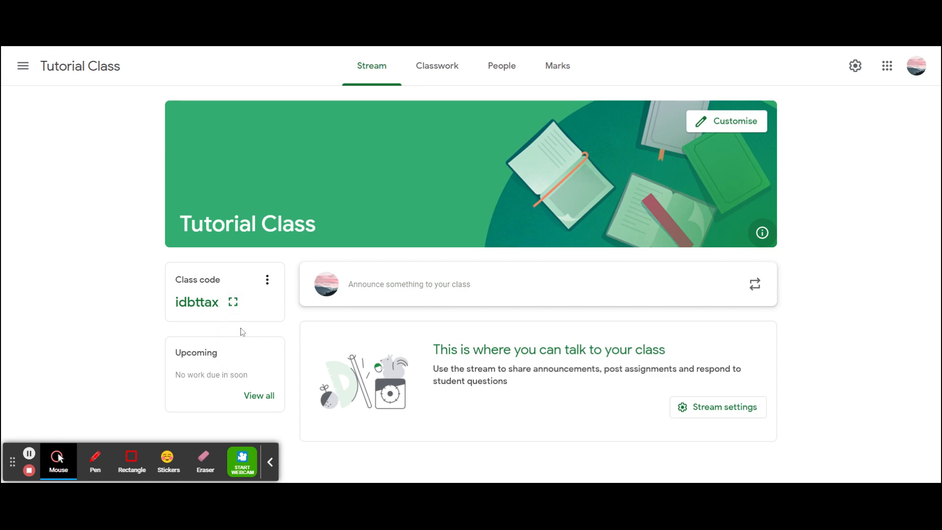
Step: Reset the class code of Tutorial Class and turn the class code off, confirming the removal
left_click(267, 281)
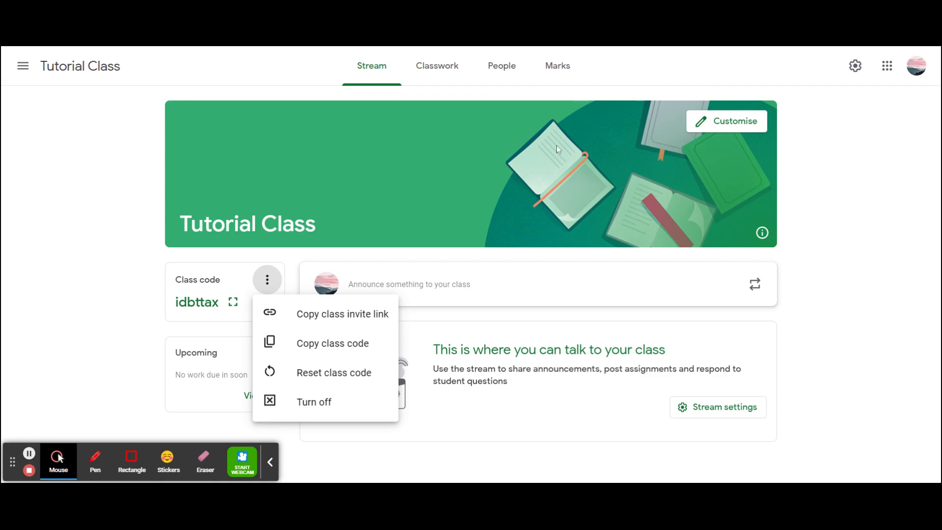
left_click(331, 374)
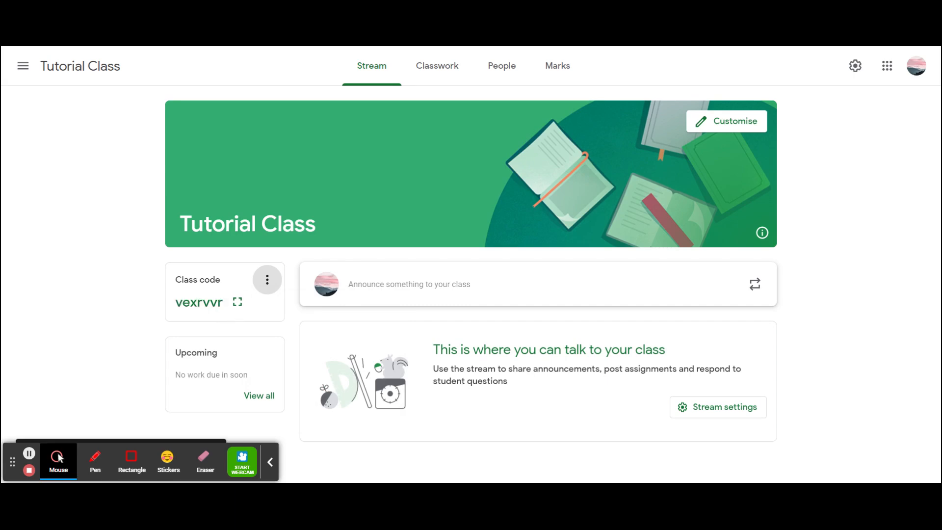
left_click(268, 281)
left_click(341, 406)
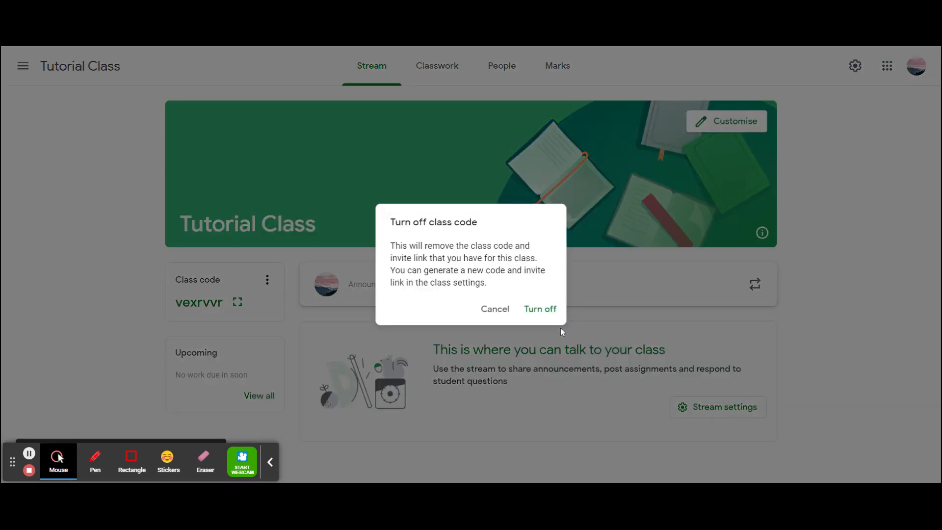
left_click(531, 310)
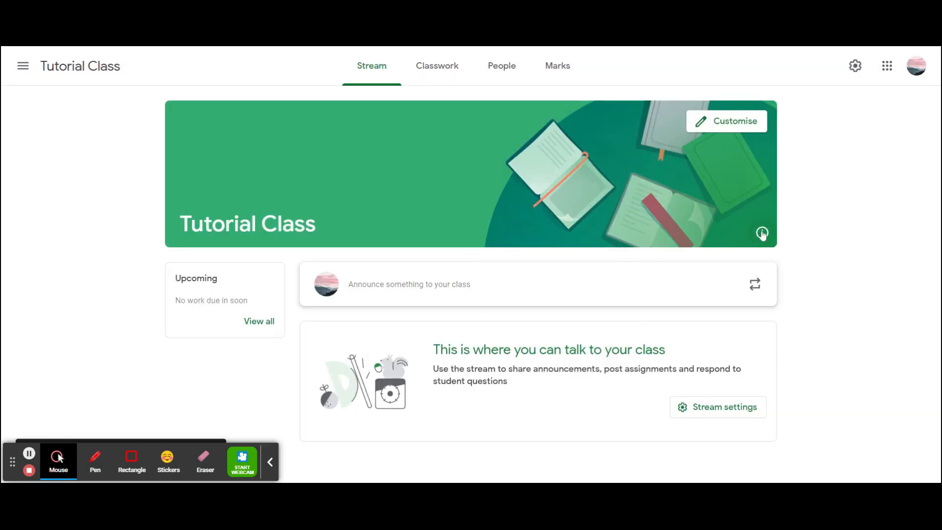
Step: Look at the appearance options for the class banner and close them without changing anything
left_click(742, 120)
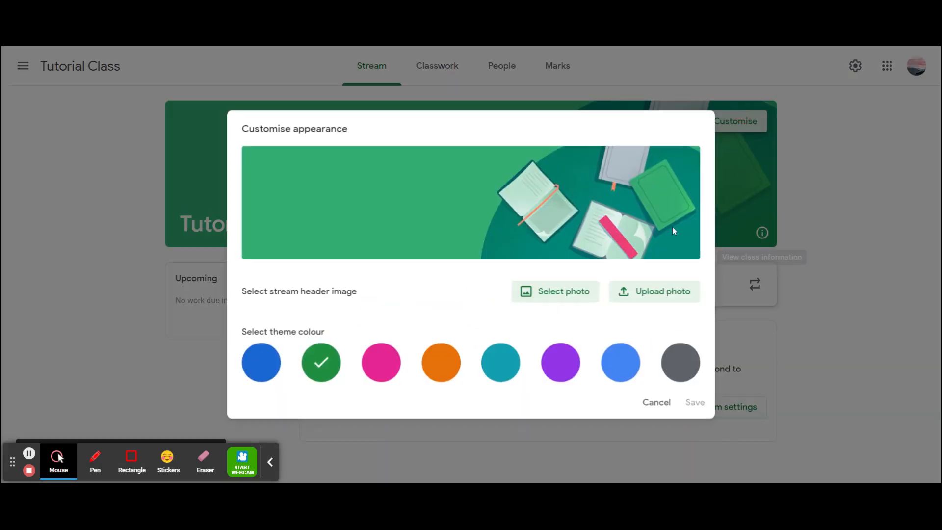
left_click(768, 135)
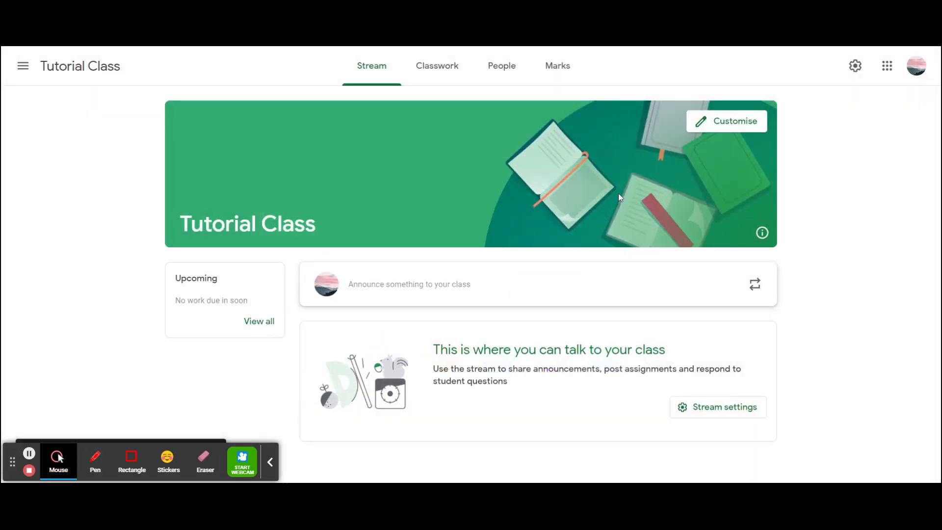
left_click_drag(169, 104, 701, 231)
left_click(373, 193)
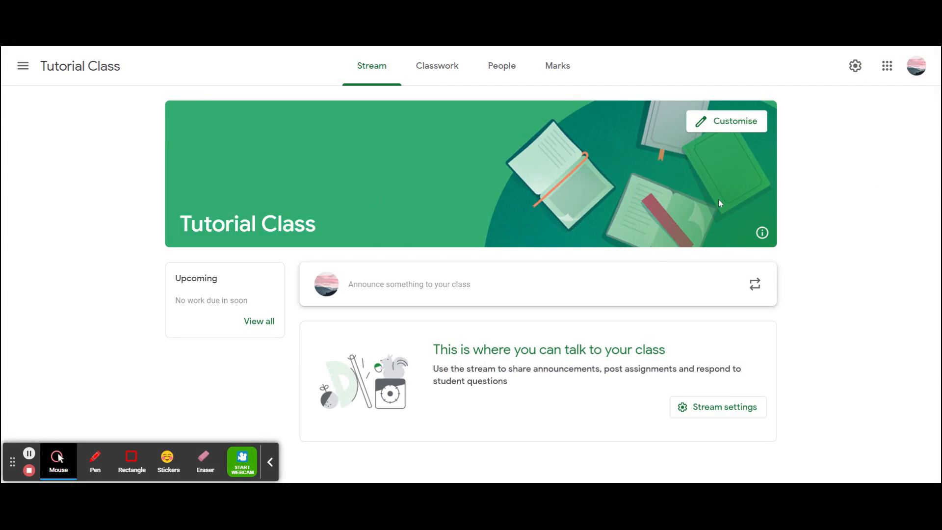
Step: Start a class announcement, dismiss the posting tip and write "Test on Friday." as its text
left_click(385, 289)
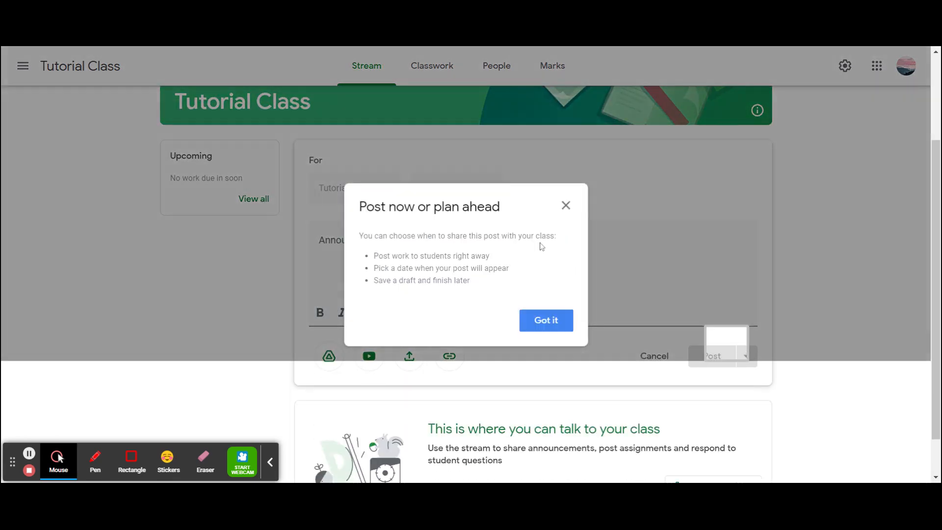
left_click(565, 205)
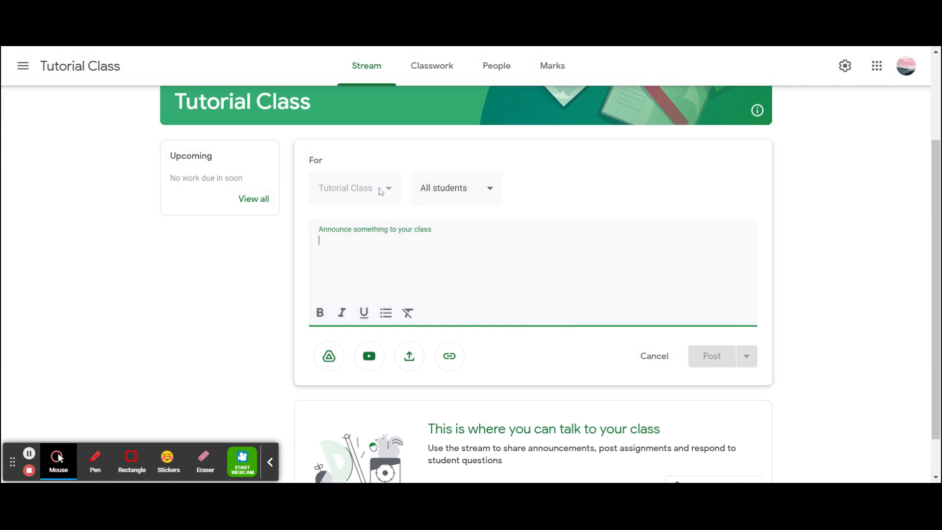
type("Test on friday")
key("BackSpace")
key("BackSpace")
key("BackSpace")
key("BackSpace")
key("BackSpace")
key("BackSpace")
type("Fri")
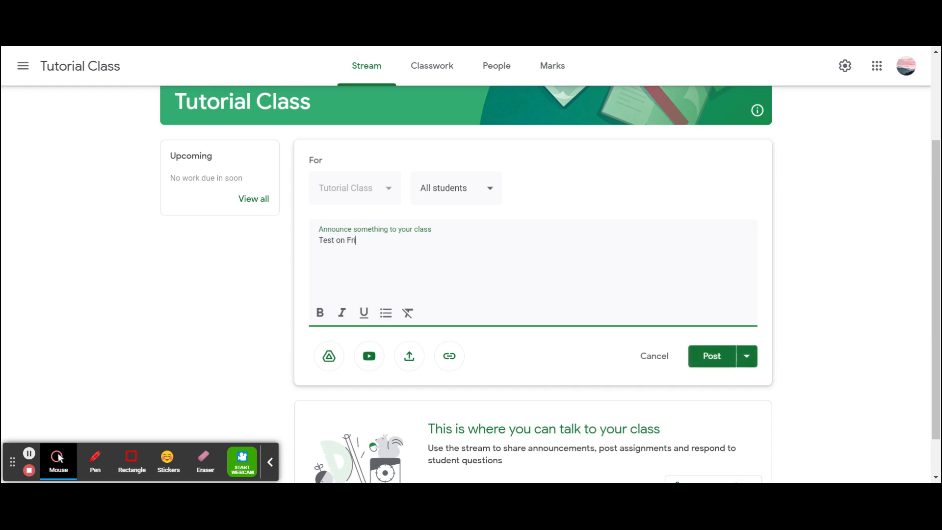
type("day.")
left_click(257, 286)
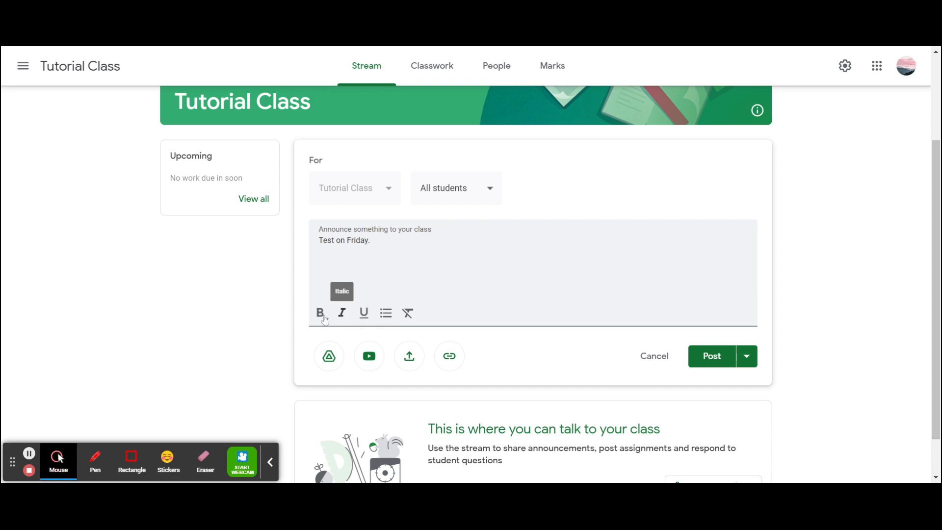
Step: Check the announcement's audience and posting options, and post it immediately to all students
left_click(432, 187)
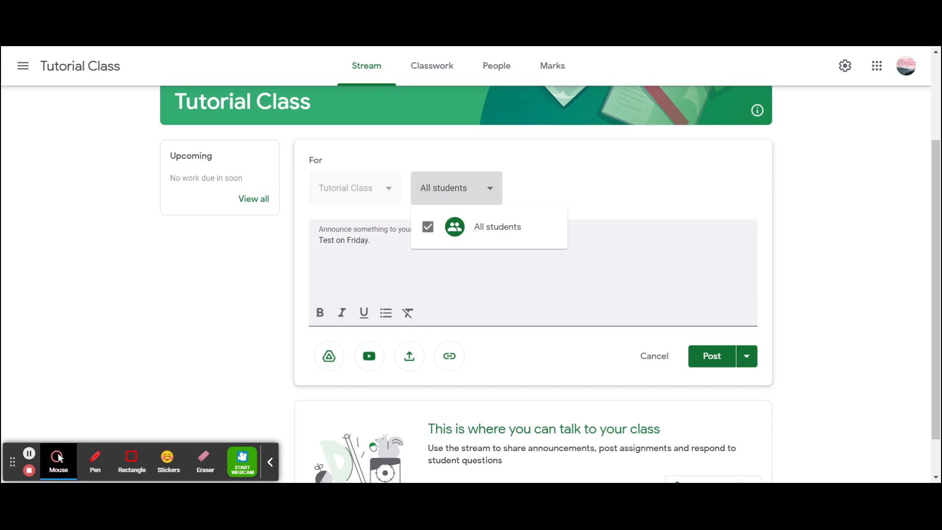
left_click(570, 172)
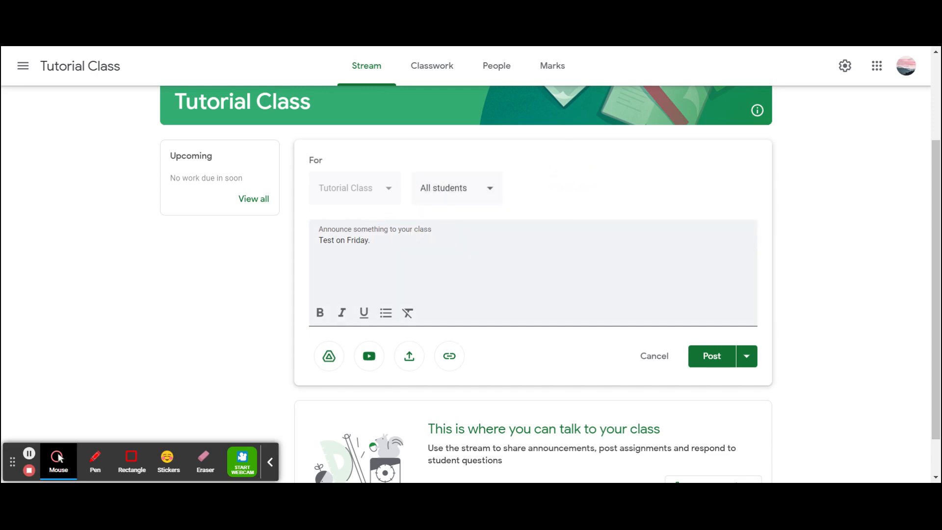
left_click(746, 355)
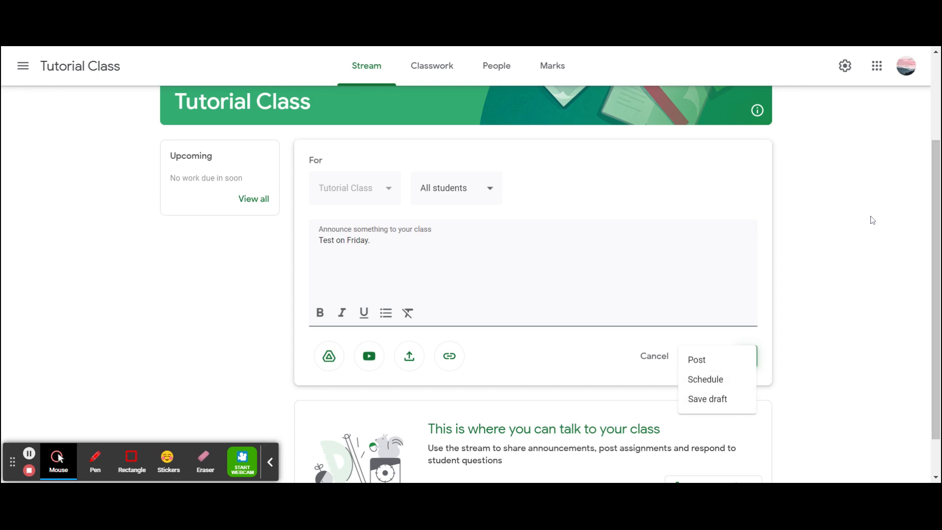
left_click(857, 219)
left_click(717, 357)
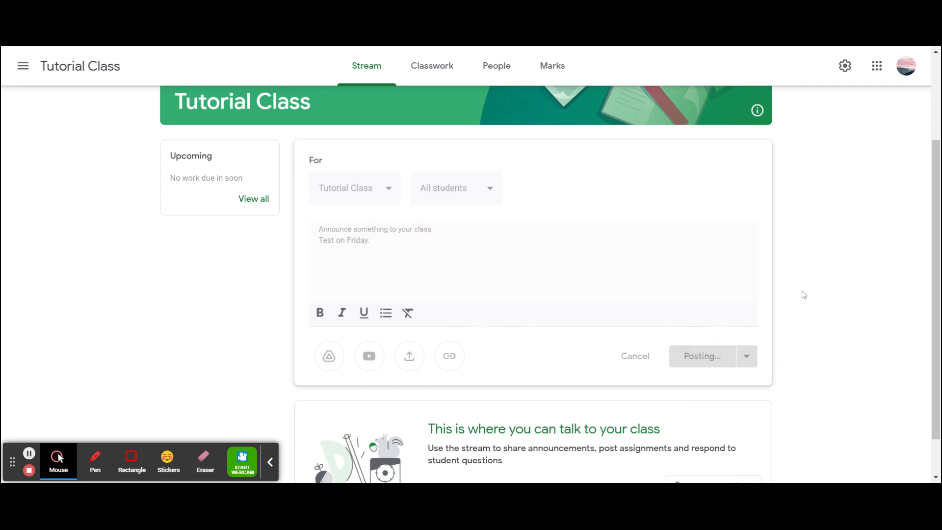
left_click_drag(312, 366, 403, 376)
left_click(588, 353)
Step: Add the class comment "Unit 1-4" to the "Test on Friday." announcement
left_click(368, 409)
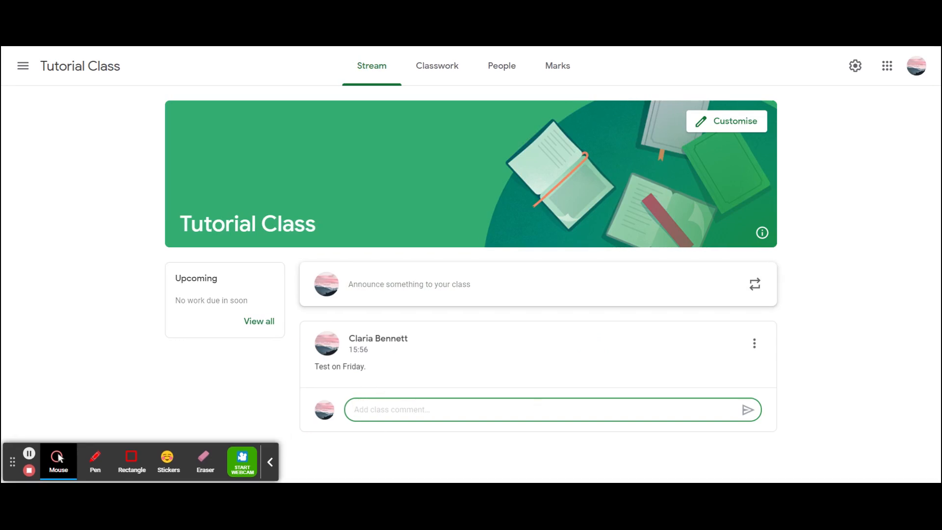
type("Unit 1-4")
left_click(758, 410)
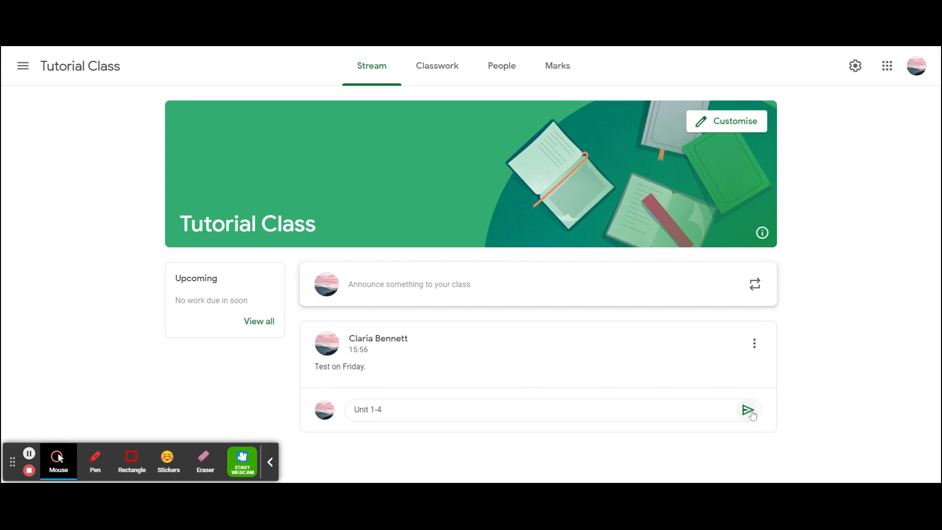
type("s")
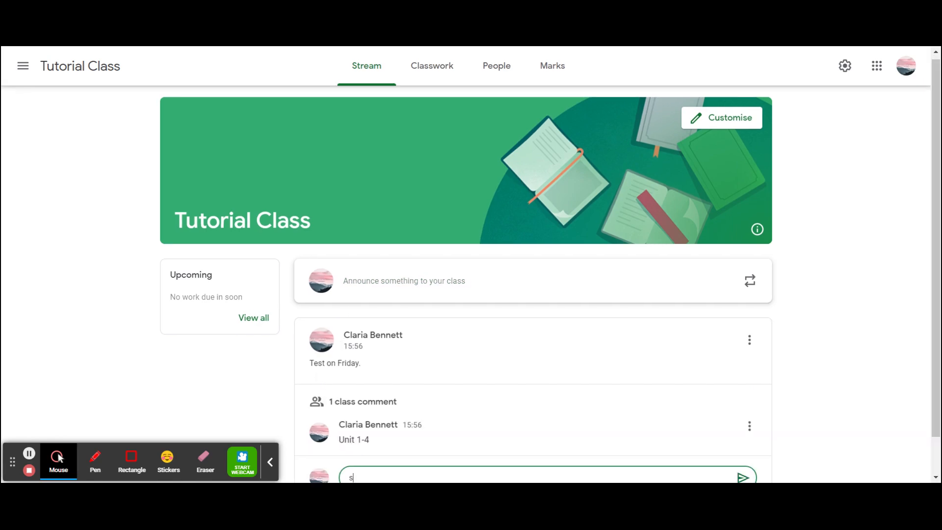
key("BackSpace")
left_click(218, 394)
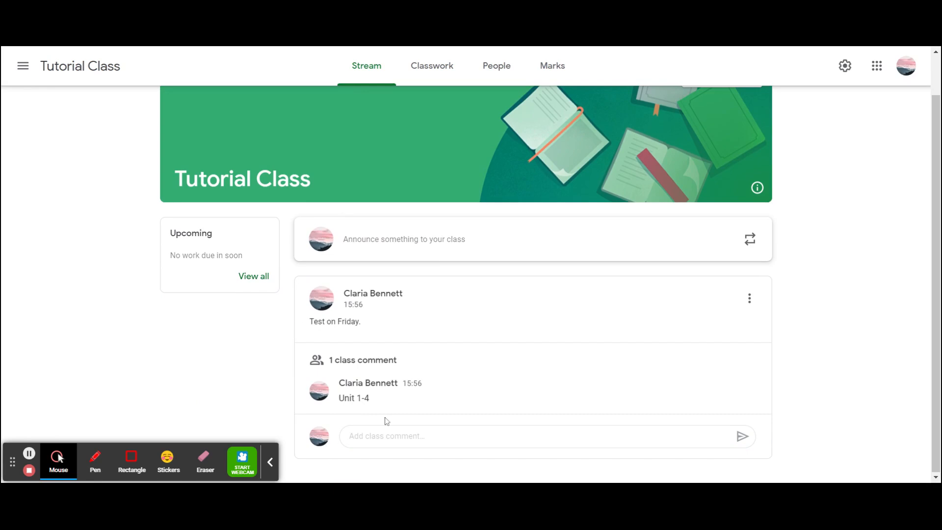
Step: View the posts of Tutorial Class available for reuse and close the selection without reusing one
scroll(496, 242, "up", 1)
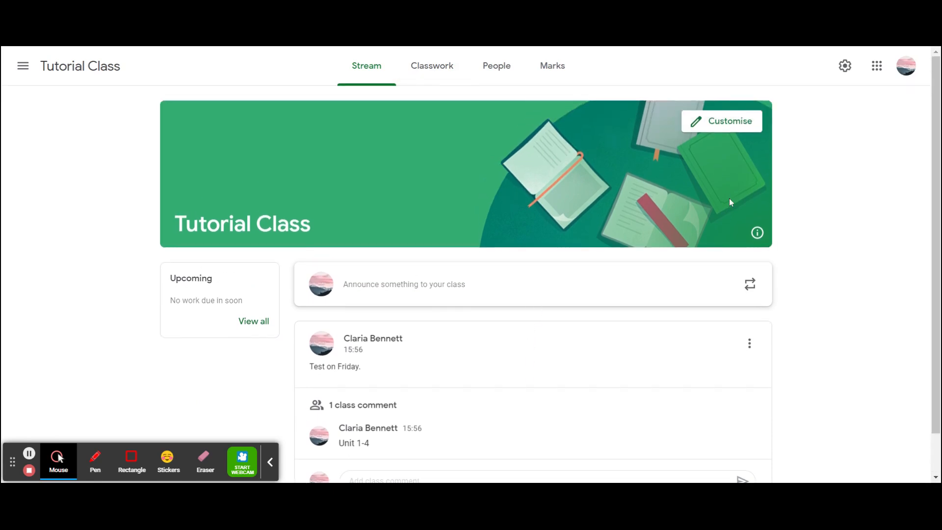
scroll(454, 293, "down", 1)
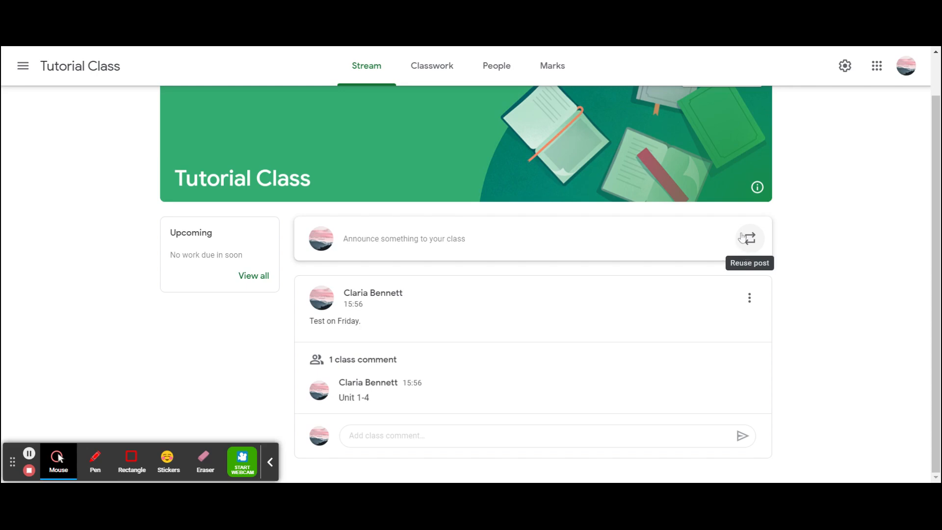
left_click(757, 245)
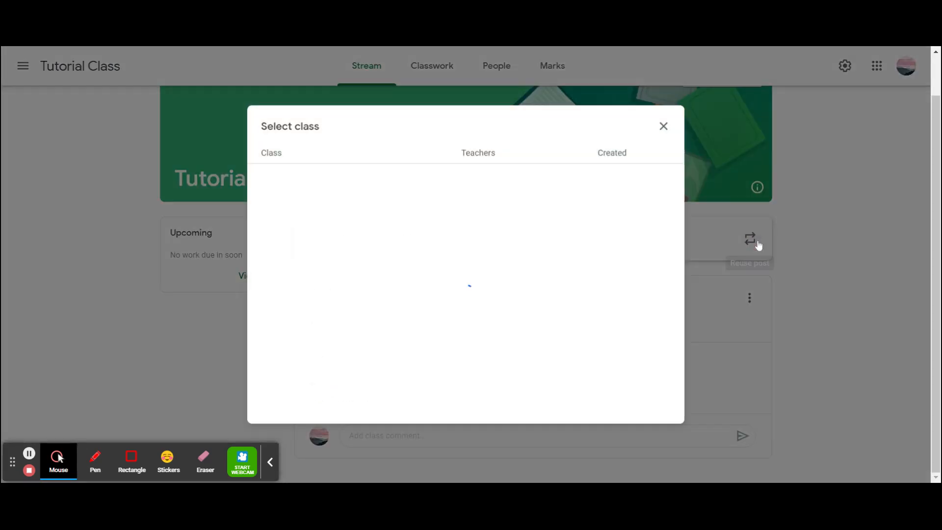
left_click(379, 171)
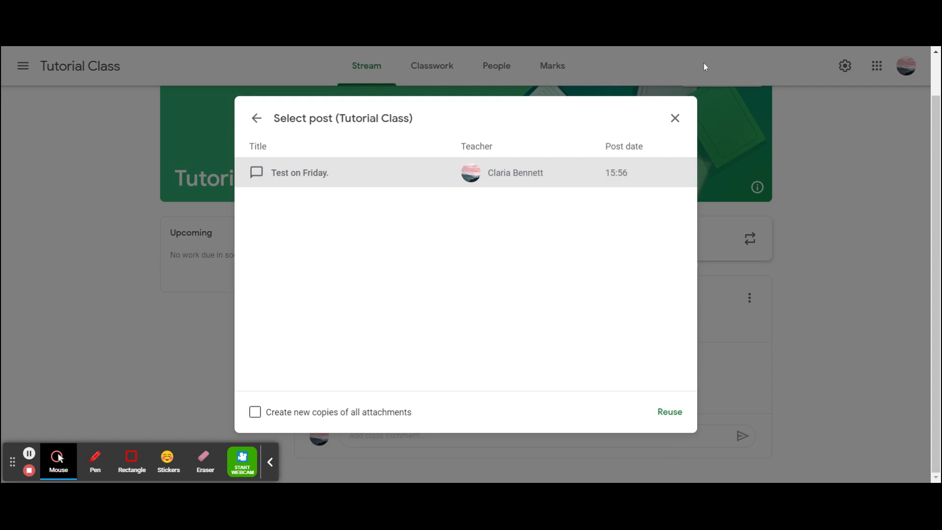
left_click(675, 119)
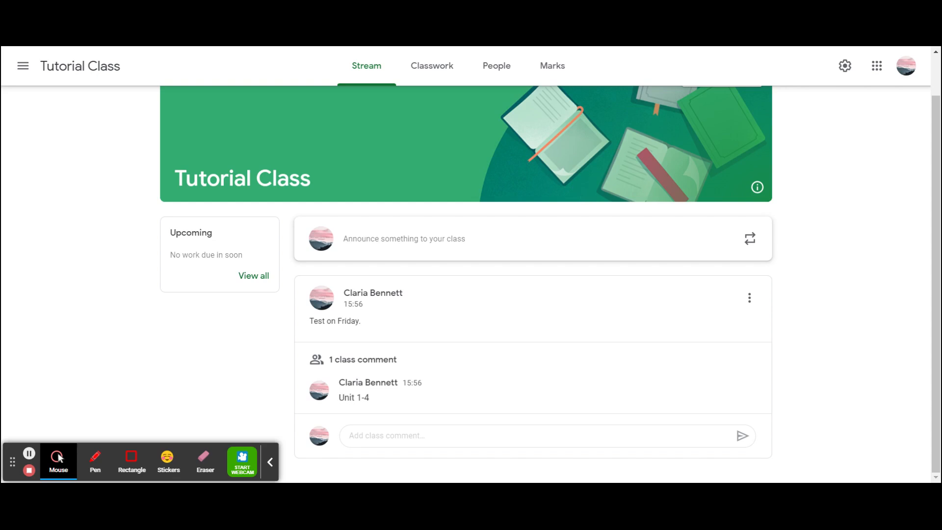
Step: Open the appearance customisation of Tutorial Class, try out the available theme colours and choose pink
scroll(425, 141, "up", 1)
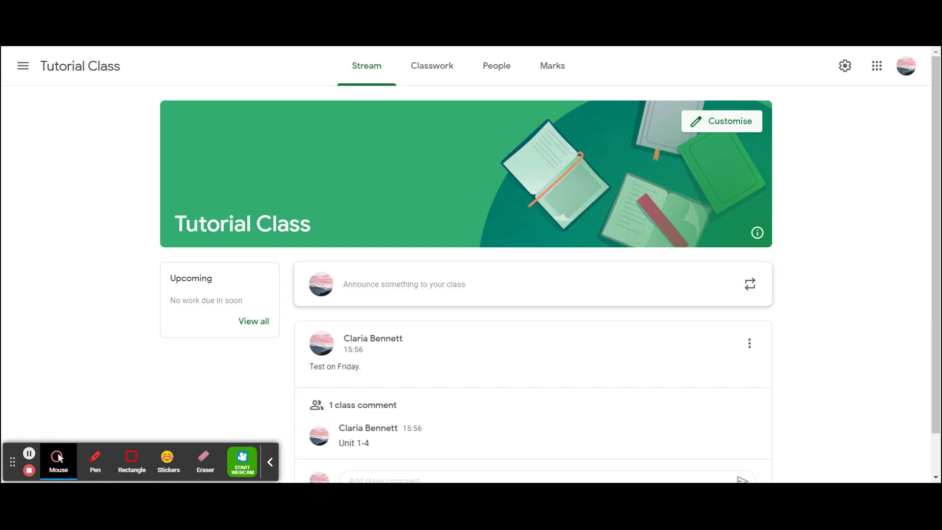
left_click(734, 128)
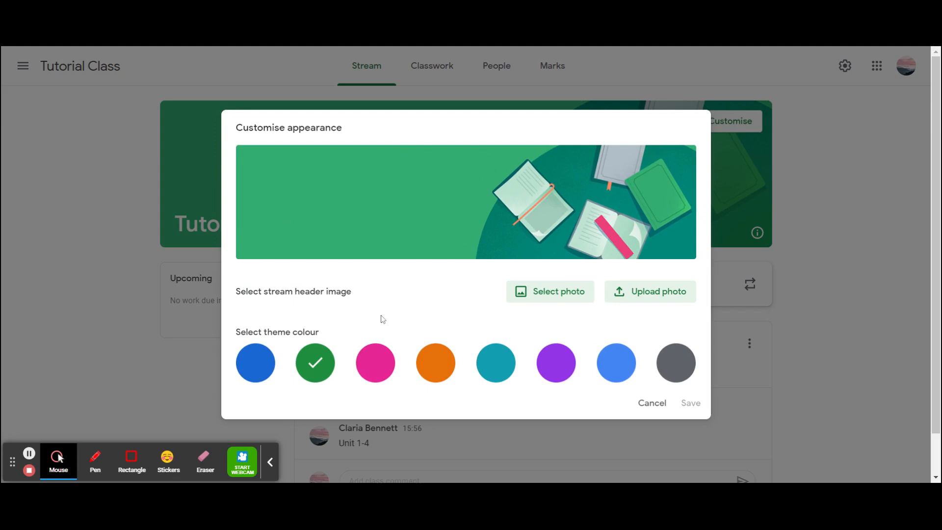
left_click(656, 367)
left_click(616, 376)
left_click(540, 376)
left_click(489, 375)
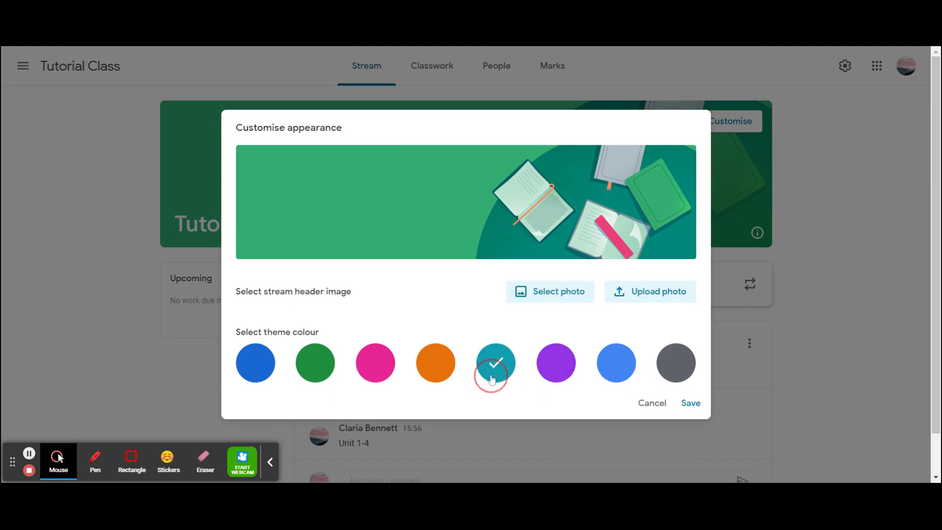
left_click(437, 374)
left_click(356, 347)
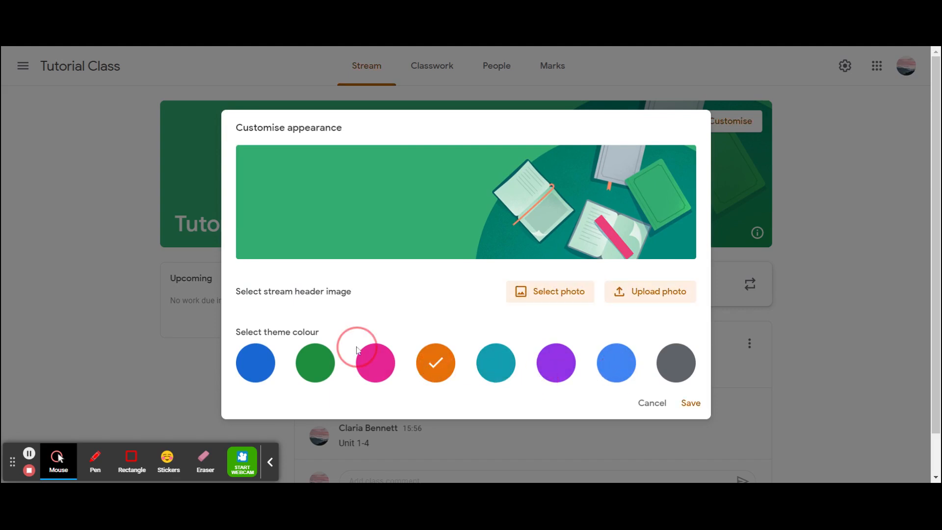
left_click(374, 362)
left_click(309, 362)
left_click(390, 377)
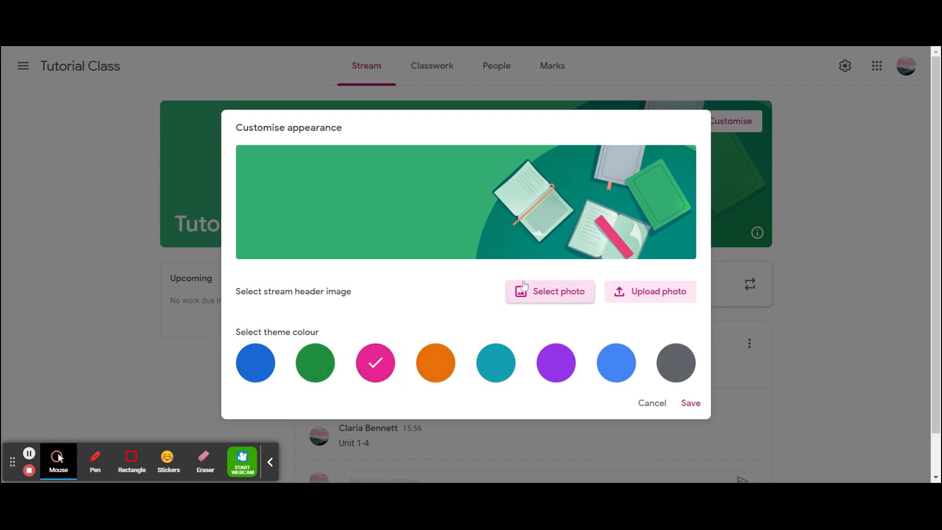
Step: Browse the class theme categories and apply the General header image with the orange book, glasses and newspaper
left_click(523, 300)
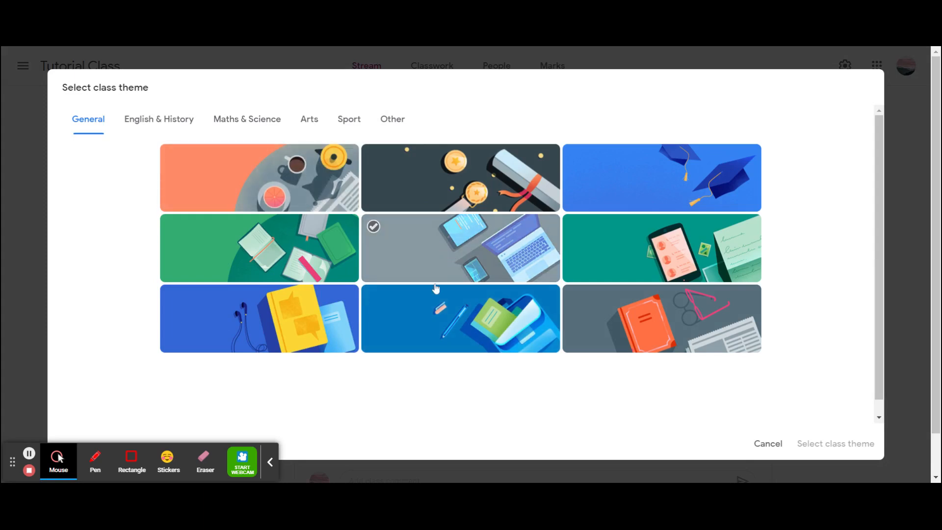
left_click(729, 346)
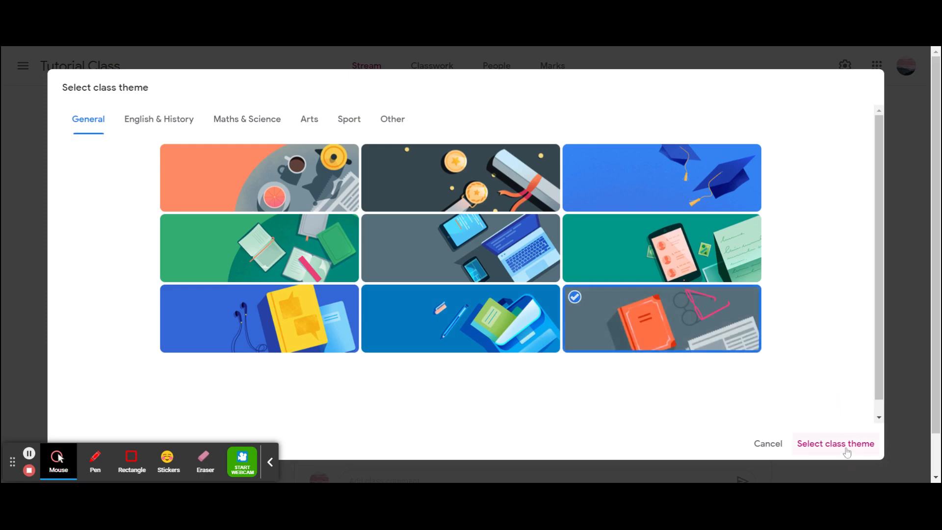
left_click(180, 125)
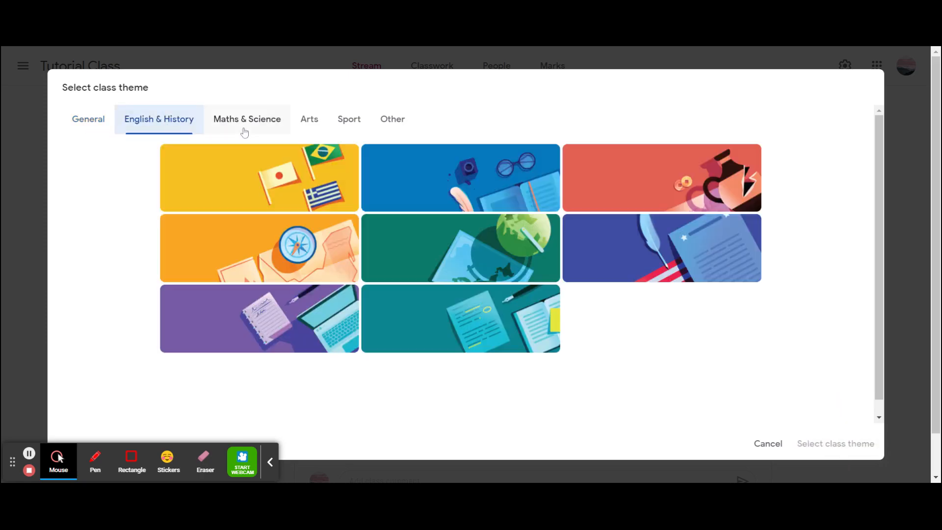
left_click(243, 127)
left_click(313, 123)
left_click(351, 123)
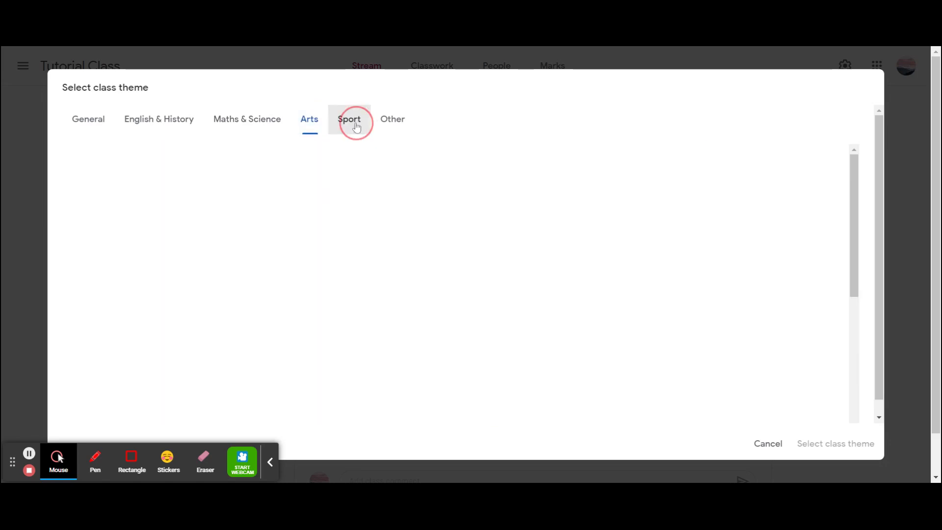
left_click(390, 126)
scroll(491, 283, "down", 2)
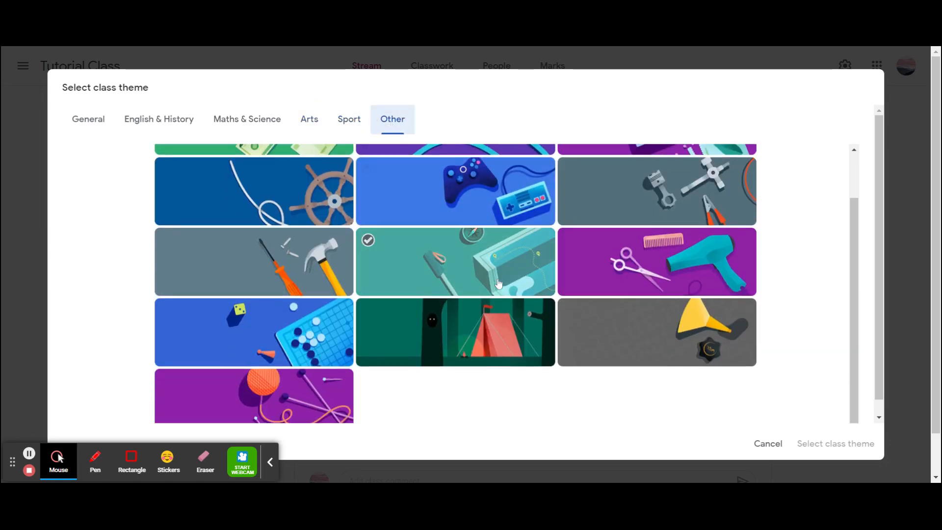
scroll(498, 284, "up", 2)
left_click(88, 120)
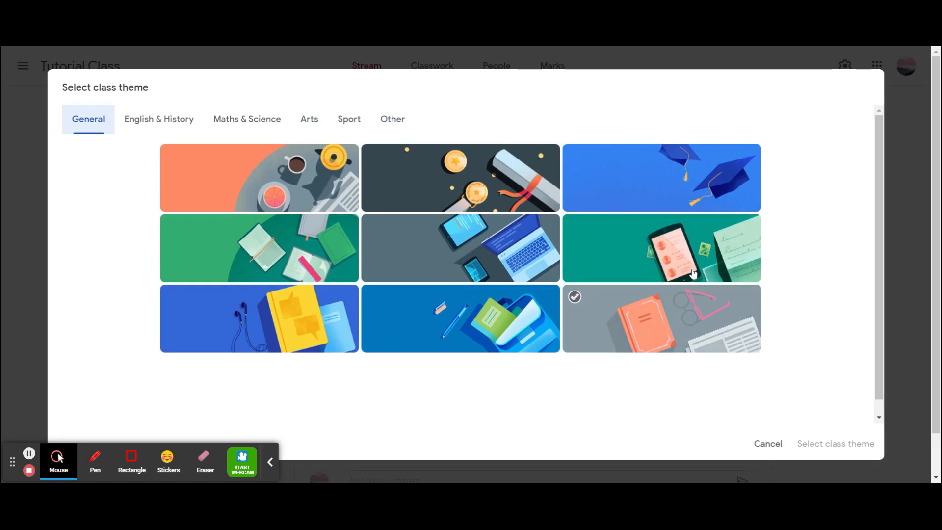
left_click(692, 338)
left_click(835, 443)
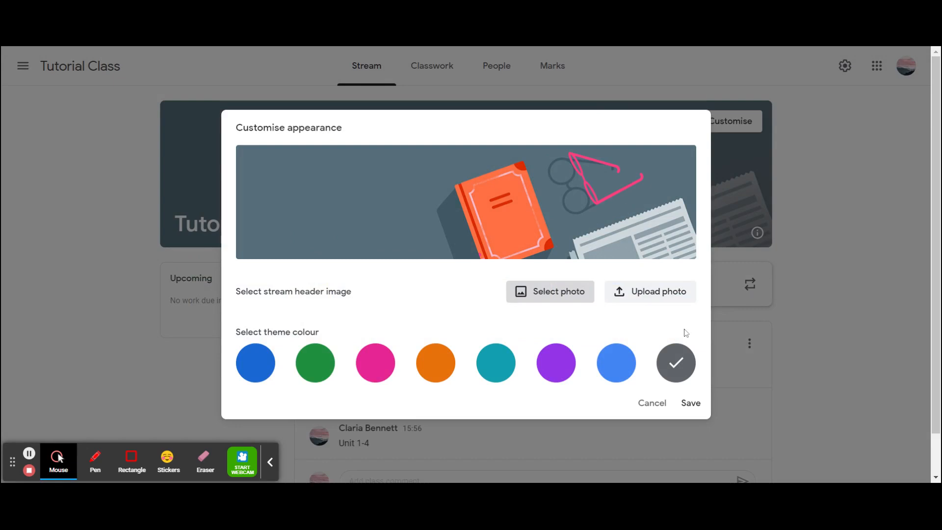
Step: Set the theme colour to pink, view the header photo upload dialog without uploading anything, and save the appearance
left_click(376, 369)
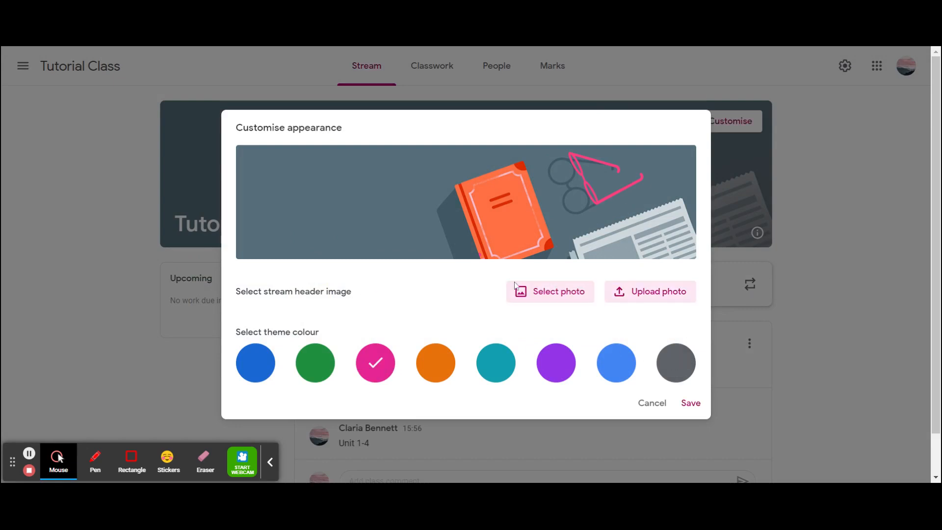
left_click(643, 308)
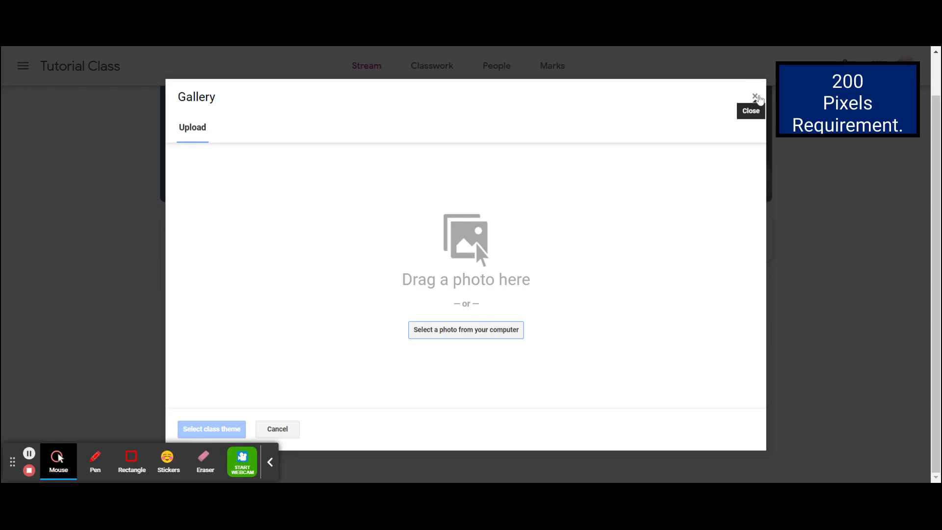
left_click(756, 96)
left_click(692, 369)
left_click(692, 402)
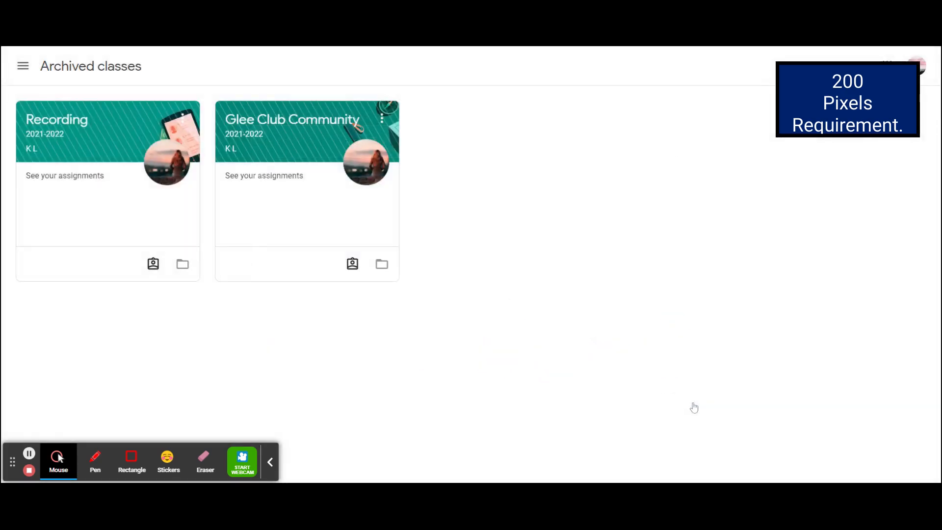
Step: Go back to the classes overview and reopen the Stream of Tutorial Class to view its new header
left_click(23, 64)
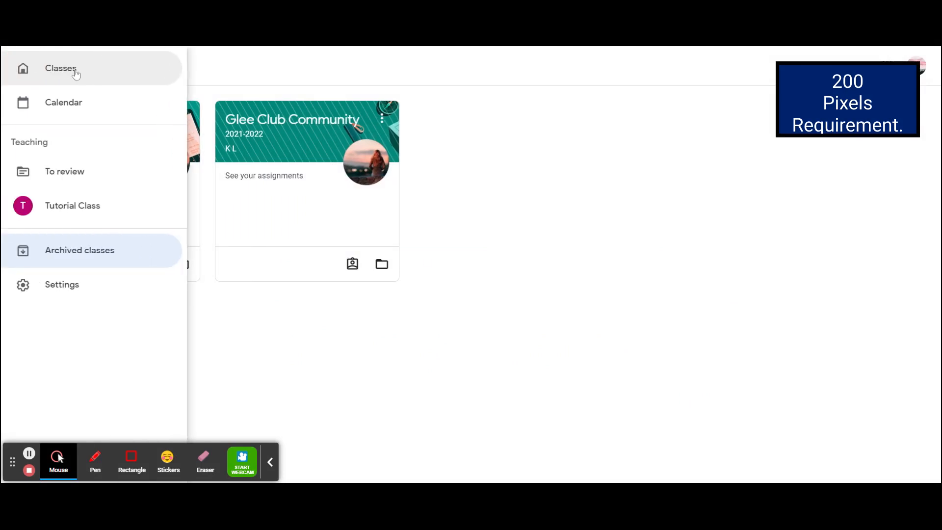
left_click(74, 69)
left_click(83, 166)
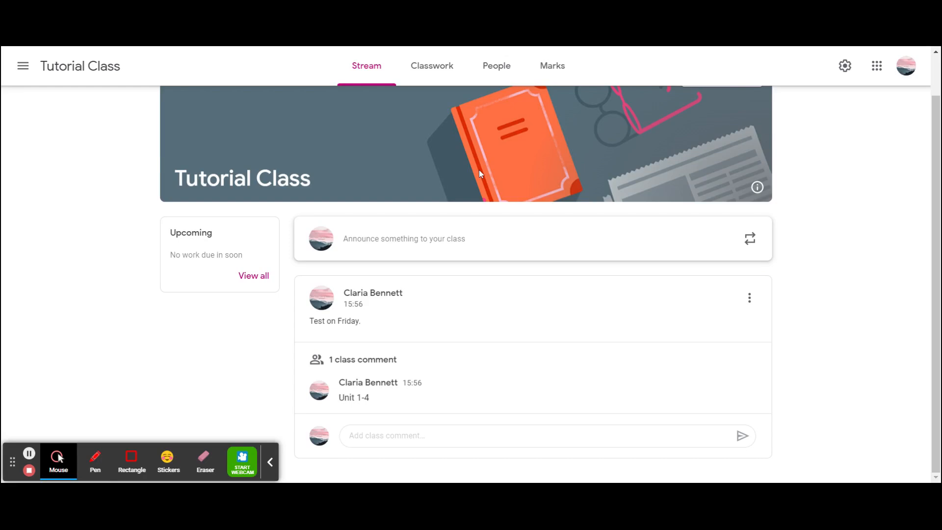
scroll(484, 166, "up", 1)
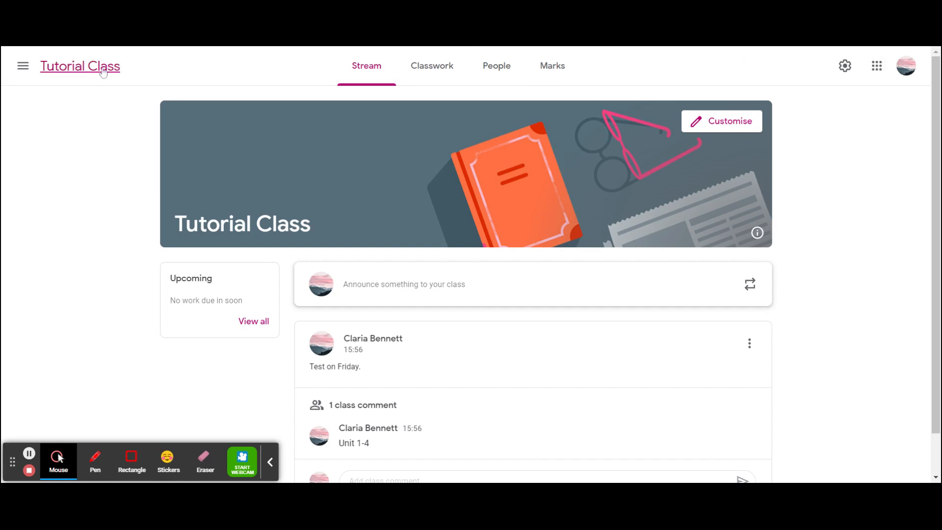
Step: Open the settings of Tutorial Class, look through them and set the section to "Block 1", leaving the description empty
left_click(844, 66)
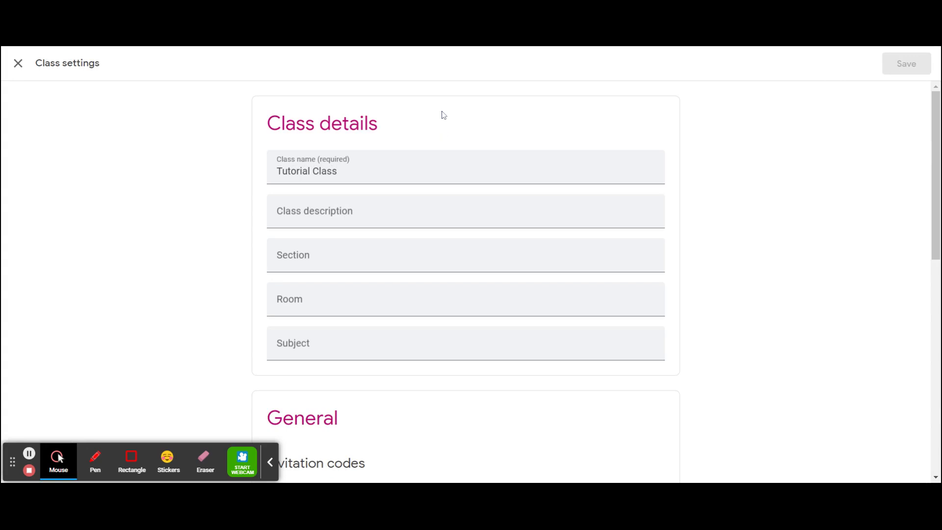
scroll(461, 106, "down", 10)
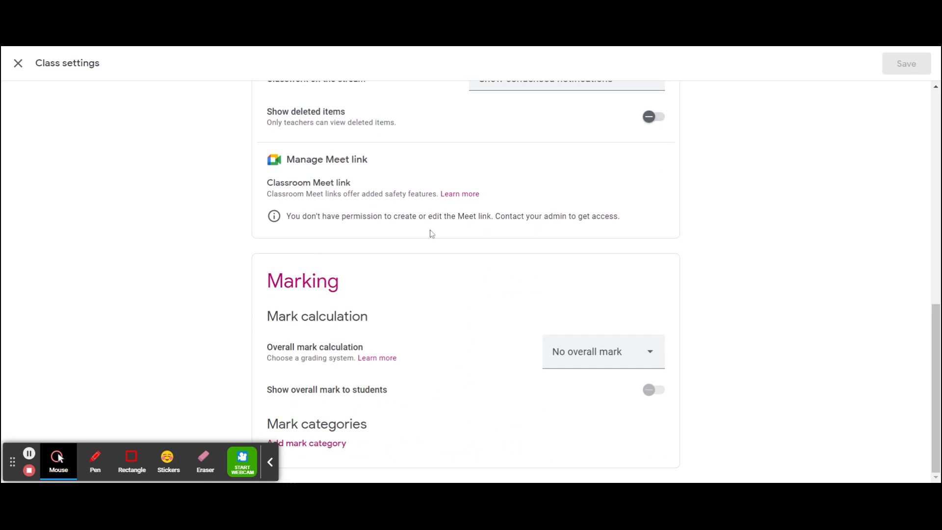
scroll(435, 300, "up", 10)
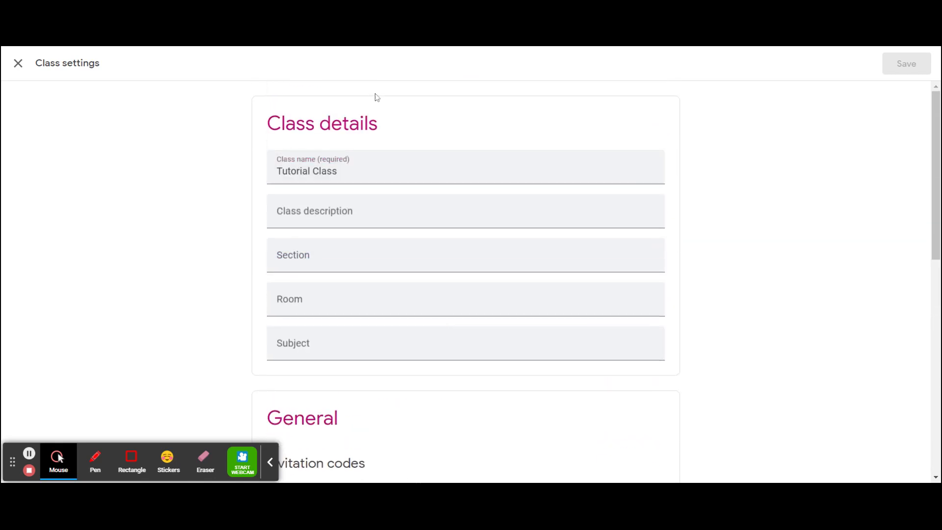
left_click(317, 273)
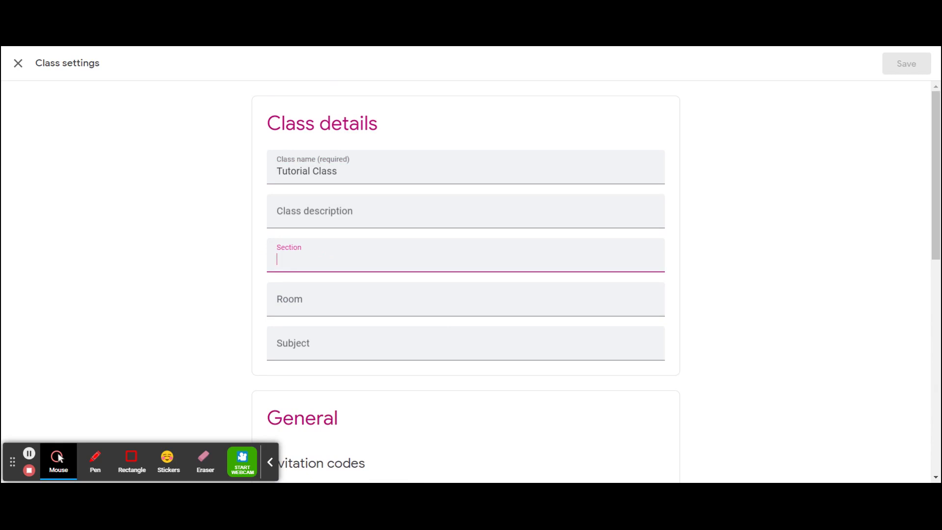
type("Block 1")
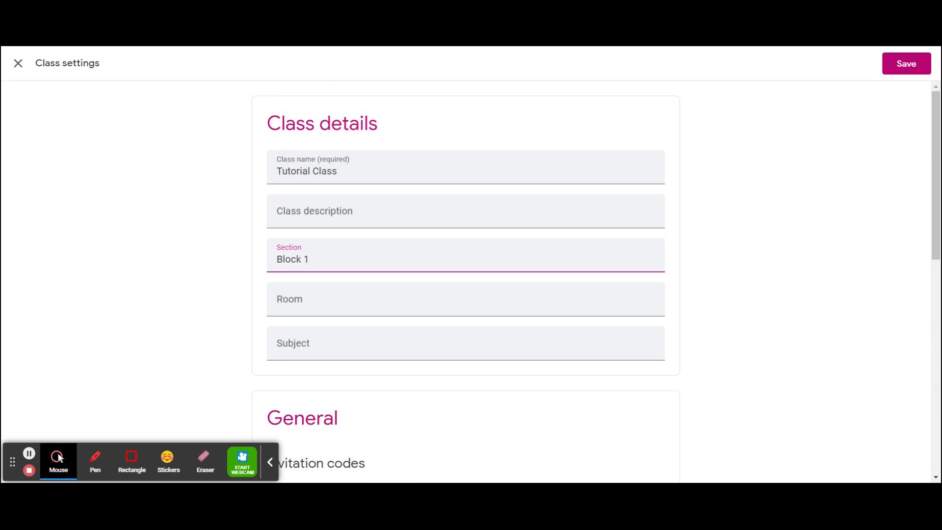
left_click(210, 282)
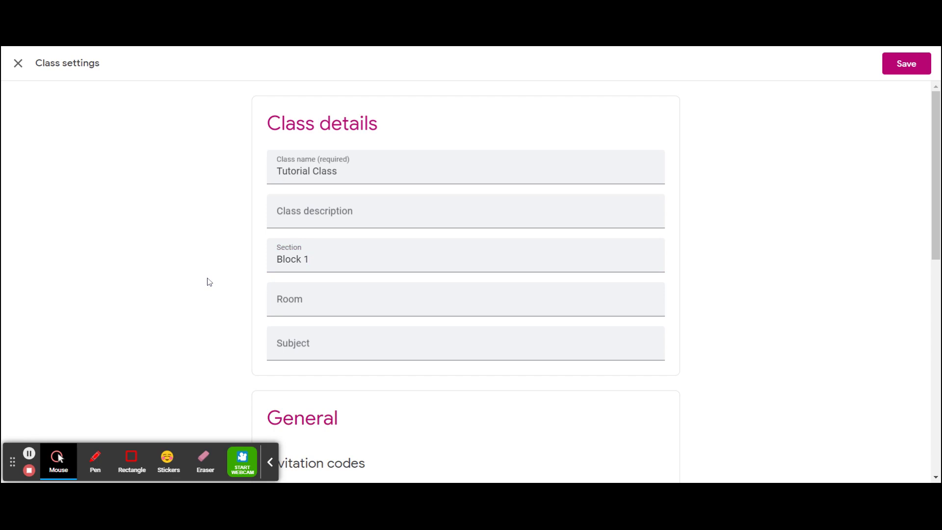
left_click(277, 214)
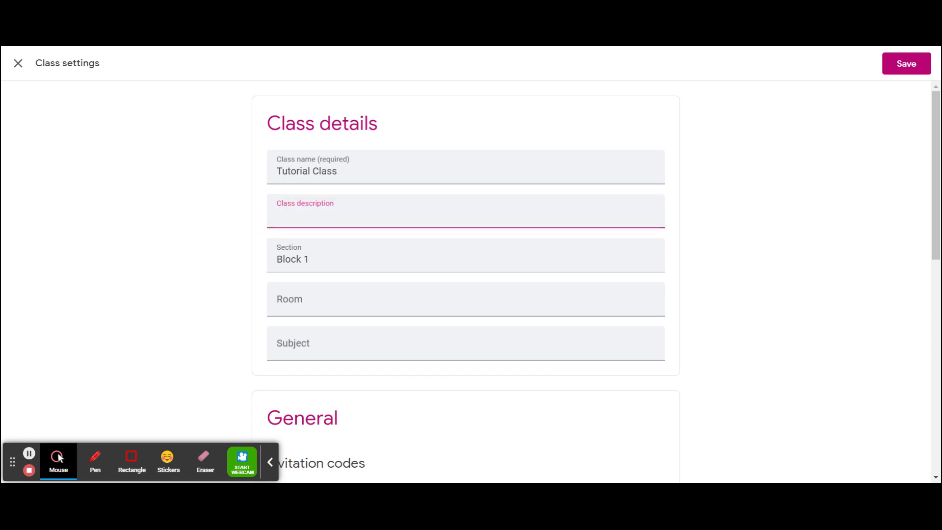
left_click(781, 215)
Step: View the options for managing invitation codes in the general settings without changing them
scroll(767, 213, "down", 4)
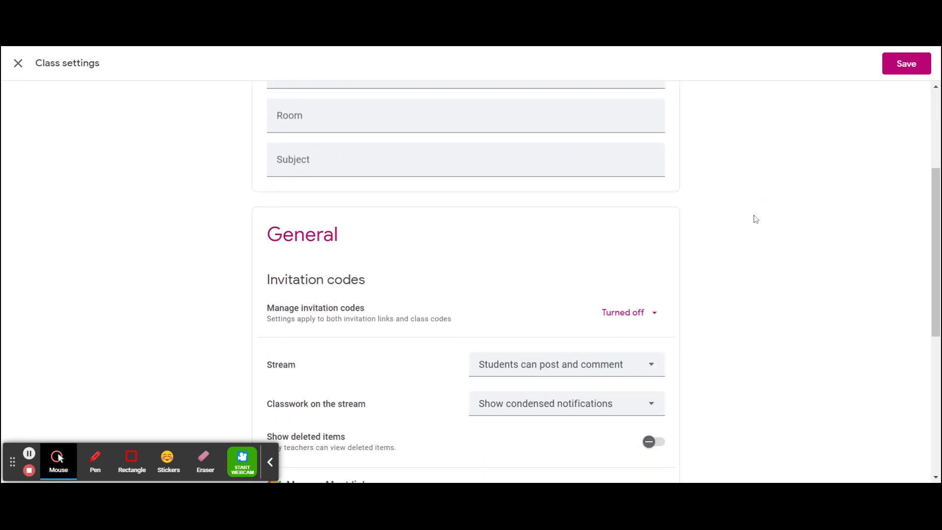
scroll(731, 223, "down", 2)
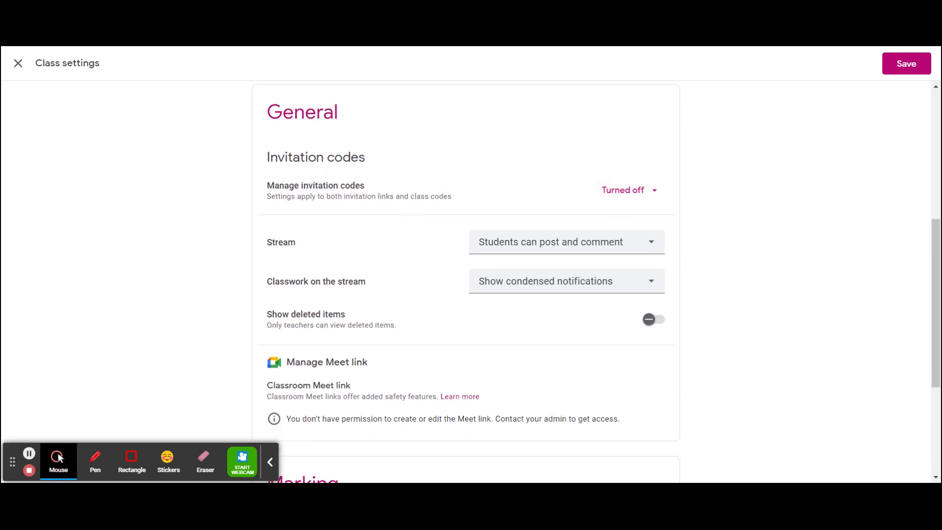
left_click(651, 198)
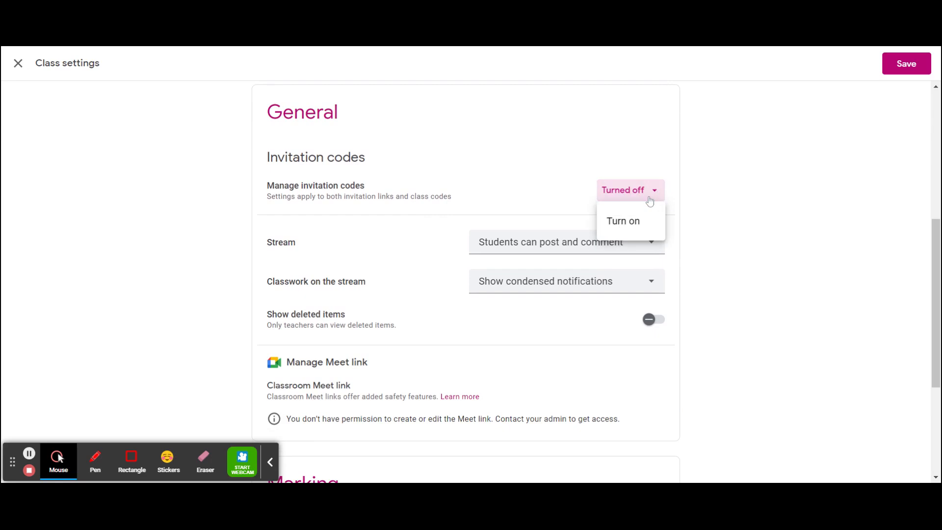
left_click(432, 194)
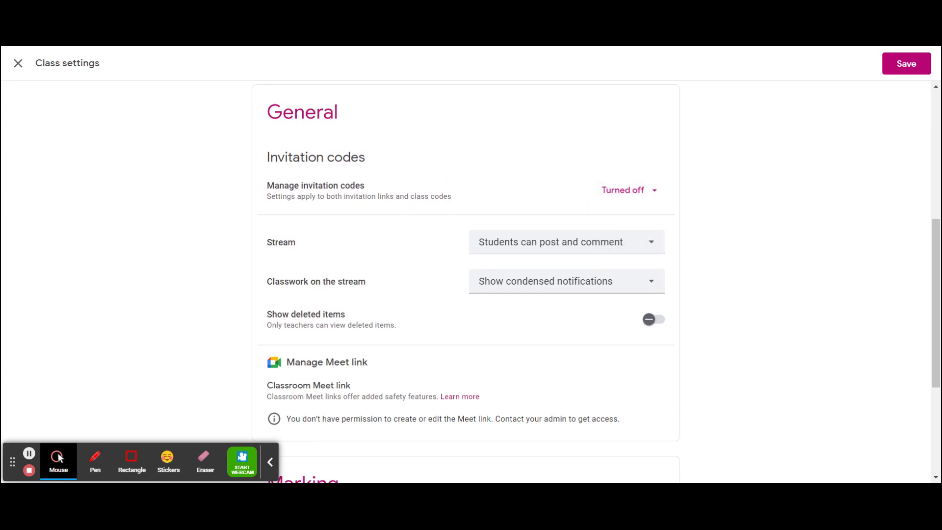
Step: Review the Stream permission options and keep "Students can post and comment"
scroll(308, 245, "down", 1)
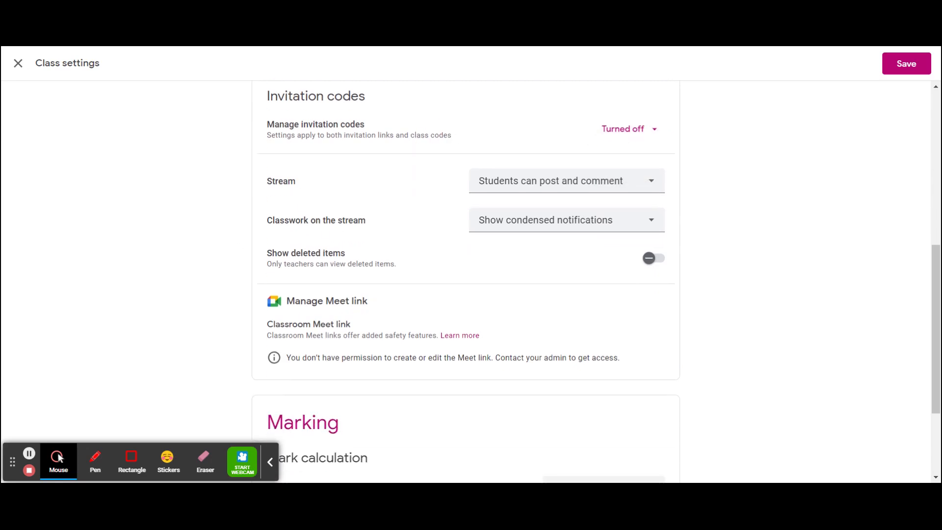
left_click(499, 181)
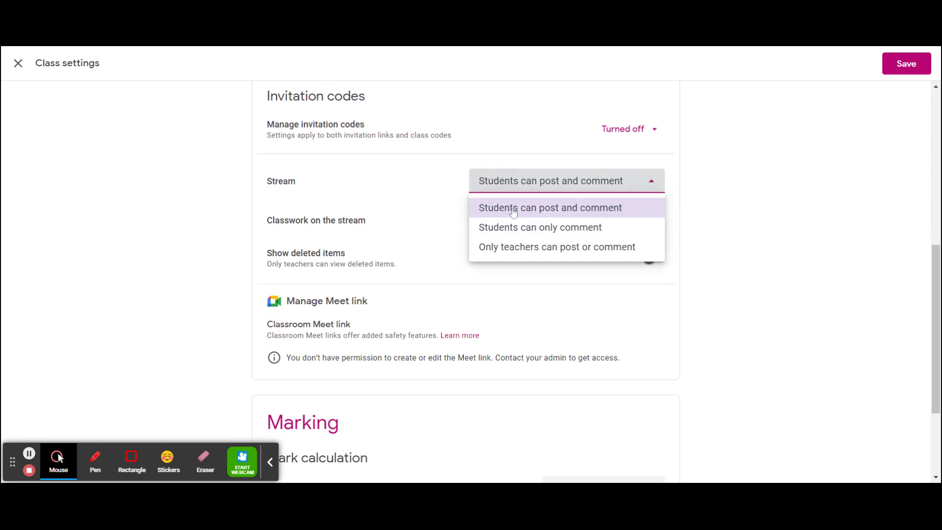
left_click(513, 212)
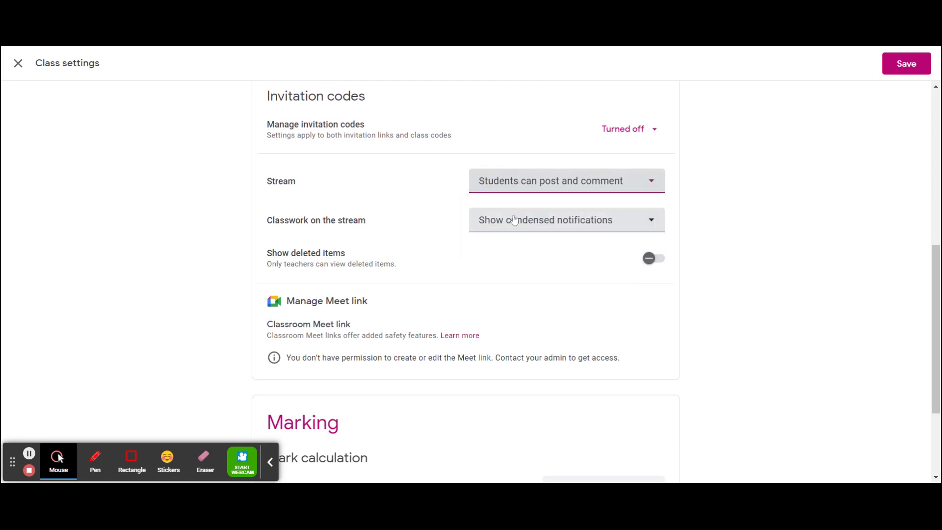
left_click(521, 185)
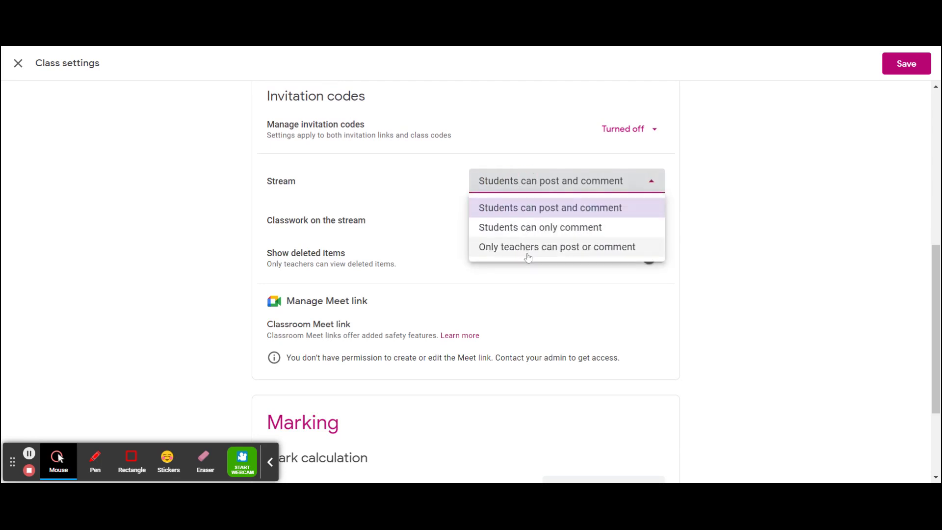
left_click(525, 297)
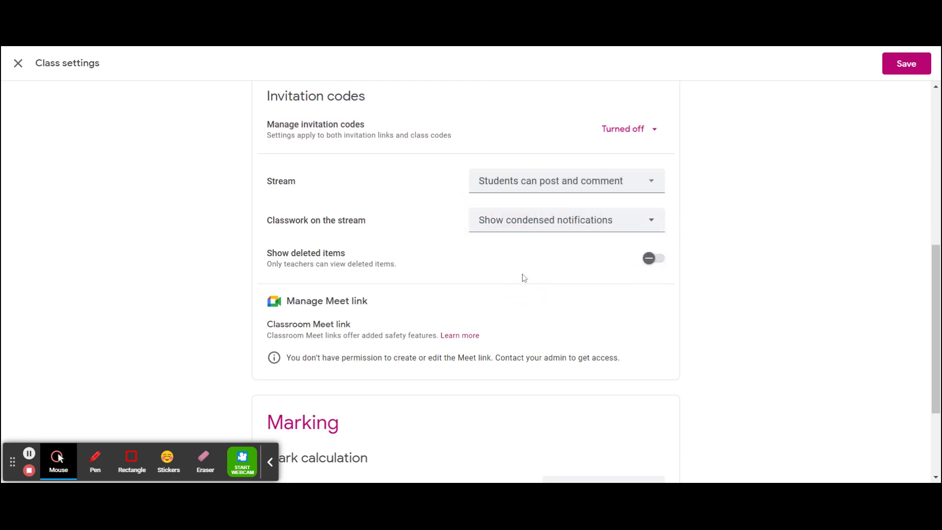
Step: Review the classwork-on-the-stream options and the mark calculation settings, keeping "Show condensed notifications" and "No overall mark"
left_click(517, 224)
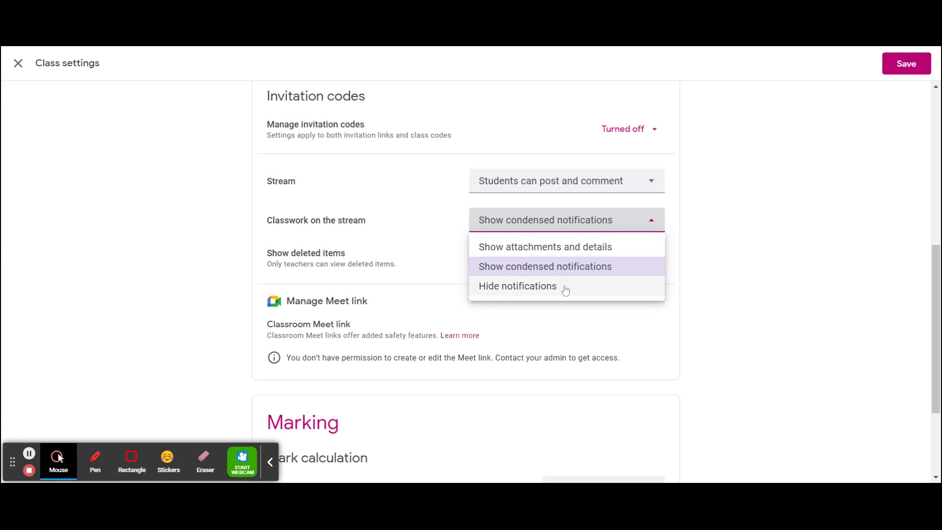
left_click(436, 295)
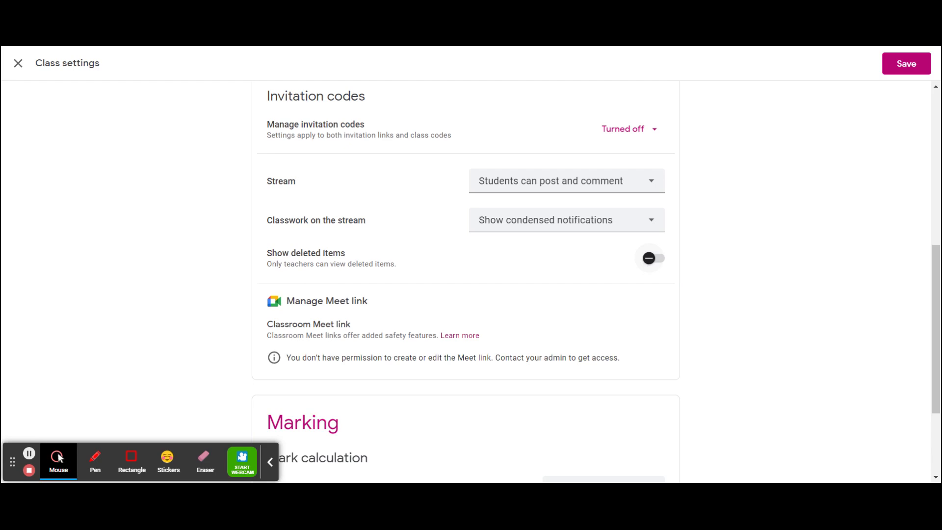
scroll(596, 282, "down", 3)
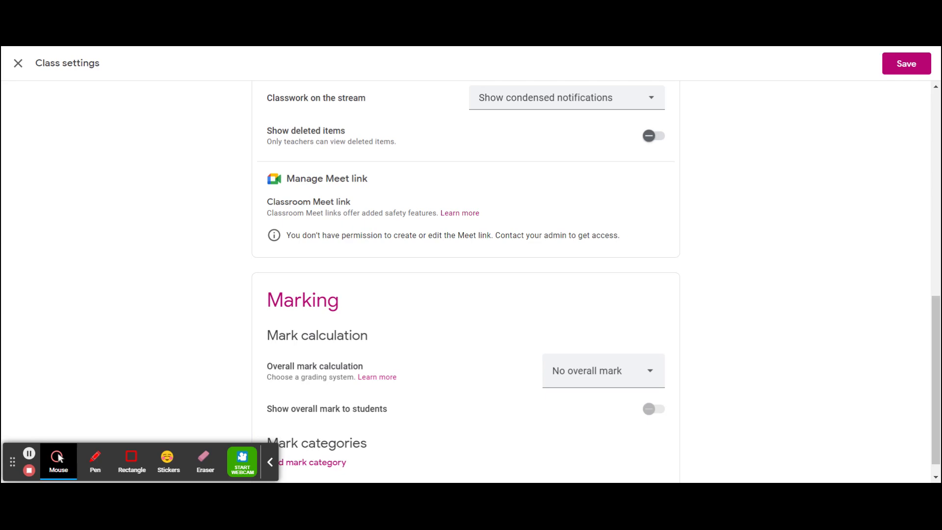
scroll(596, 281, "down", 1)
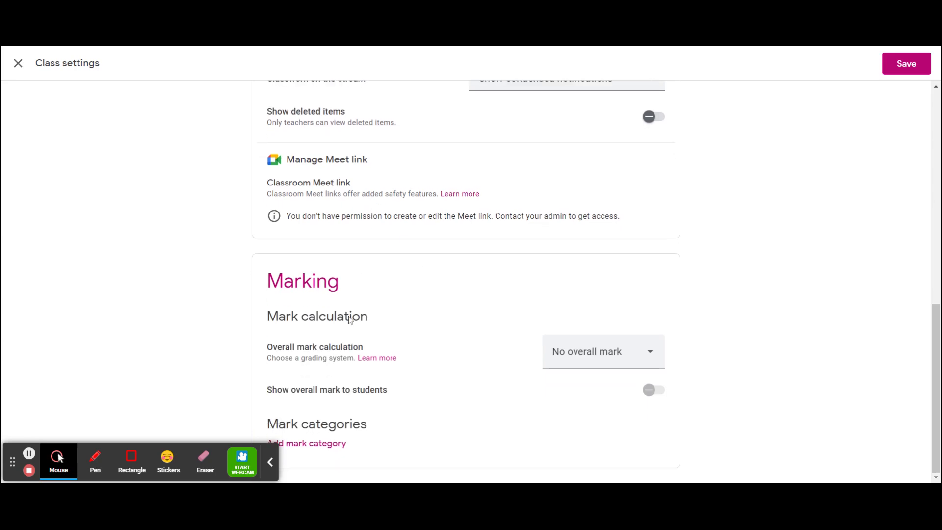
left_click(271, 462)
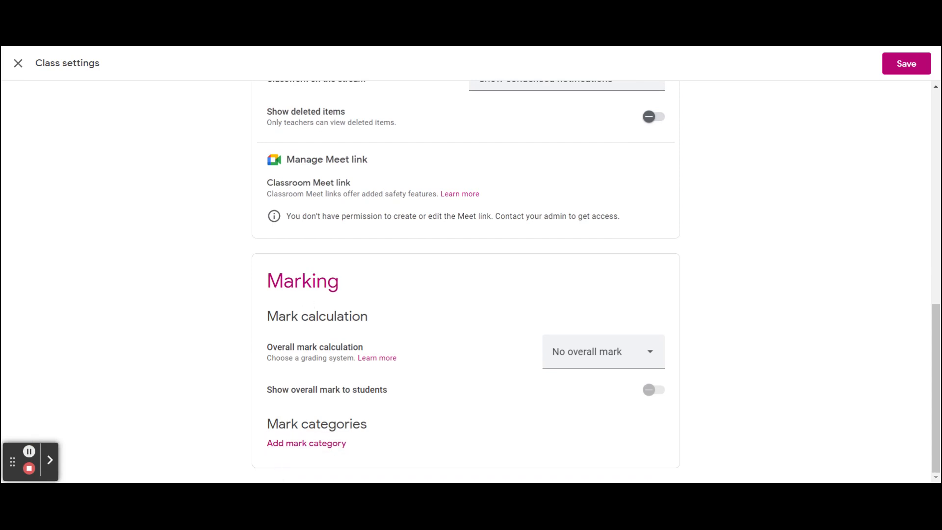
left_click(554, 349)
left_click_drag(265, 391, 401, 392)
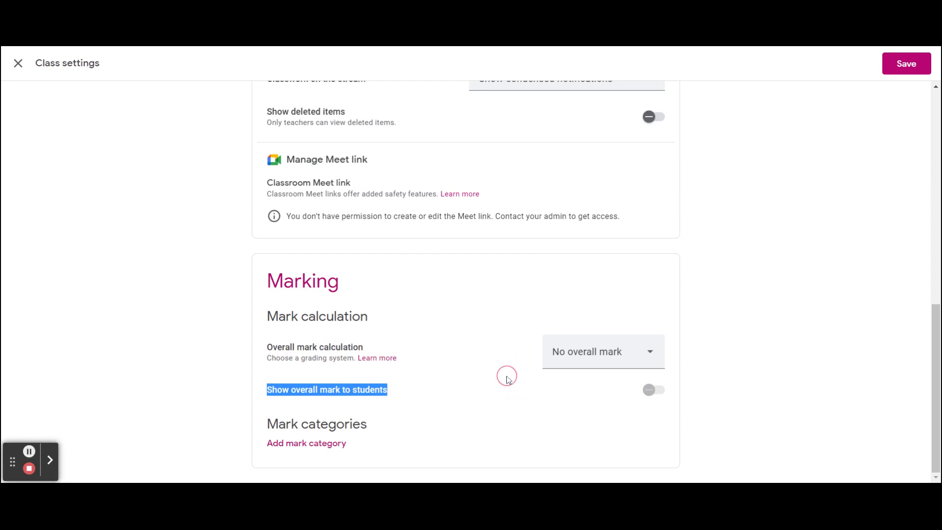
Step: Add a mark category named "Review Assignments" with 4 default points in the marking settings
left_click(335, 450)
scroll(385, 410, "down", 1)
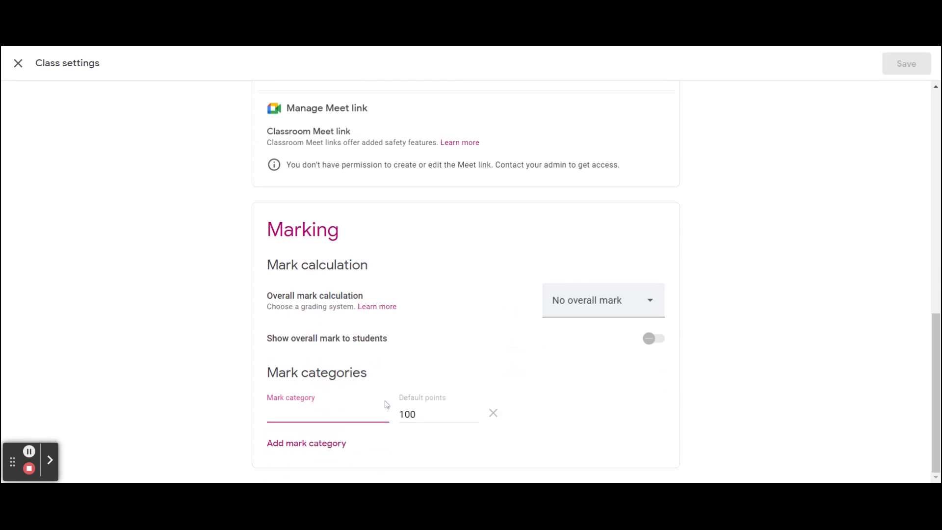
double_click(393, 414)
type("3")
key("shift+Tab")
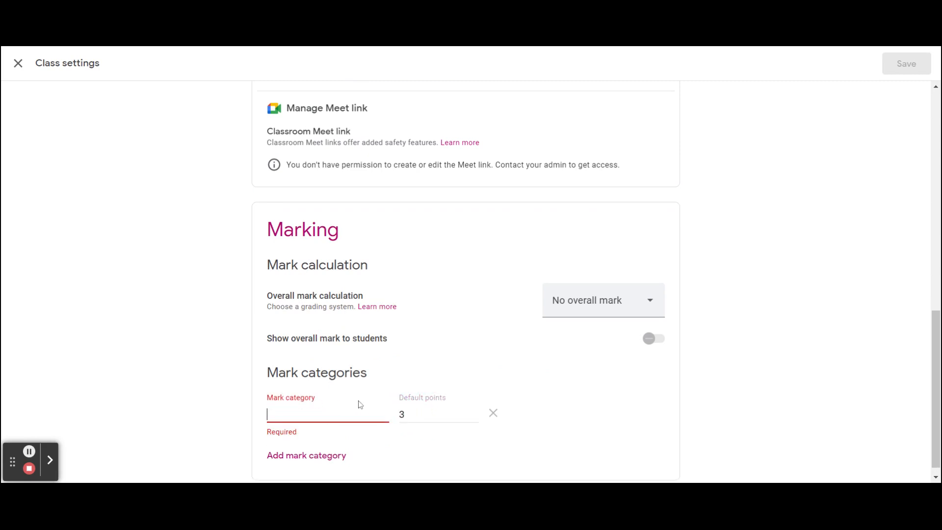
left_click(444, 415)
key("BackSpace")
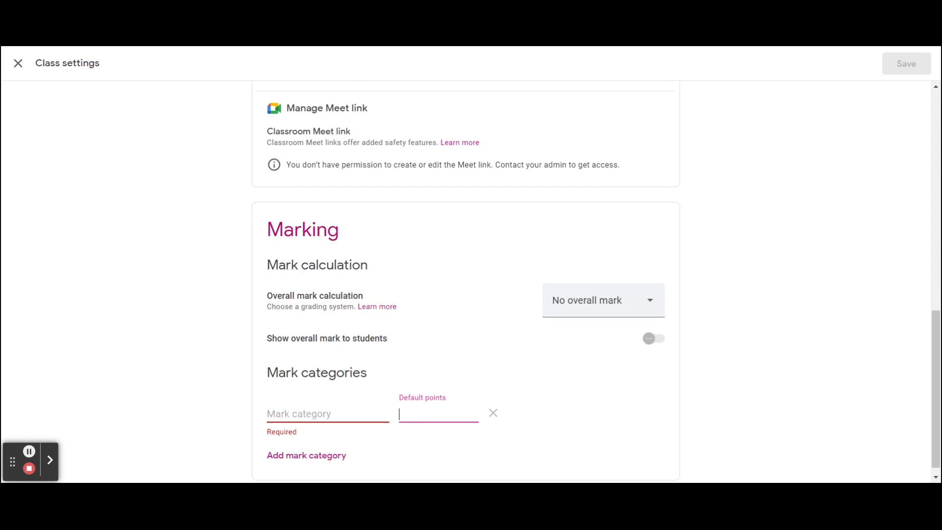
type("4")
key("shift+Tab")
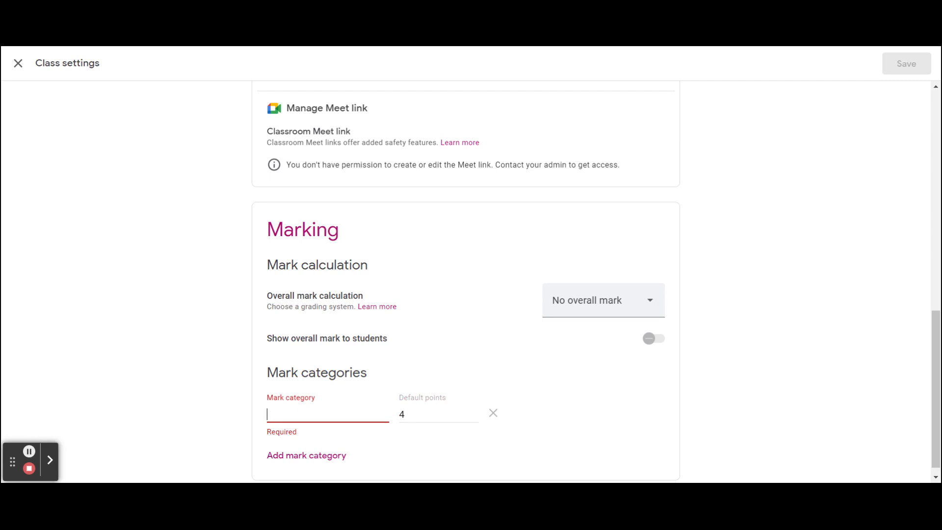
type("Review ")
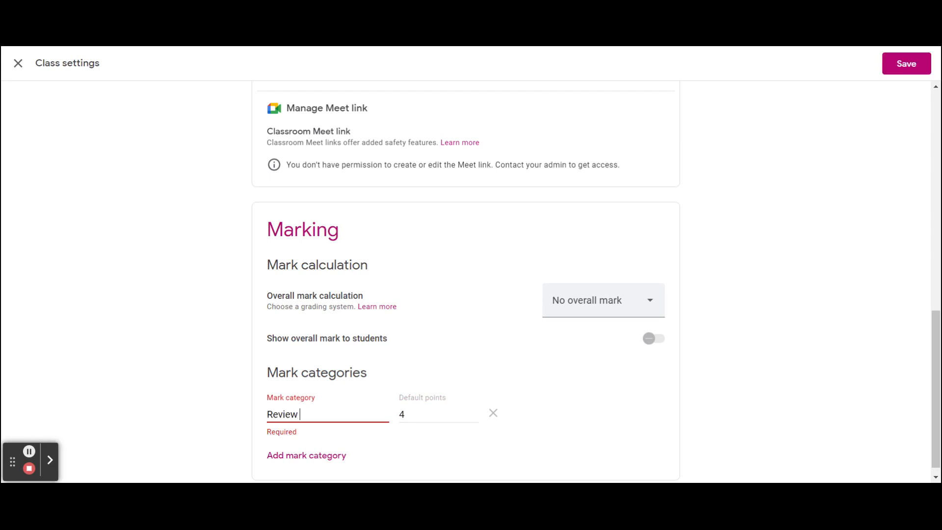
type("Assignments")
left_click(218, 394)
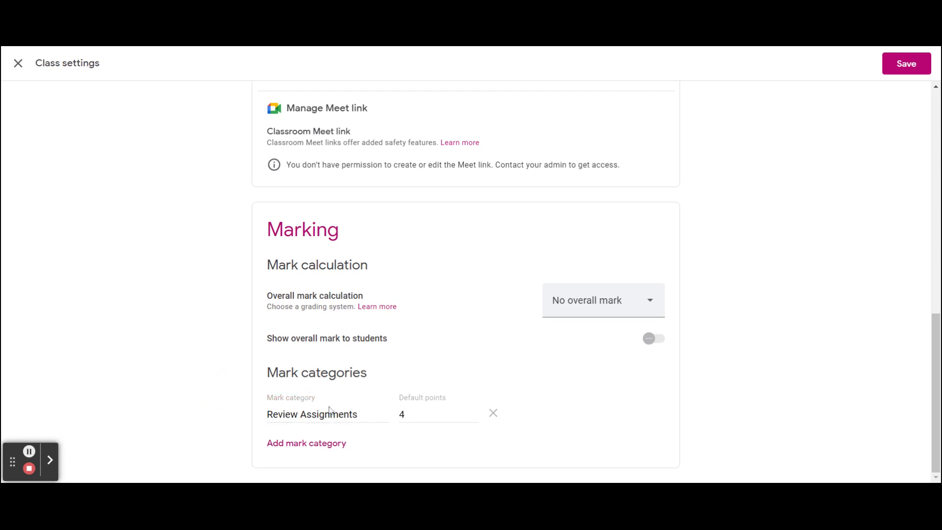
Step: Look over the class settings once more and save them
scroll(651, 238, "up", 20)
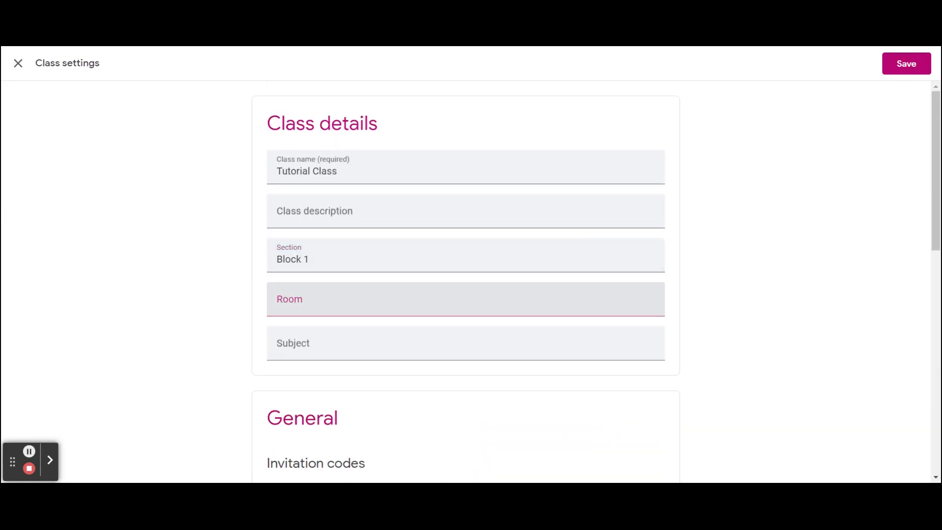
scroll(694, 196, "down", 7)
left_click(913, 68)
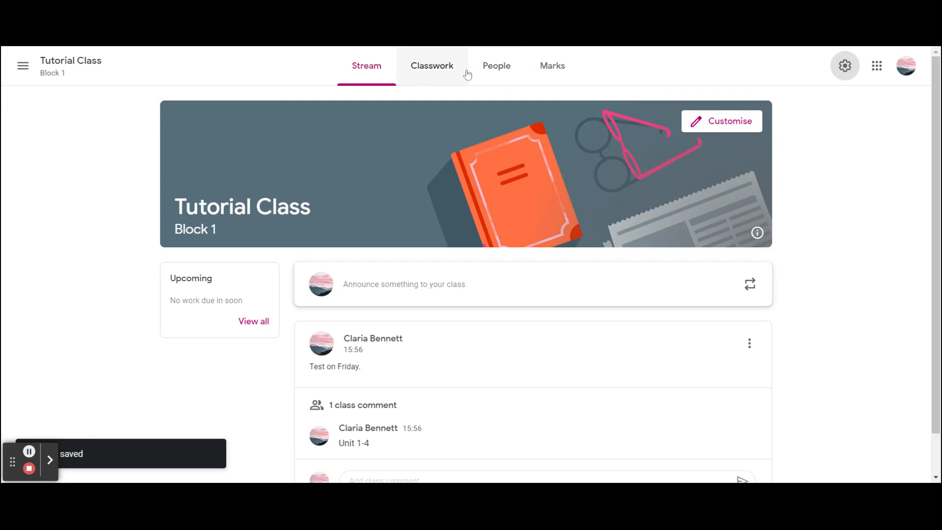
Step: Return from the archived classes to the classes overview and reopen Tutorial Class
left_click(427, 82)
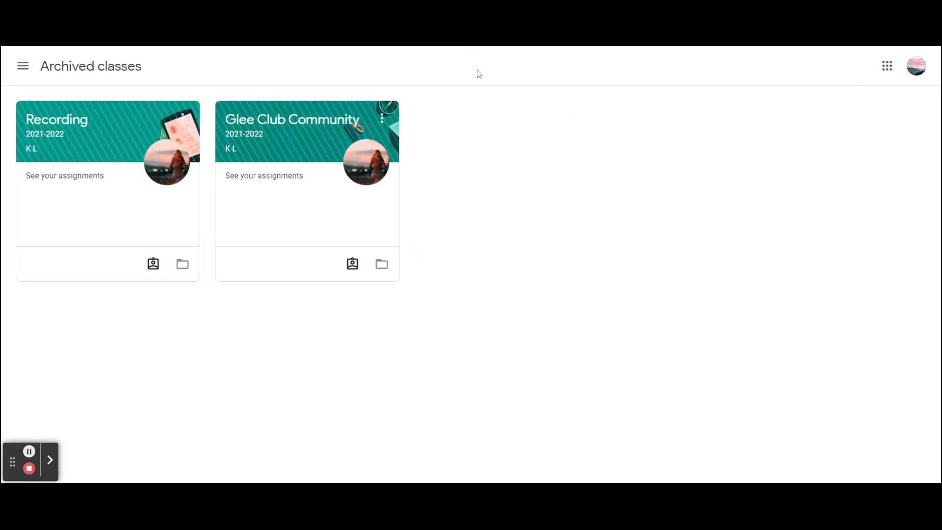
left_click(22, 69)
left_click(89, 74)
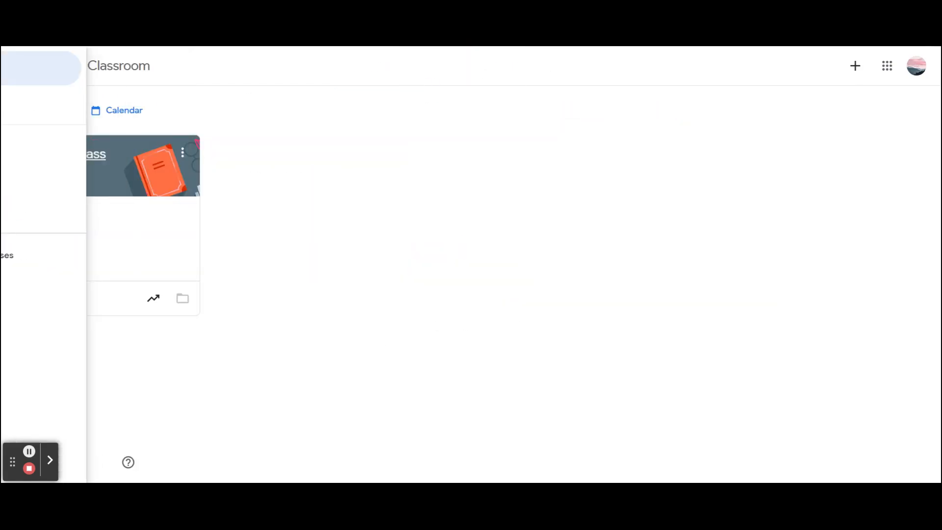
left_click(73, 153)
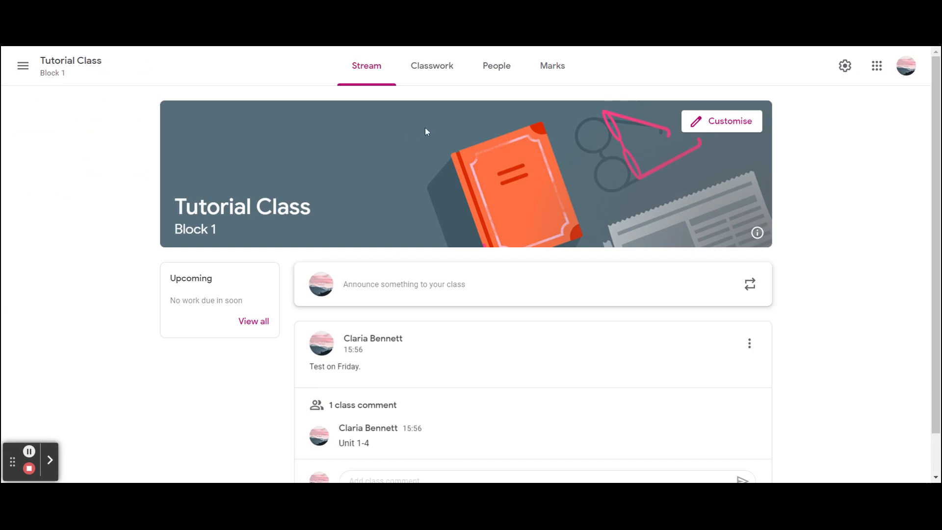
Step: Look through the Classwork, People and Marks pages of Tutorial Class
left_click(440, 74)
left_click(505, 67)
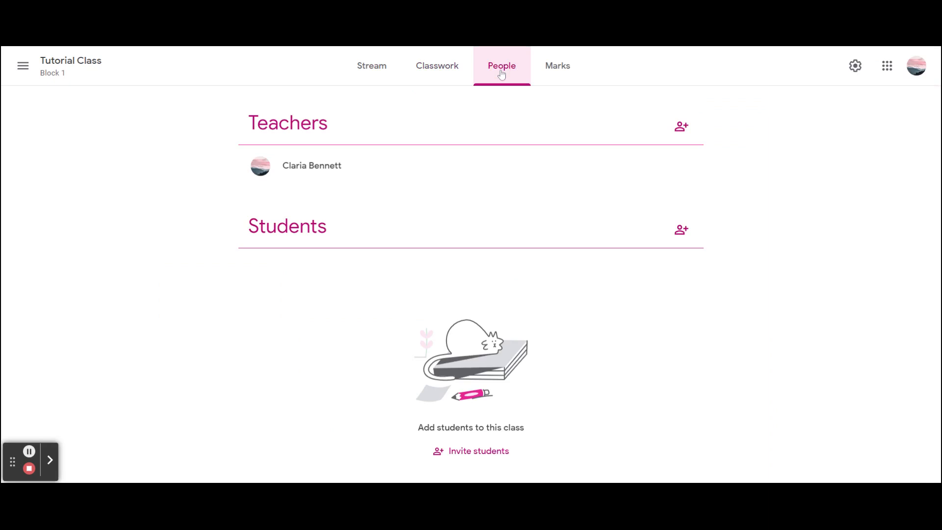
left_click(536, 71)
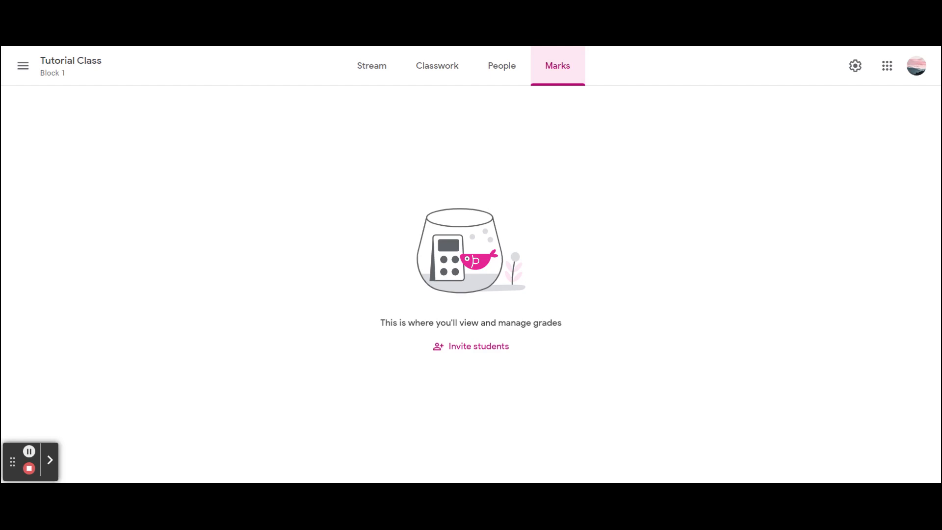
Step: View the invitation dialogs for teachers and students on the People page, cancelling both without inviting anyone
left_click(515, 67)
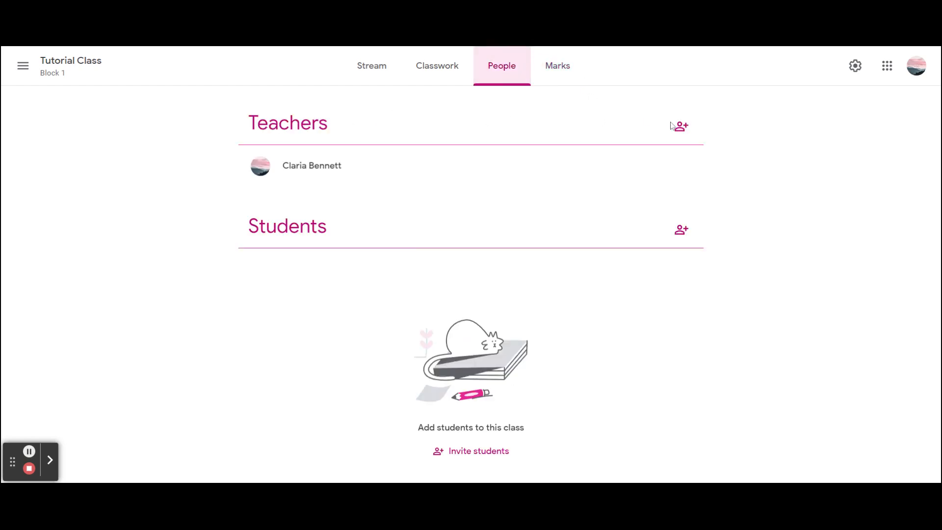
left_click(680, 126)
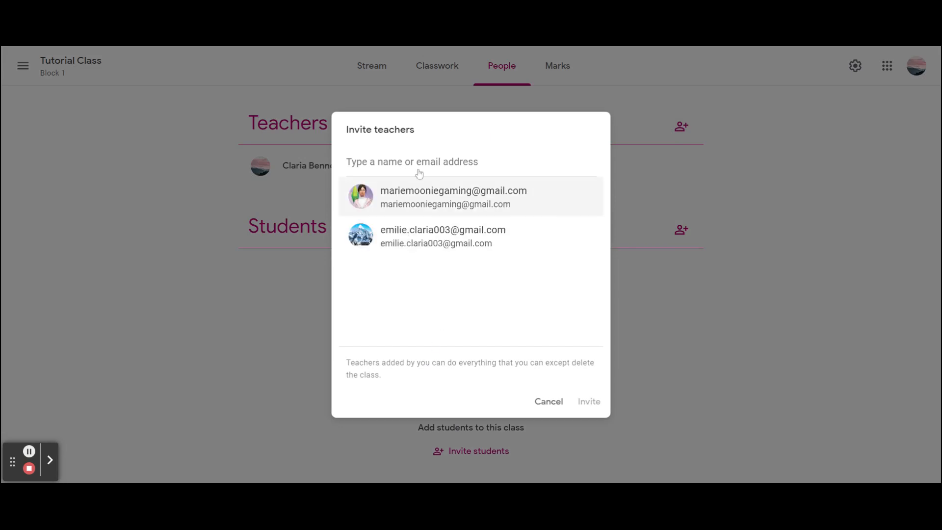
left_click(547, 401)
left_click(683, 231)
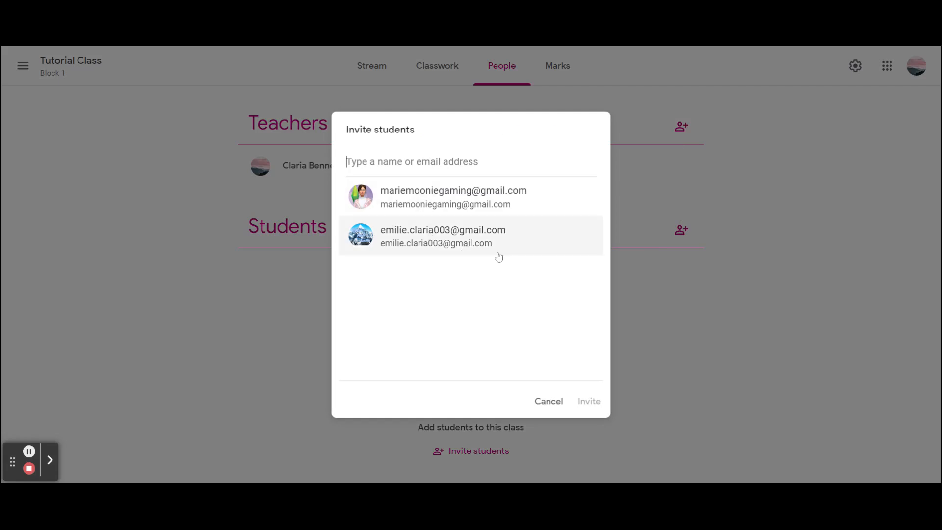
left_click(547, 402)
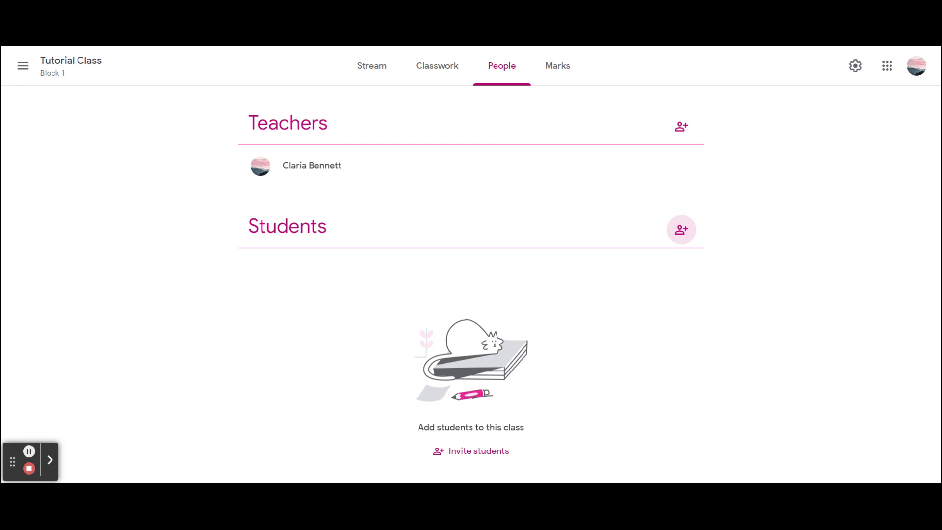
Step: Go to the class's Classwork page and view its linked class Drive folder and Google Calendar
left_click(426, 79)
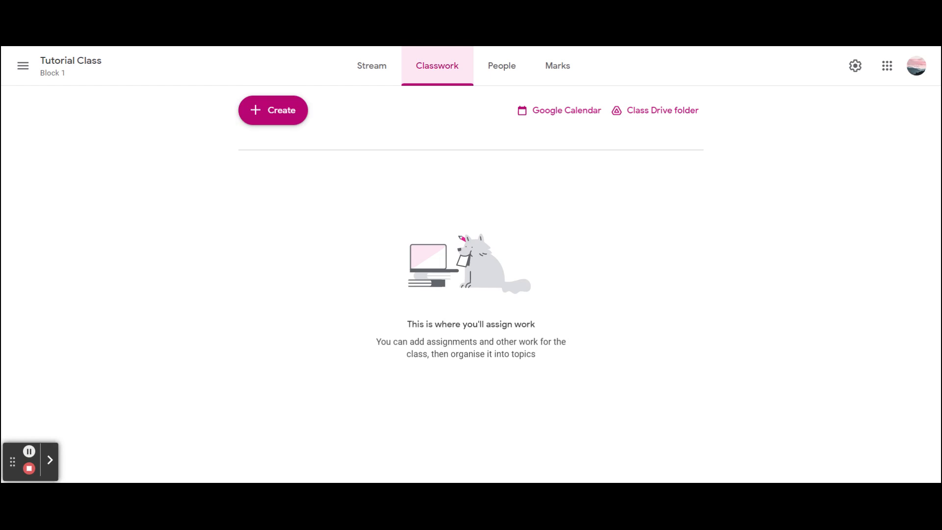
left_click(661, 110)
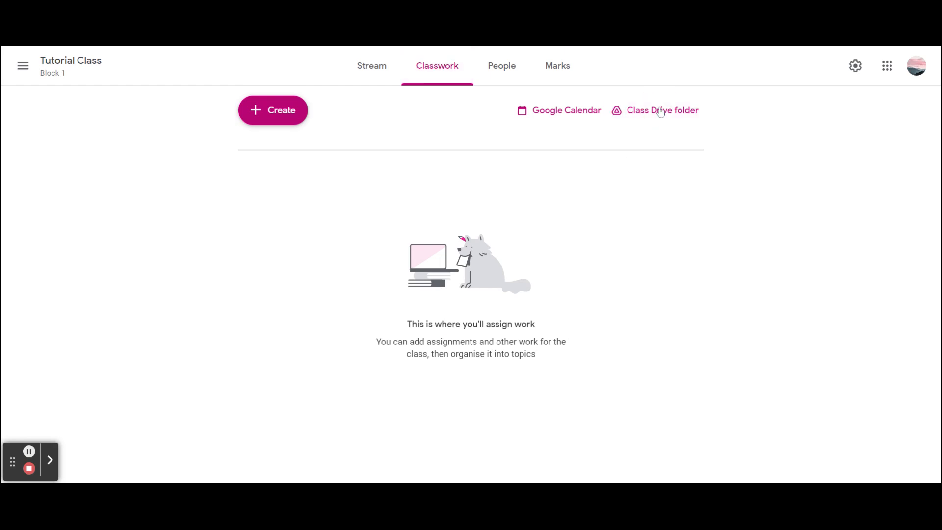
left_click(50, 460)
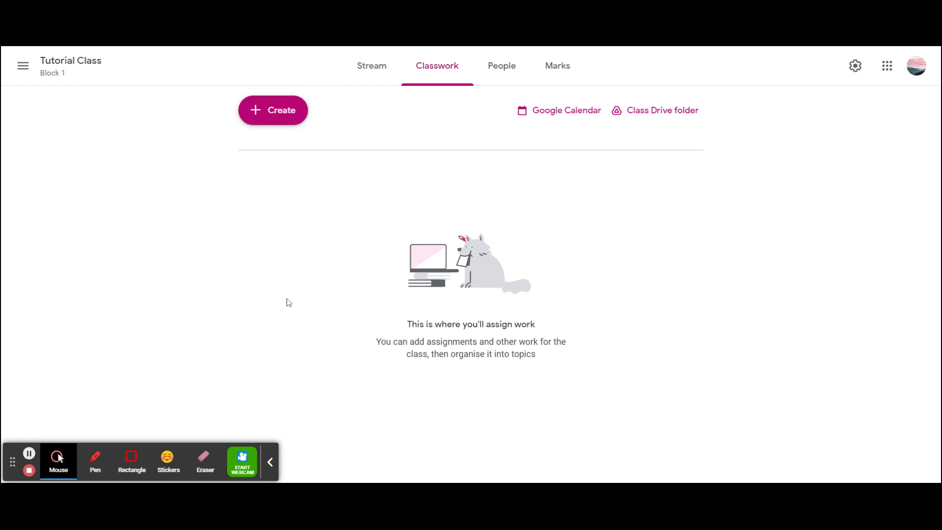
left_click(595, 103)
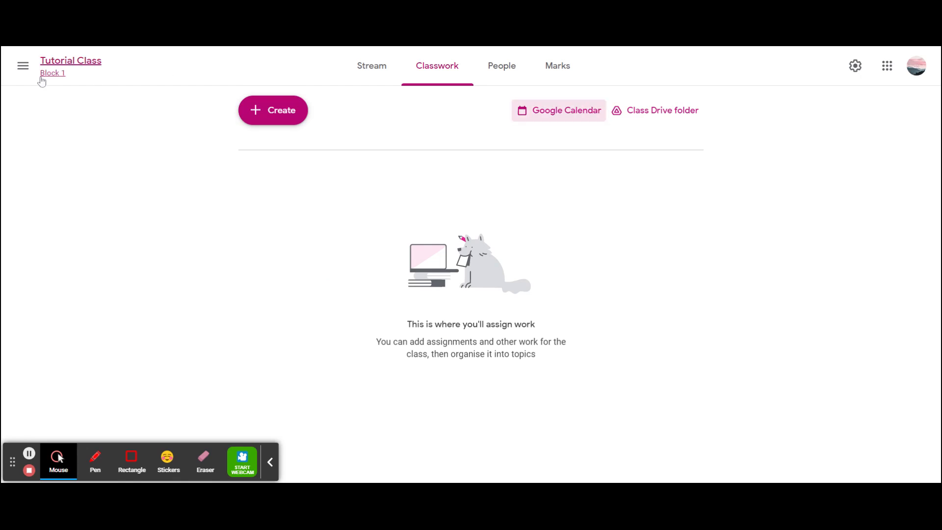
left_click(584, 292)
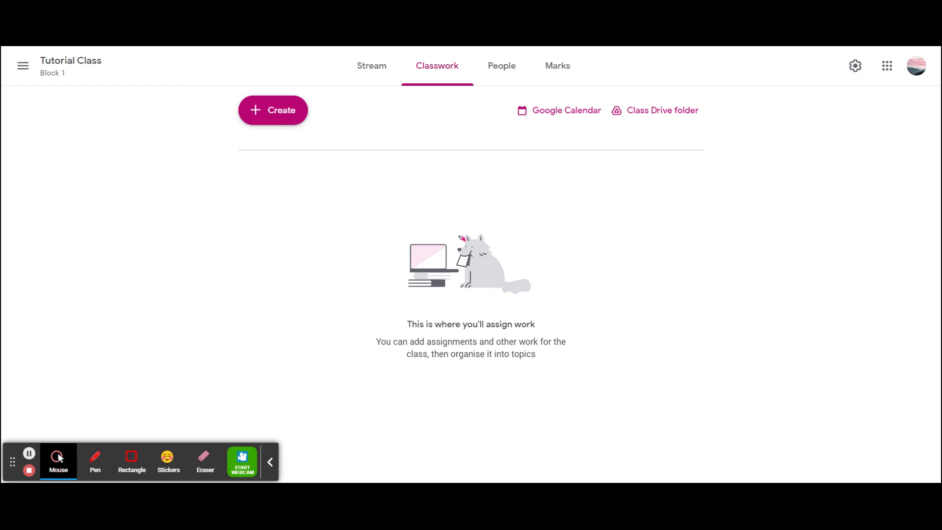
Step: Review the kinds of classwork that can be created and add a topic named "Unit 2 - Equations"
left_click(298, 108)
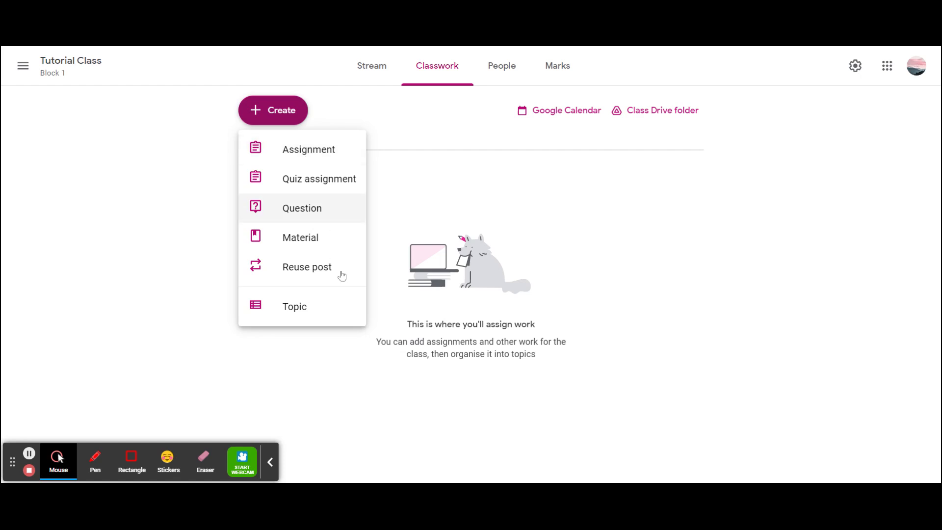
left_click(335, 318)
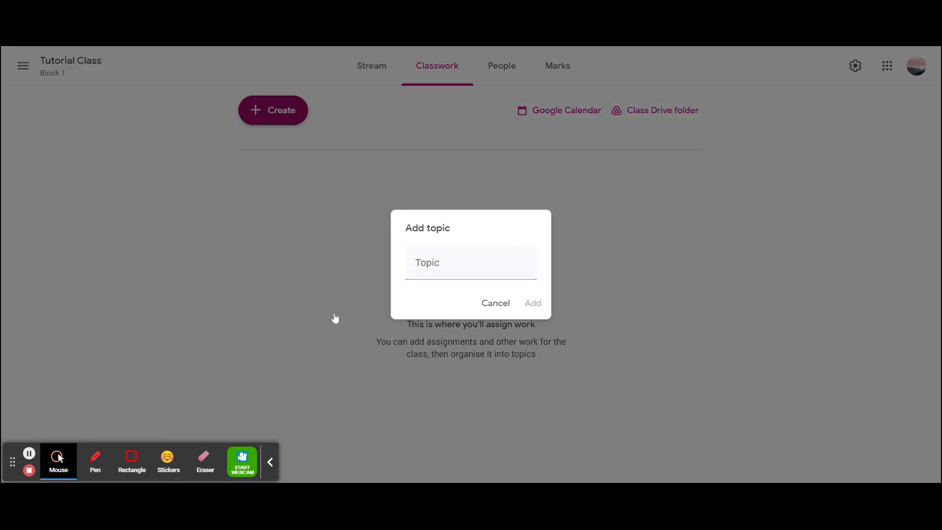
left_click(456, 264)
type("Unit 2")
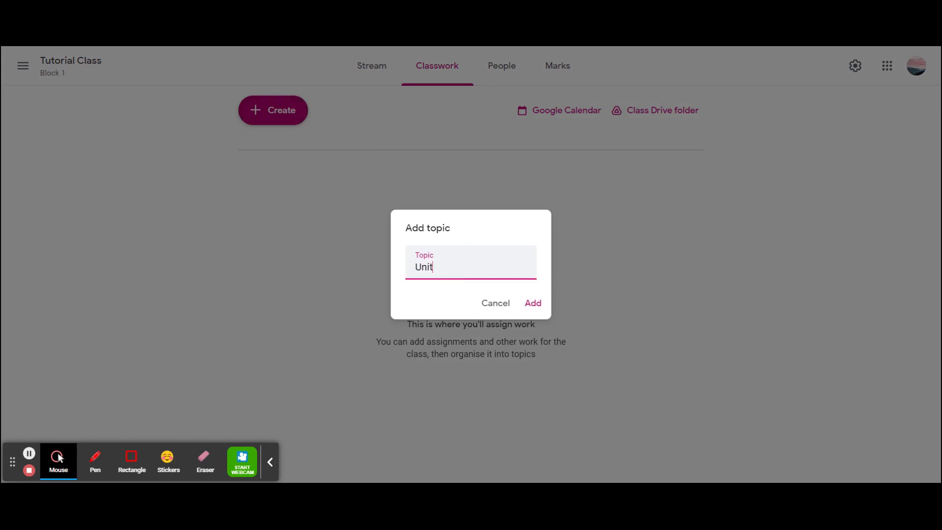
type(" - Equations")
key("Return")
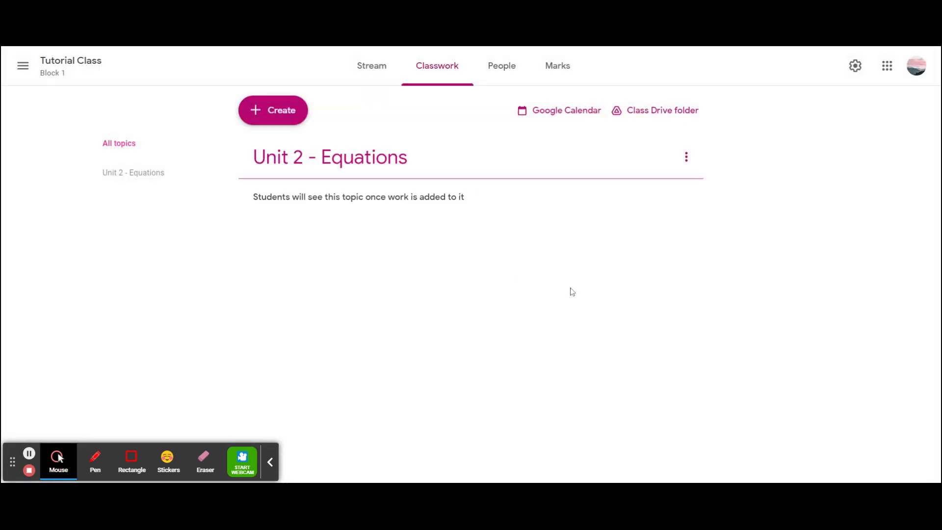
Step: Examine the new topic's student visibility note, its management options and the topic filter list without changing anything
left_click_drag(253, 197, 507, 211)
left_click(517, 242)
left_click(685, 159)
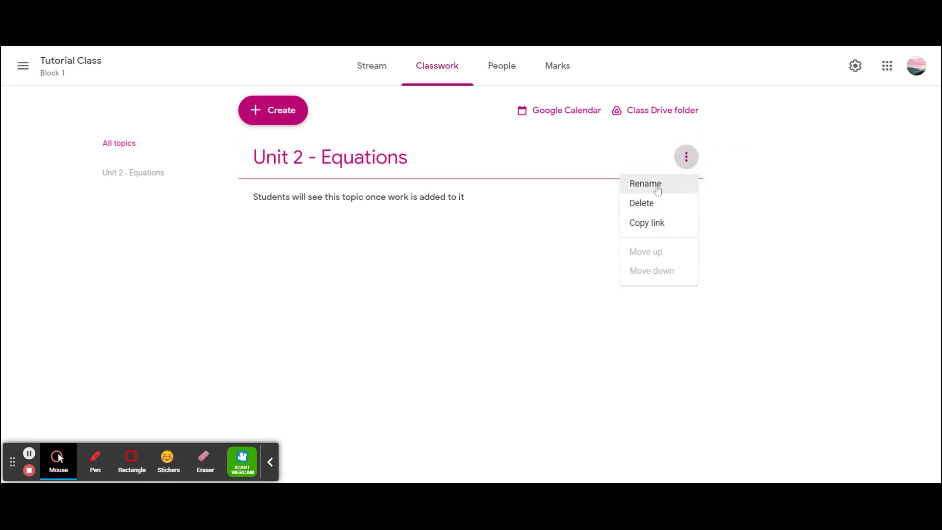
left_click(181, 308)
left_click(176, 147)
left_click(178, 173)
left_click(179, 143)
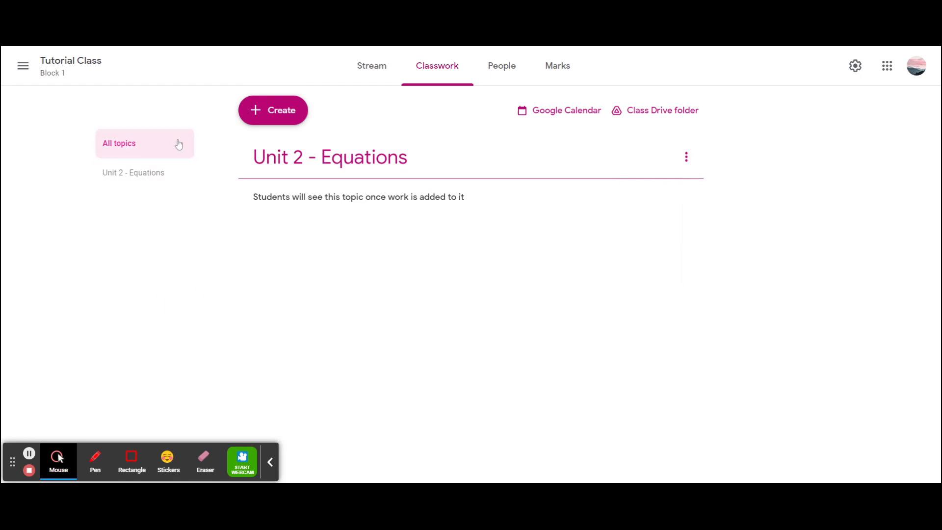
left_click(172, 176)
left_click(433, 250)
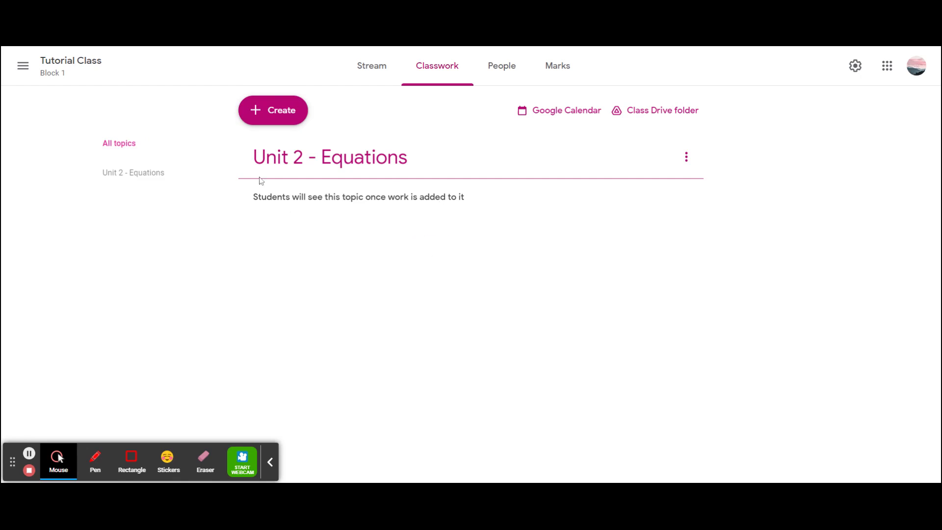
Step: Add a topic named "Unit 3 - Multiplication" to the Classwork page and dismiss the reordering tip
left_click(282, 109)
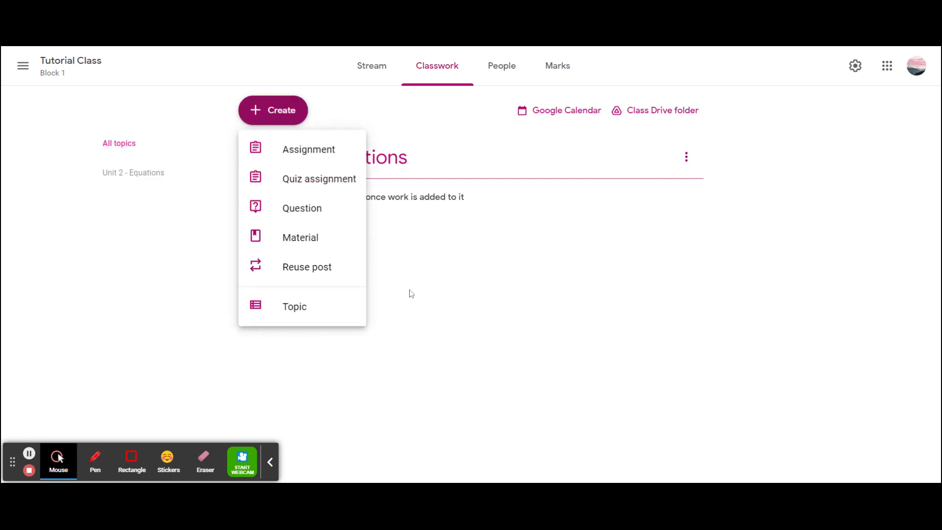
left_click(306, 314)
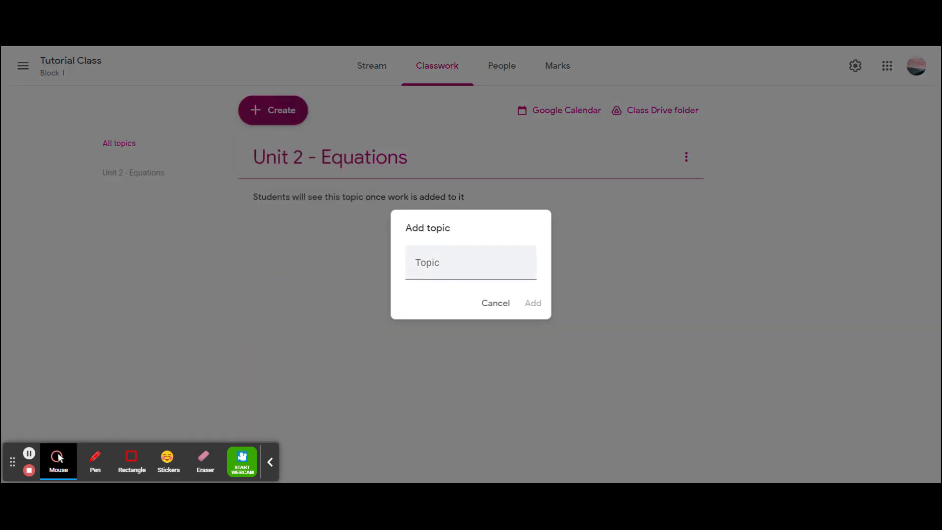
type("Unit 3")
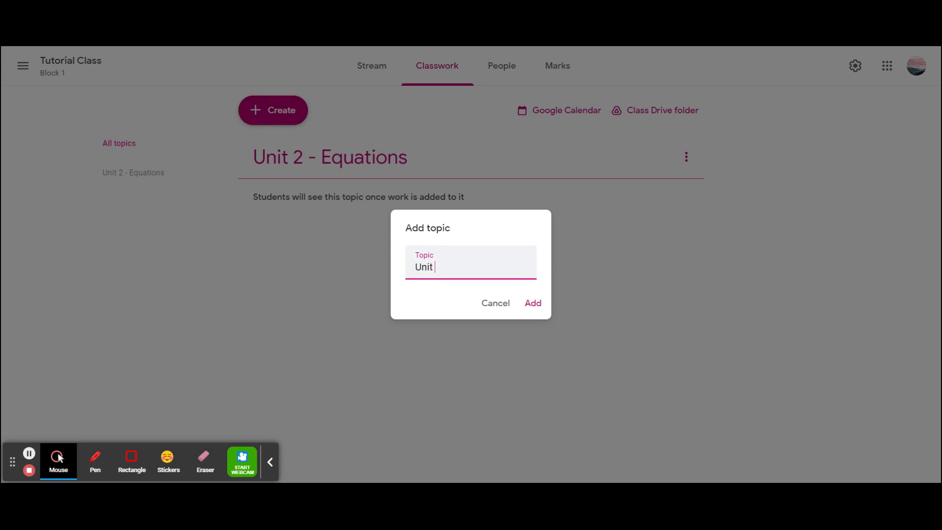
type(" - Multiplication")
left_click(539, 299)
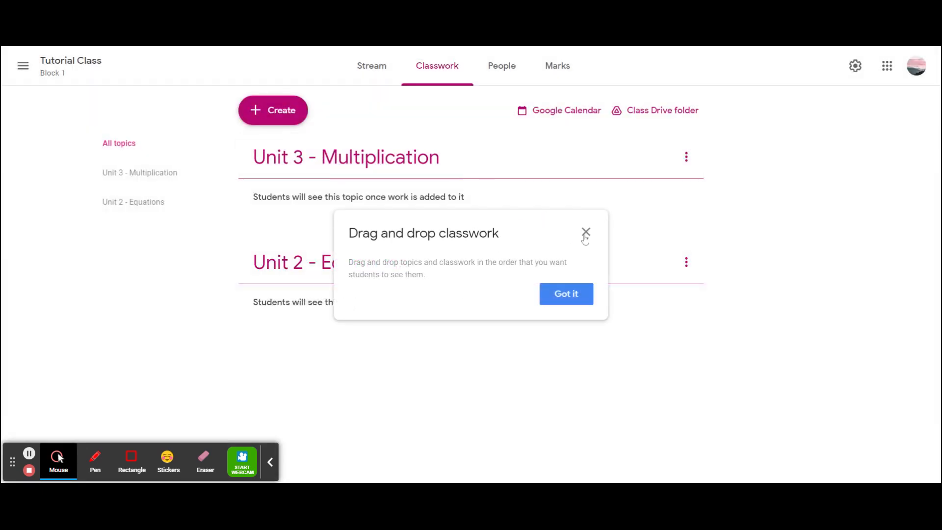
left_click(584, 234)
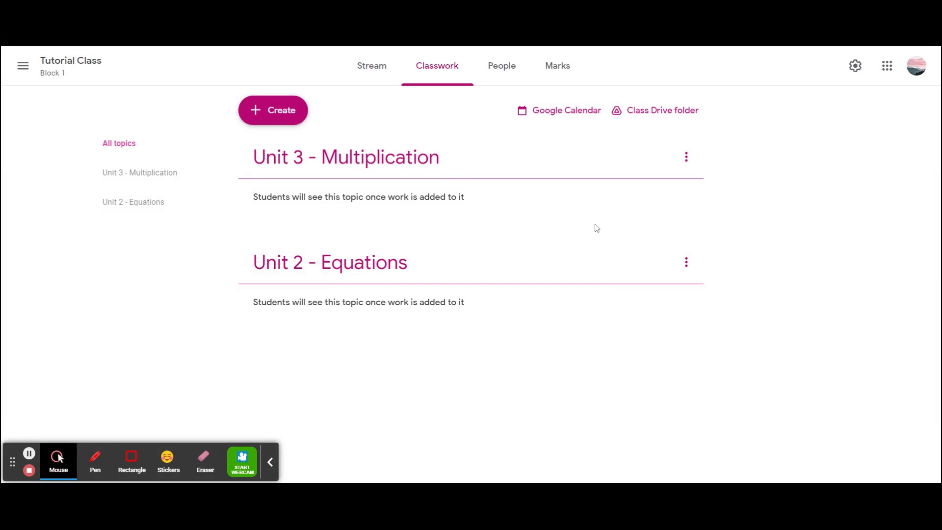
Step: Reorder the Classwork topics so that Unit 3 - Multiplication comes below Unit 2 - Equations
left_click(442, 152)
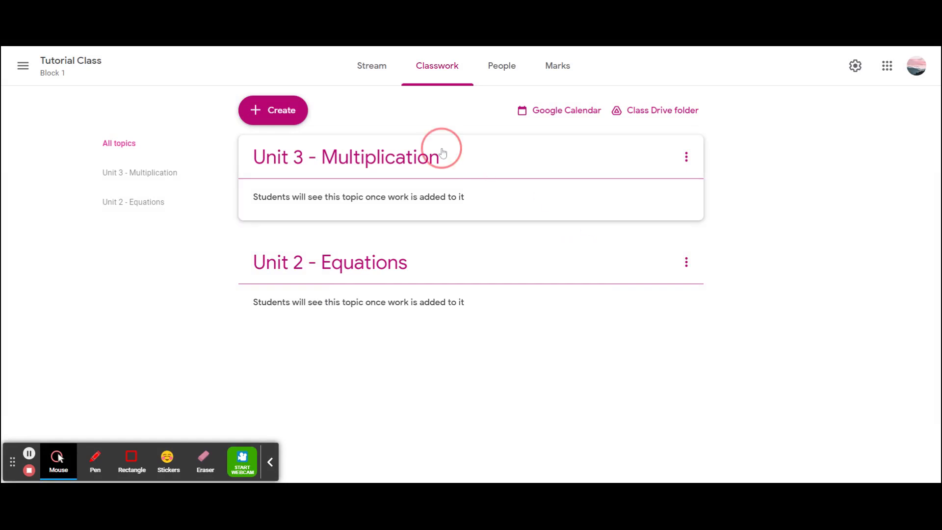
left_click_drag(440, 153, 475, 286)
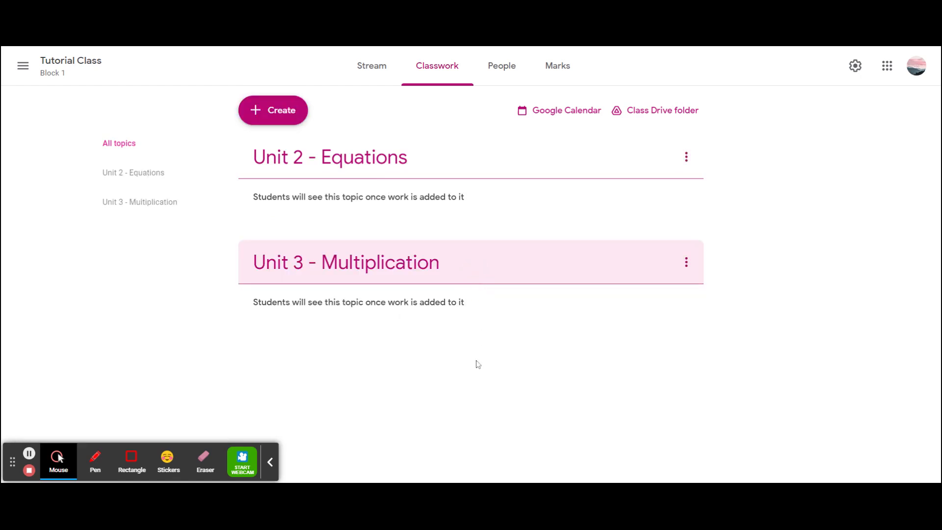
left_click(478, 382)
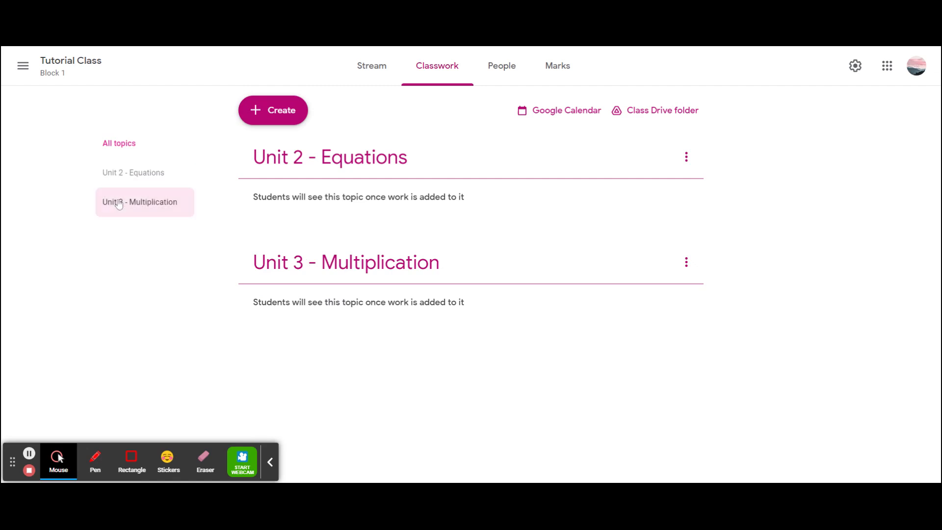
Step: Examine how to reuse a post from Tutorial Class, including the option to copy attachments, and close without reusing anything
left_click(270, 110)
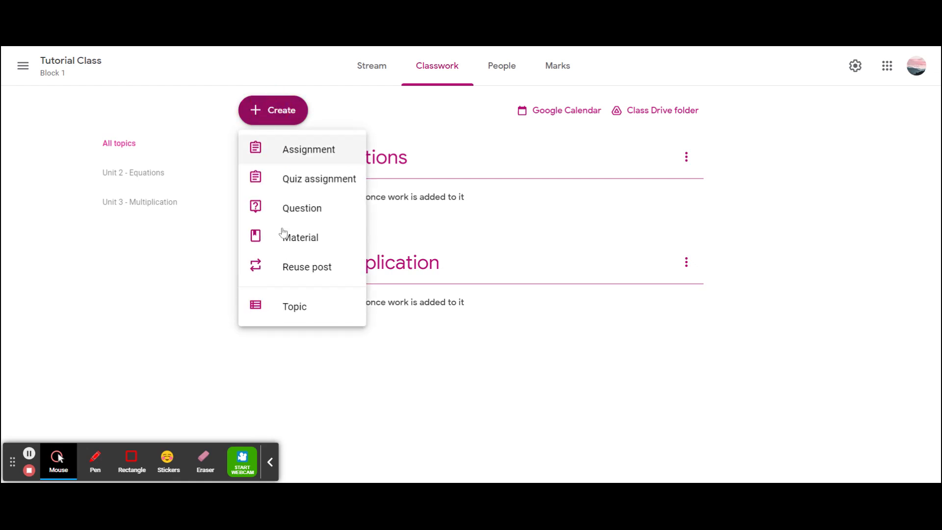
left_click(316, 267)
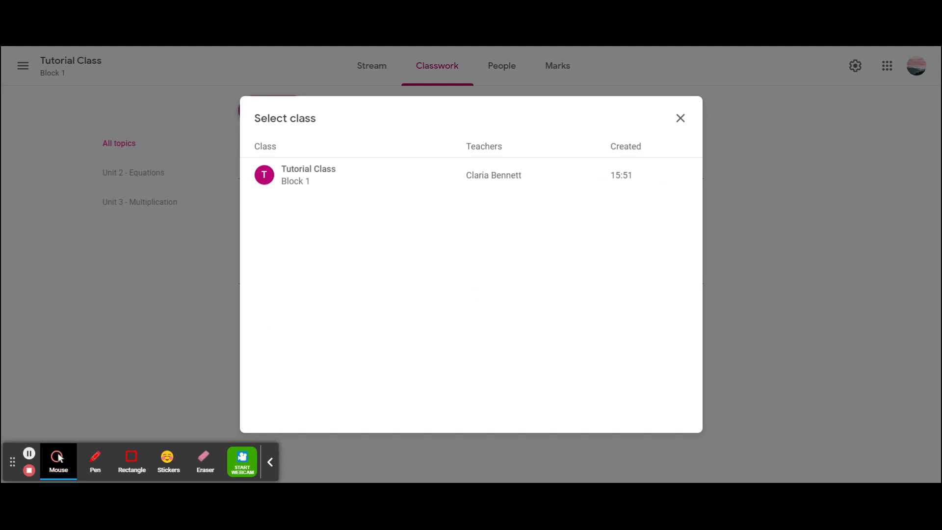
left_click(322, 183)
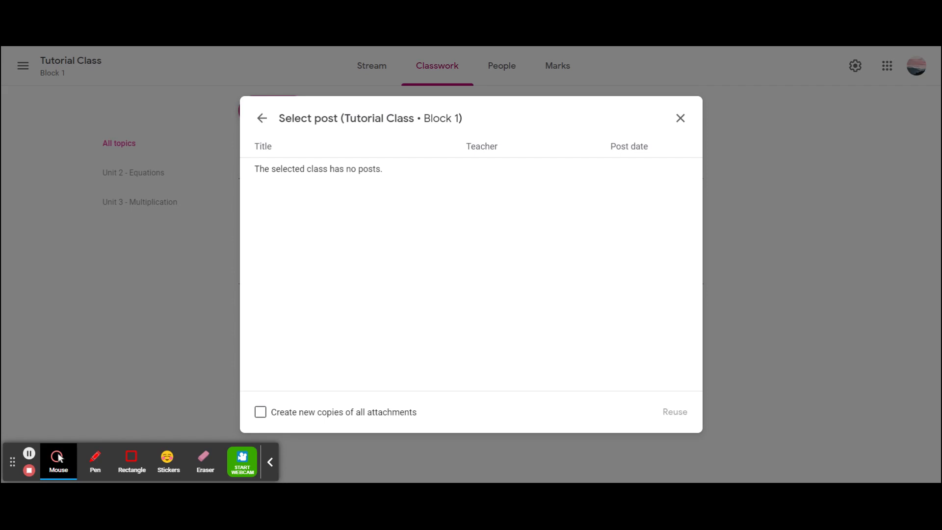
left_click(262, 118)
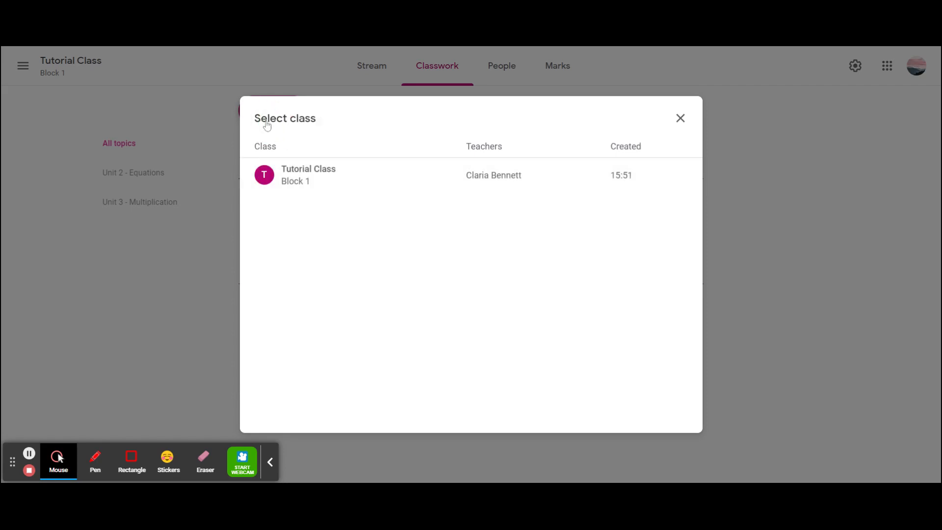
left_click(345, 185)
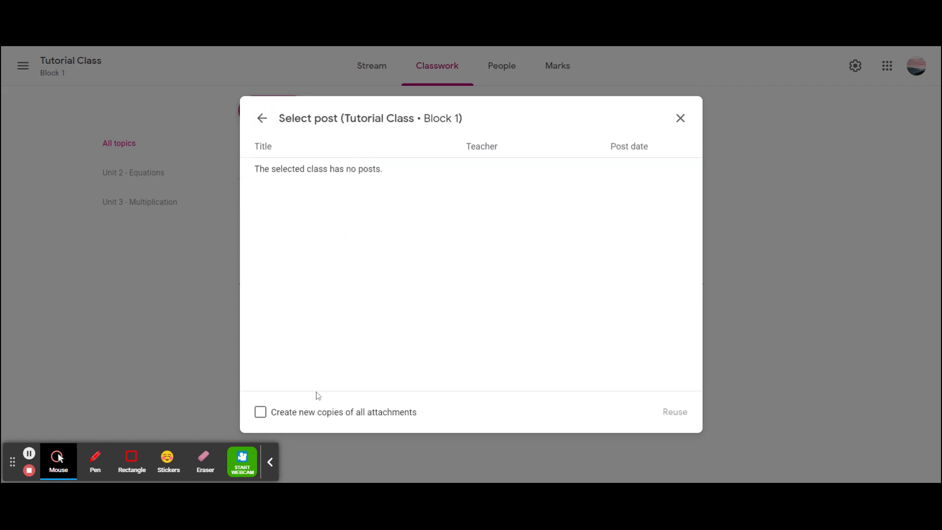
left_click(313, 416)
left_click(680, 120)
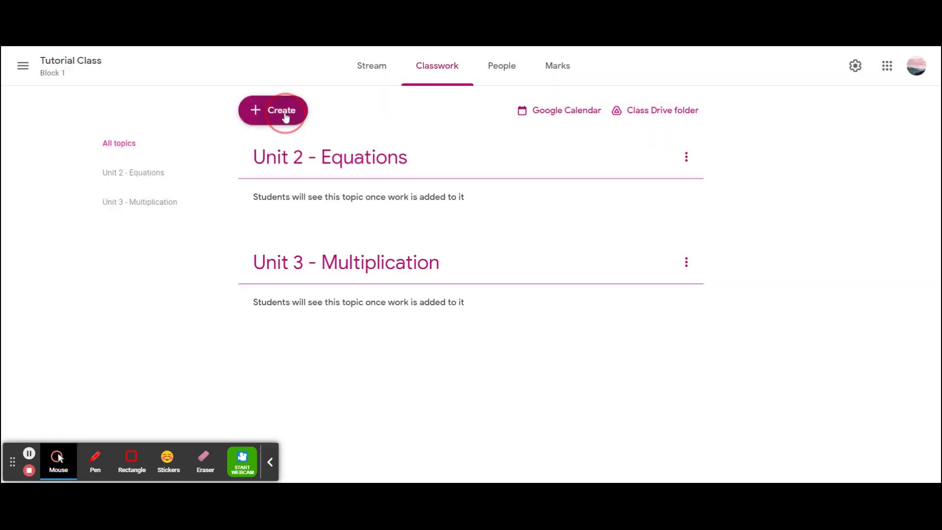
Step: Start a new assignment titled "Introduction Assignment", dismissing the tip about adding materials
left_click(268, 114)
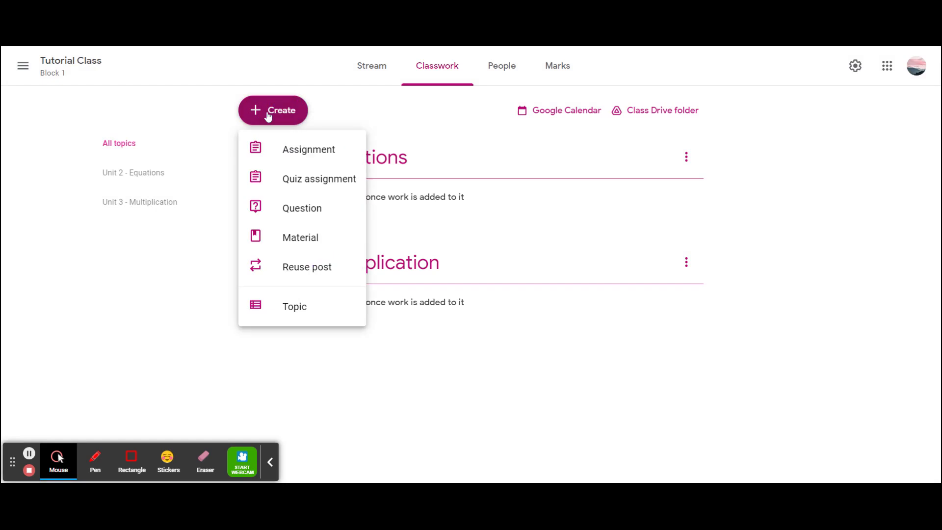
left_click(329, 150)
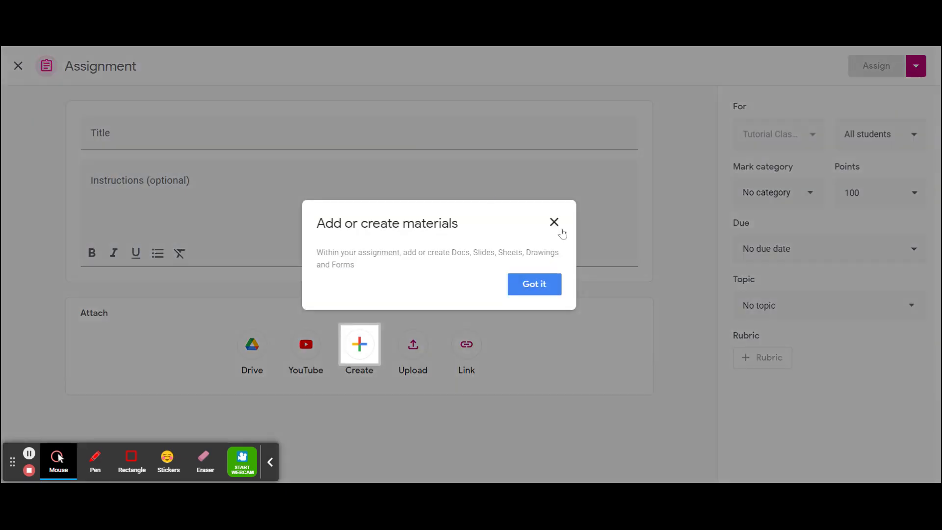
left_click(560, 229)
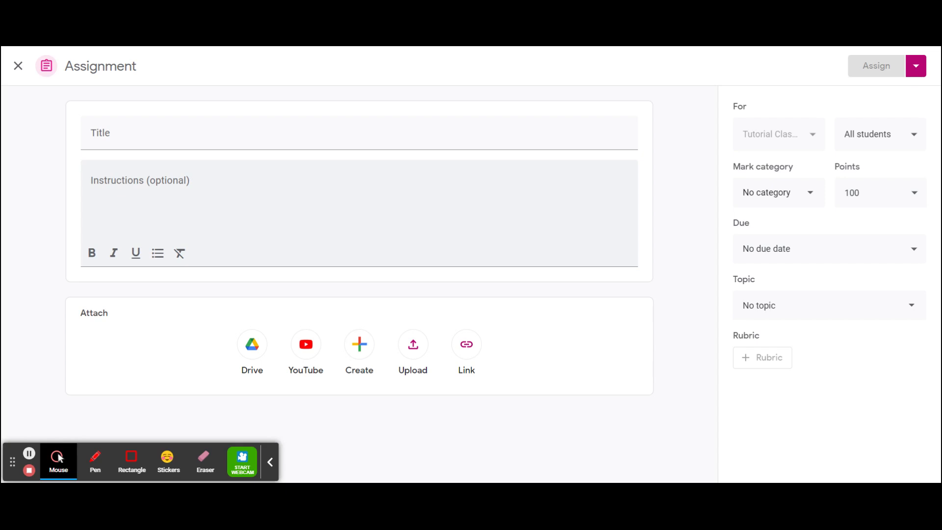
left_click(219, 135)
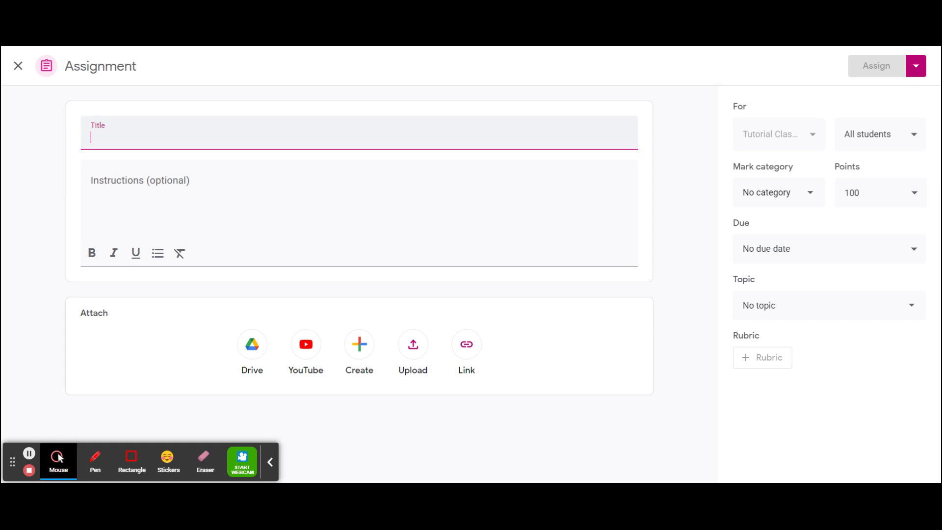
type("Introducti")
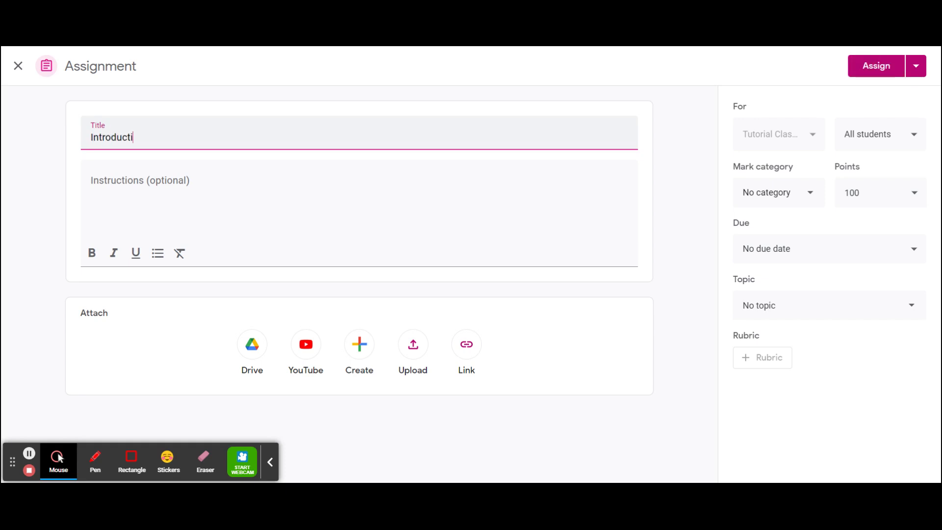
type("on Assignment")
left_click(84, 171)
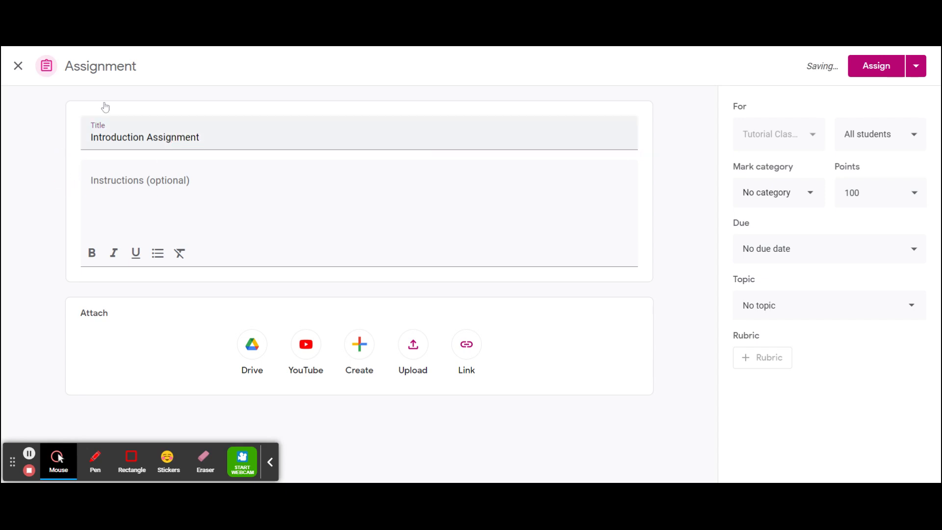
Step: Enter the assignment instructions "Complete question 1-6" and review the text formatting options without applying any
left_click(147, 178)
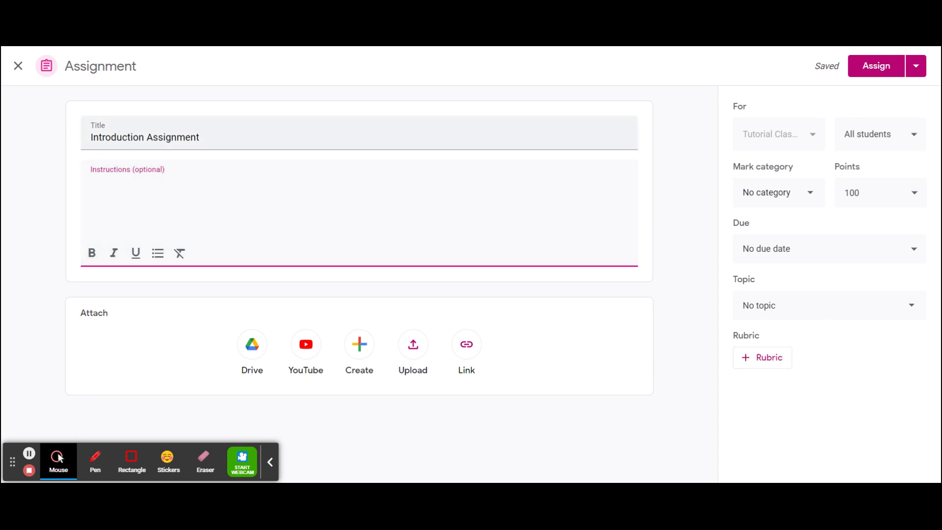
type("Complete question 1-6")
left_click(78, 216)
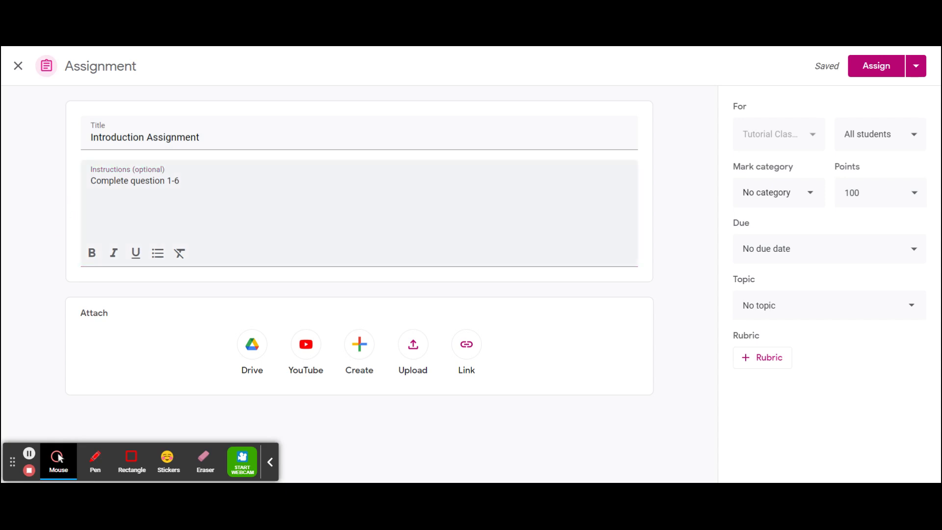
left_click_drag(195, 183, 25, 185)
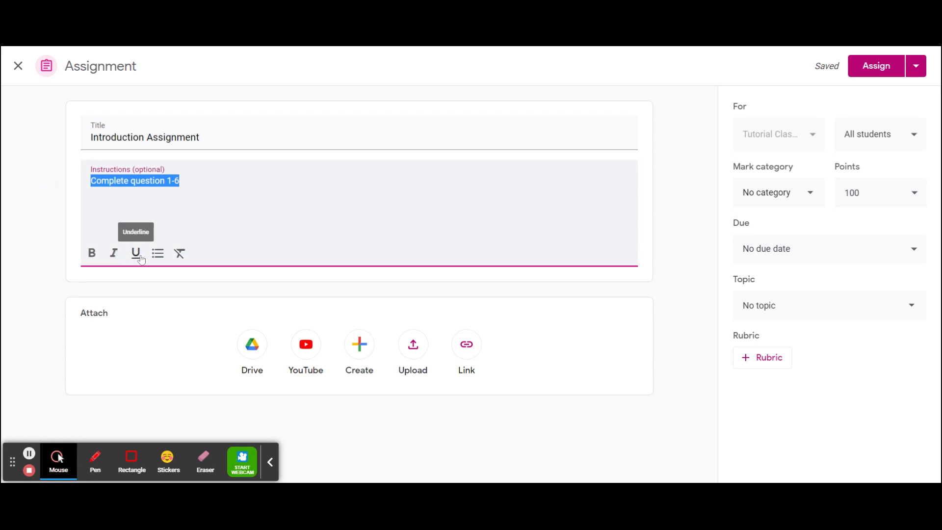
left_click(168, 293)
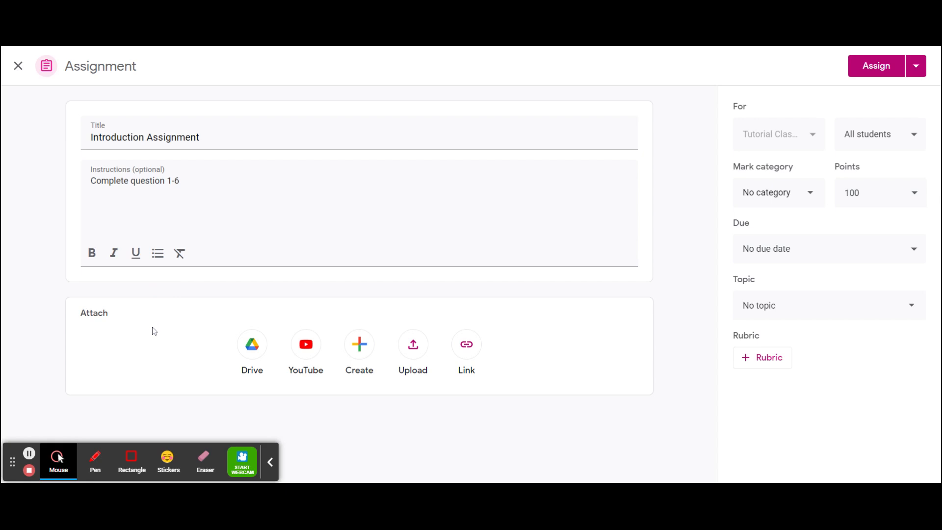
Step: Attach the Google Slides file "Blackboard · SlidesMania" from Drive to the assignment and dismiss the sharing settings tip
left_click(259, 349)
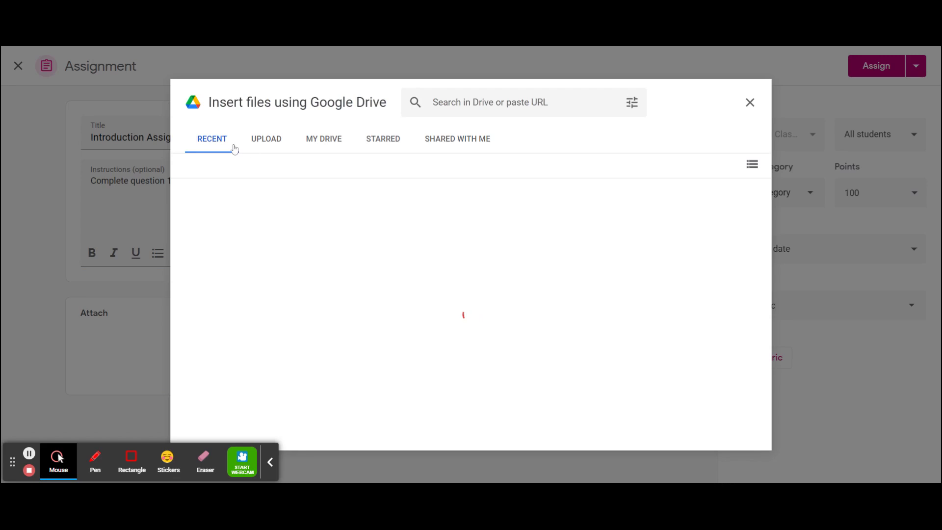
scroll(369, 254, "down", 1)
scroll(368, 252, "up", 1)
double_click(560, 408)
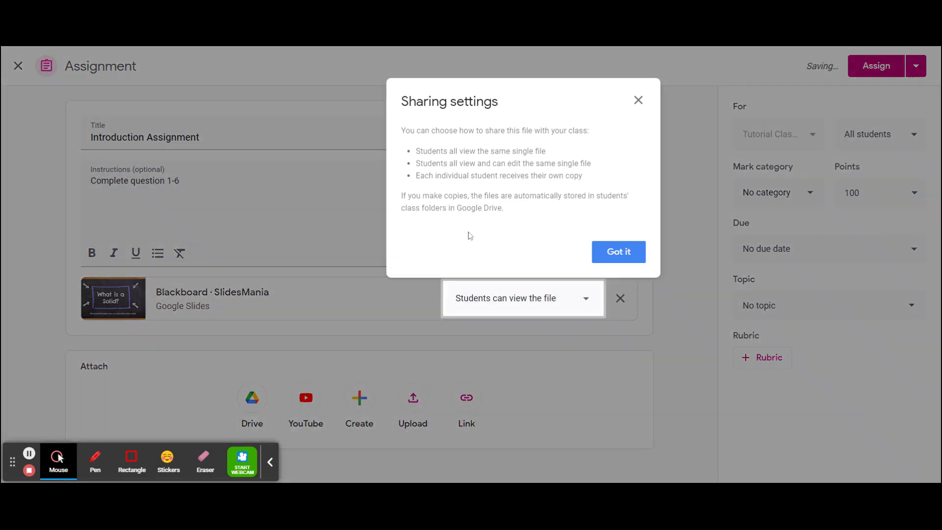
left_click(637, 101)
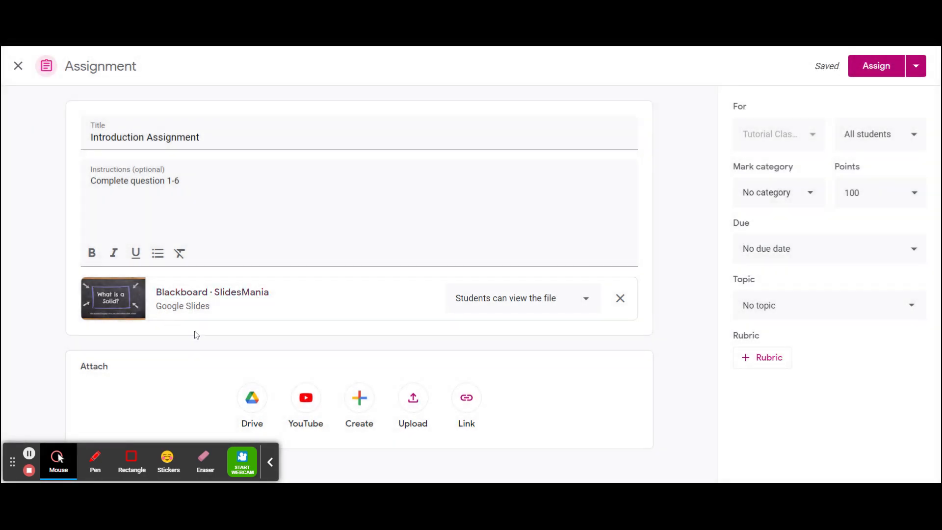
Step: Review the attached file's student sharing options and the Google file types that can be created, without choosing any
left_click(480, 299)
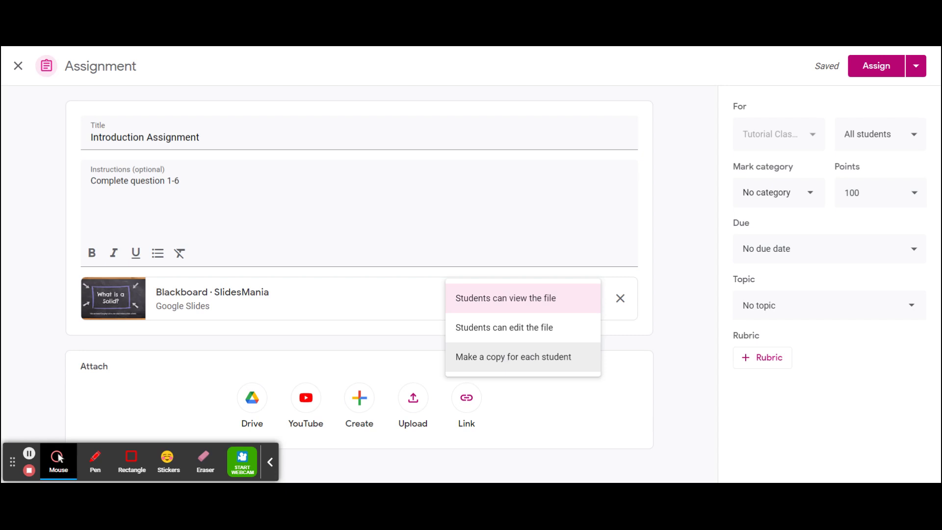
left_click(304, 349)
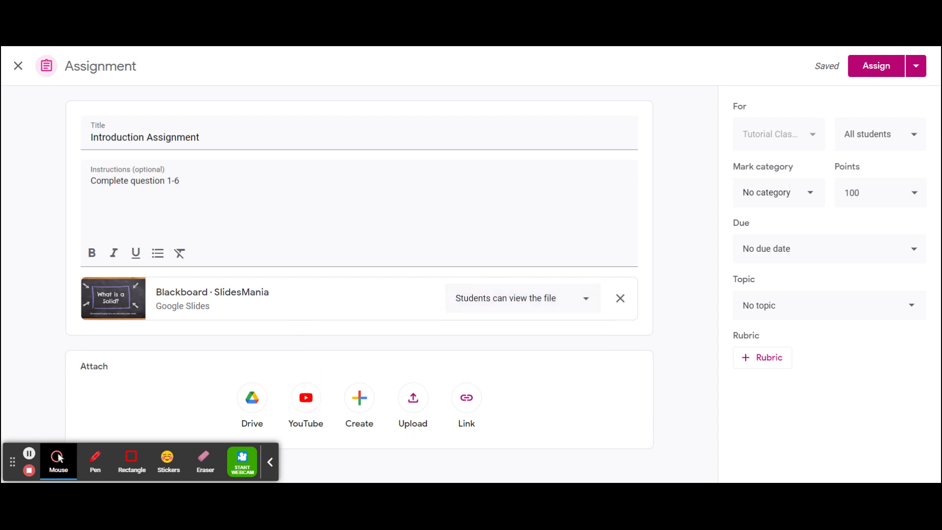
left_click(361, 402)
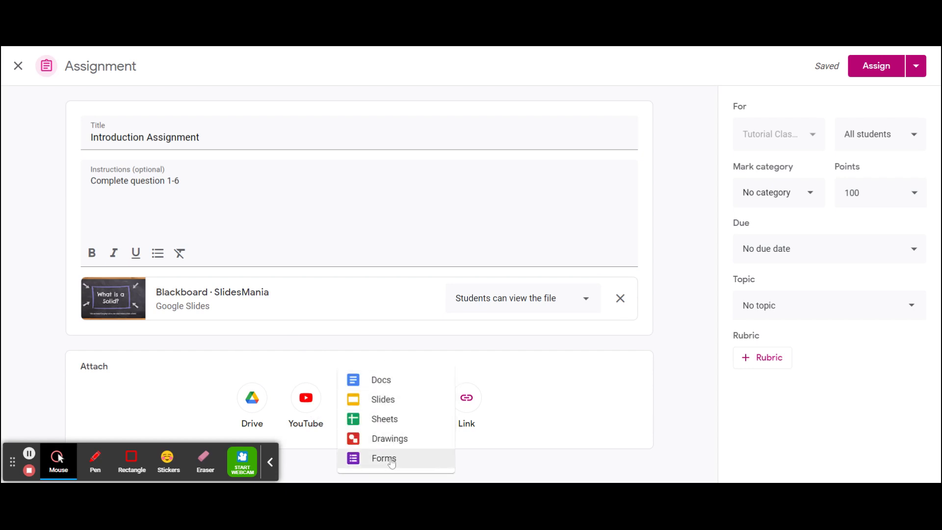
left_click(611, 410)
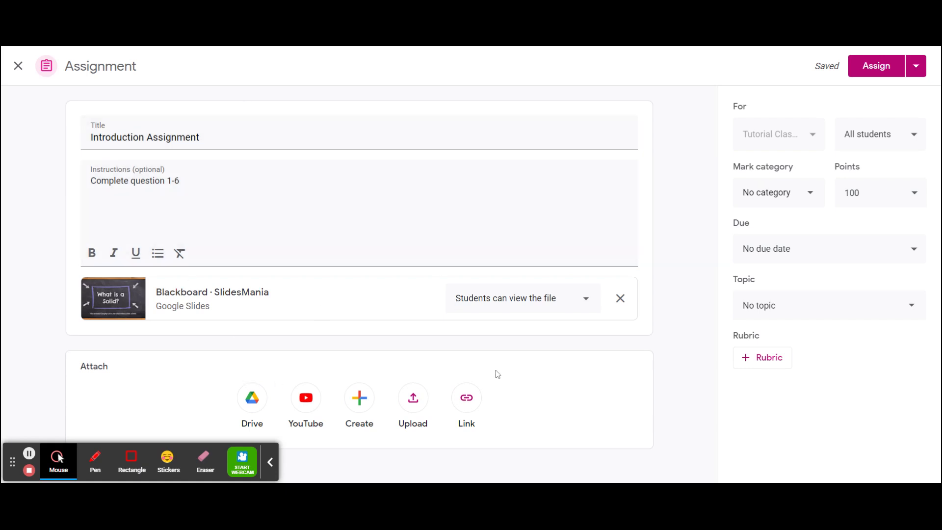
Step: Examine which class and students the assignment can be given to, keeping All students selected
left_click(837, 142)
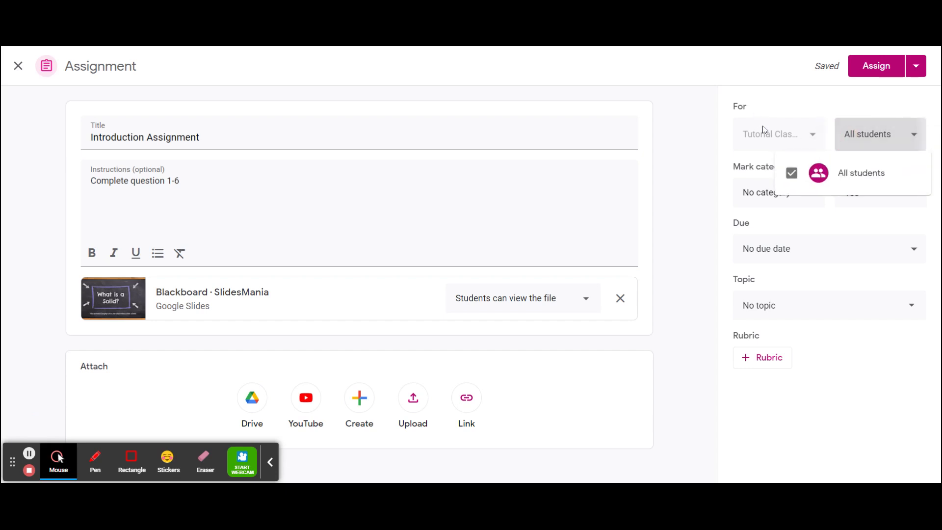
left_click(767, 131)
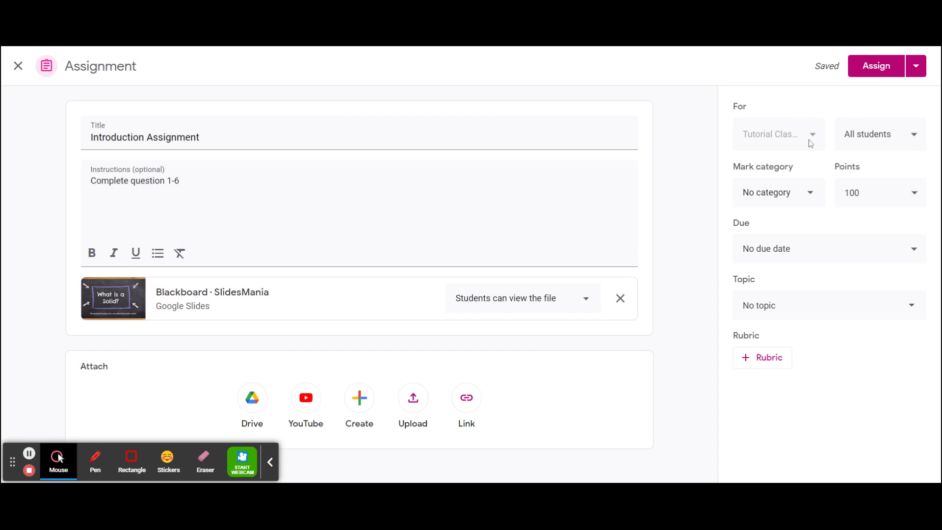
left_click(858, 149)
left_click(866, 149)
left_click(866, 149)
left_click(866, 148)
Step: Set the assignment's mark category to Review Assignments
left_click(810, 191)
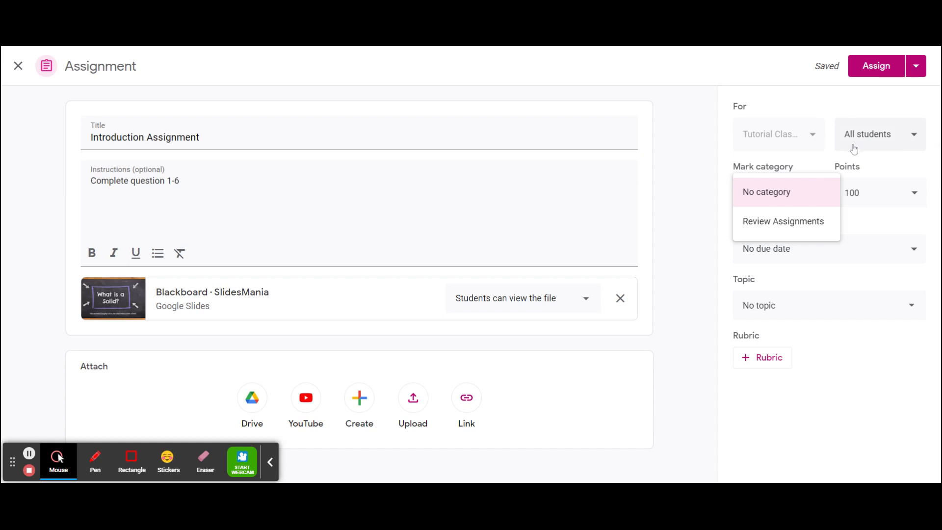
left_click(823, 170)
left_click(810, 188)
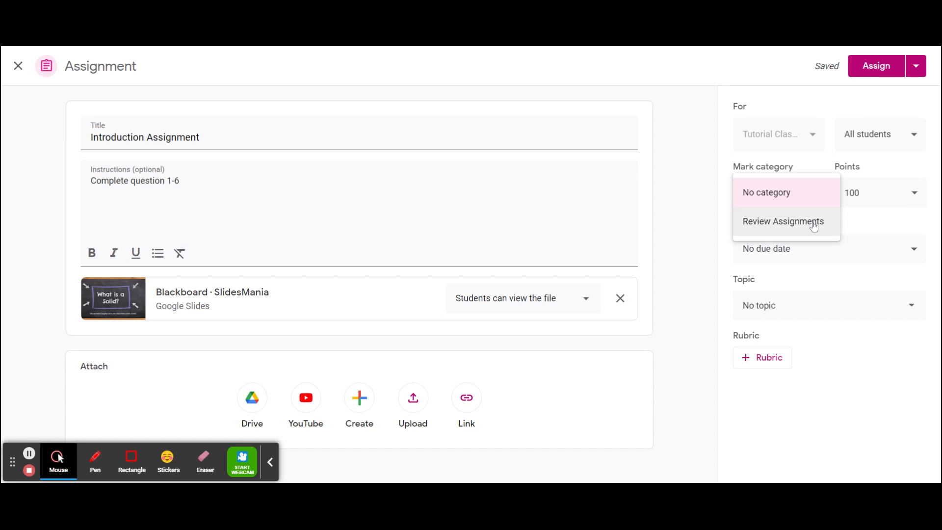
left_click(814, 225)
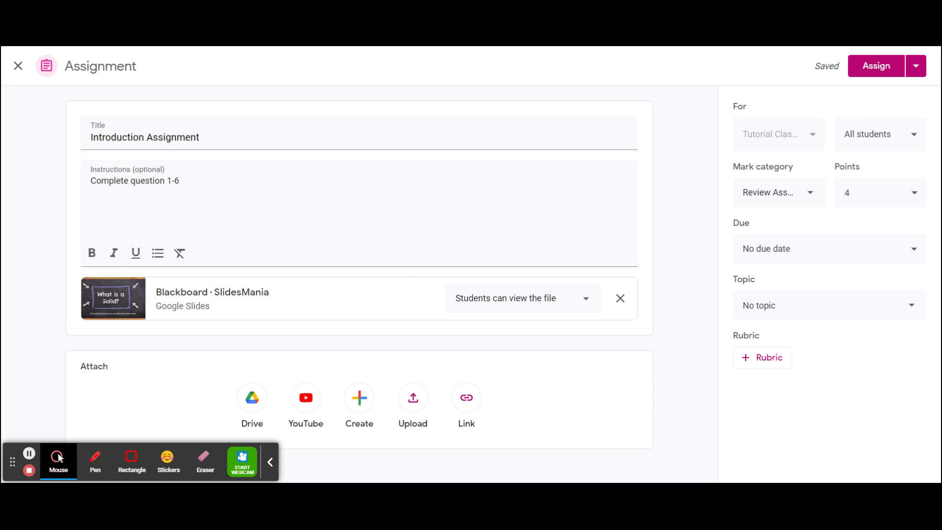
Step: Set the assignment's due date to 12 Mar 2023 and its due time to 15:30
left_click(854, 256)
left_click(852, 295)
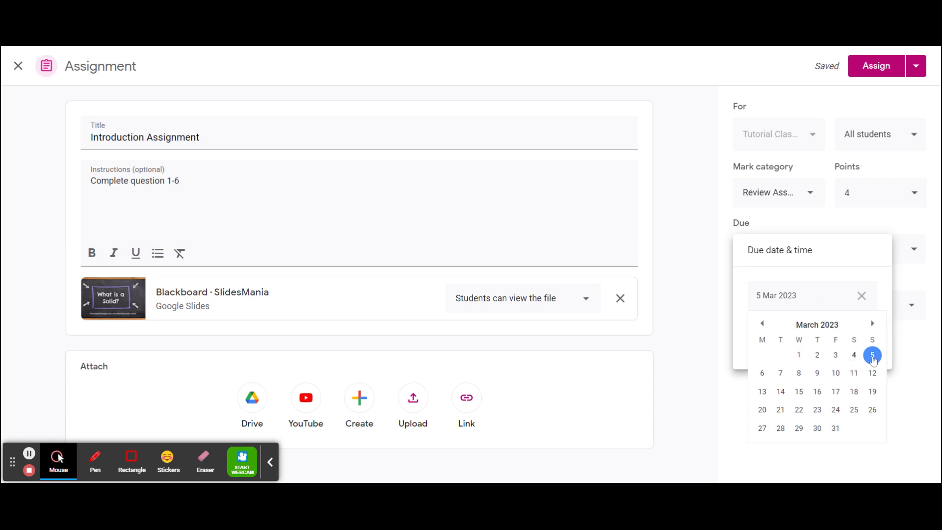
left_click(875, 376)
left_click(807, 344)
left_click(786, 343)
left_click_drag(790, 340, 715, 336)
type("3:30")
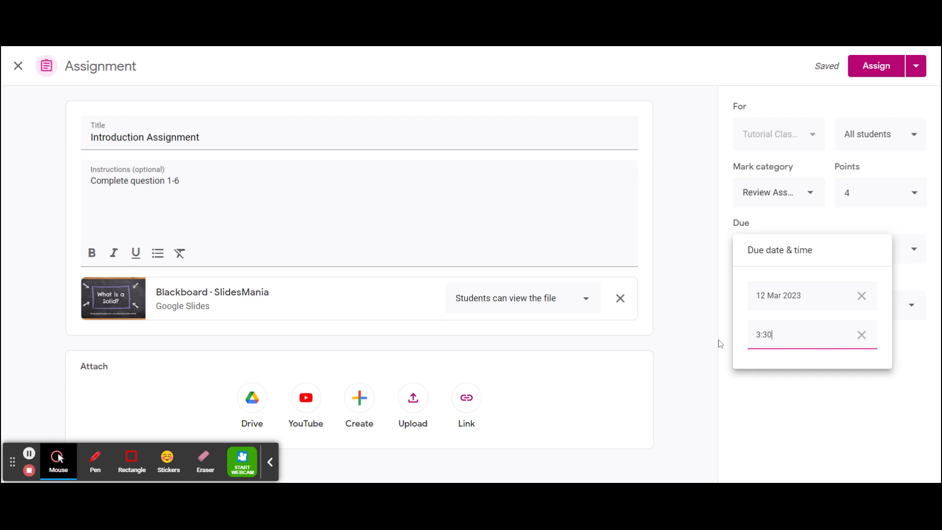
left_click(756, 316)
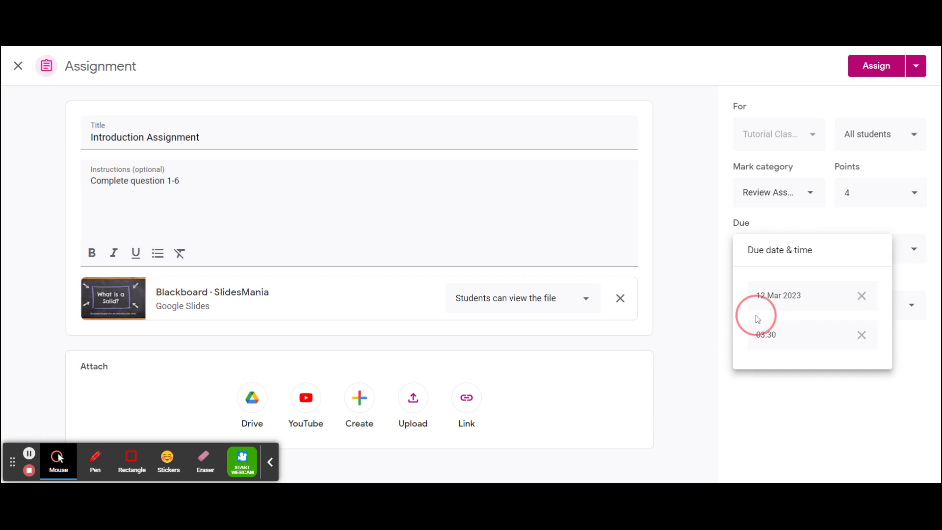
left_click(784, 336)
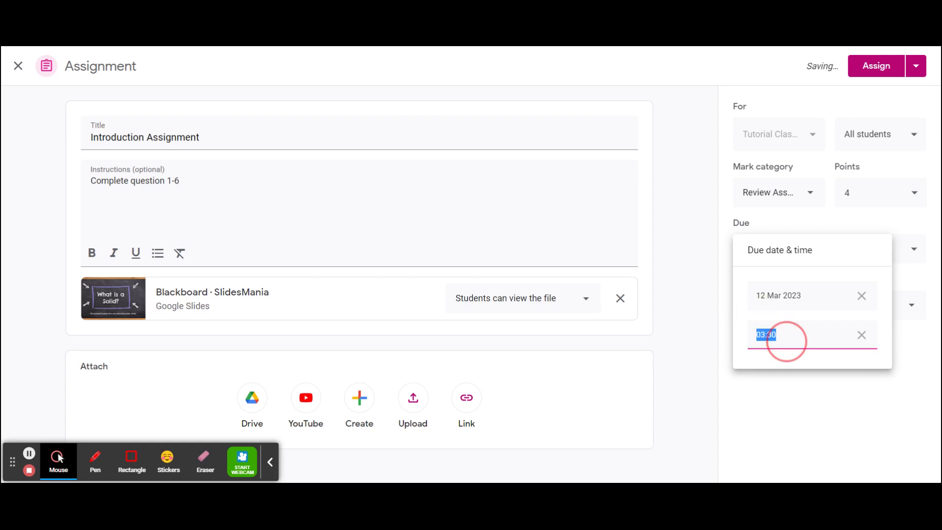
type("15")
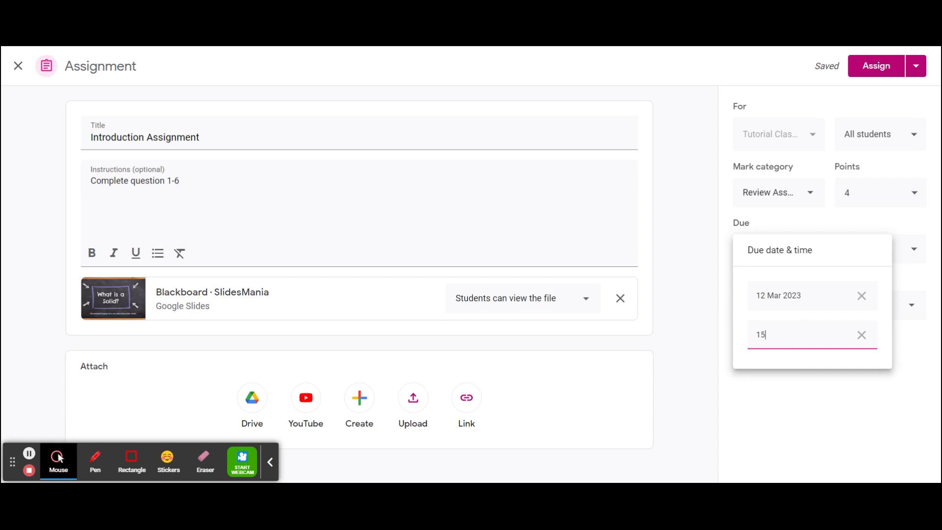
type(":30")
left_click(762, 358)
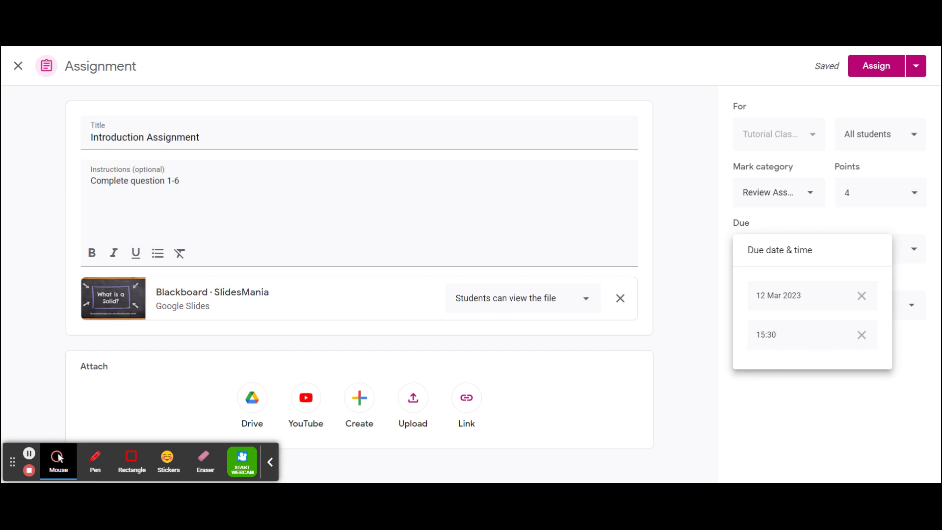
left_click(819, 400)
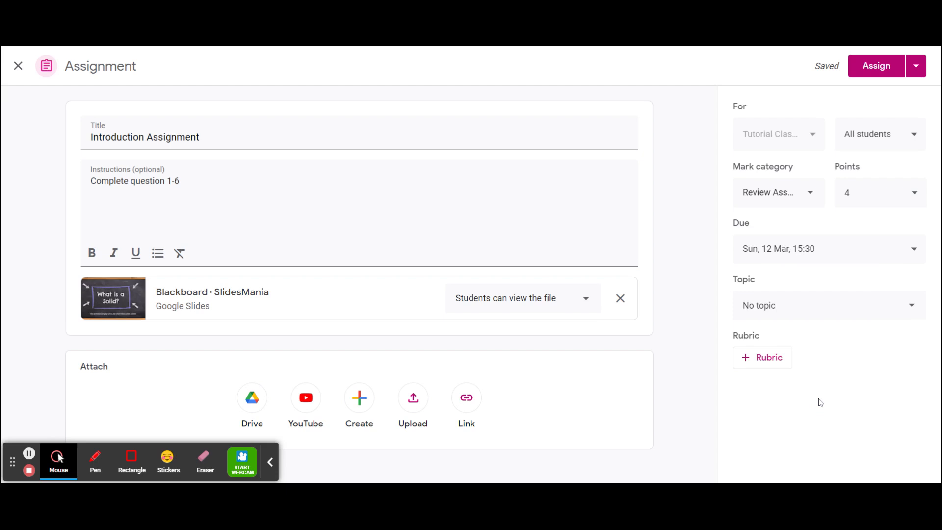
Step: Put the assignment under the topic Unit 2 - Equations and review the ways to add a rubric without choosing one
left_click(848, 315)
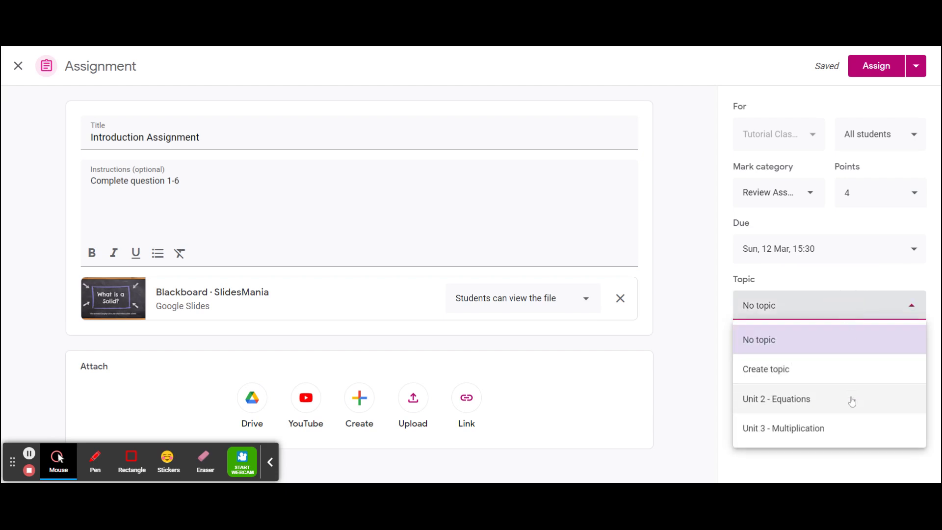
left_click(852, 401)
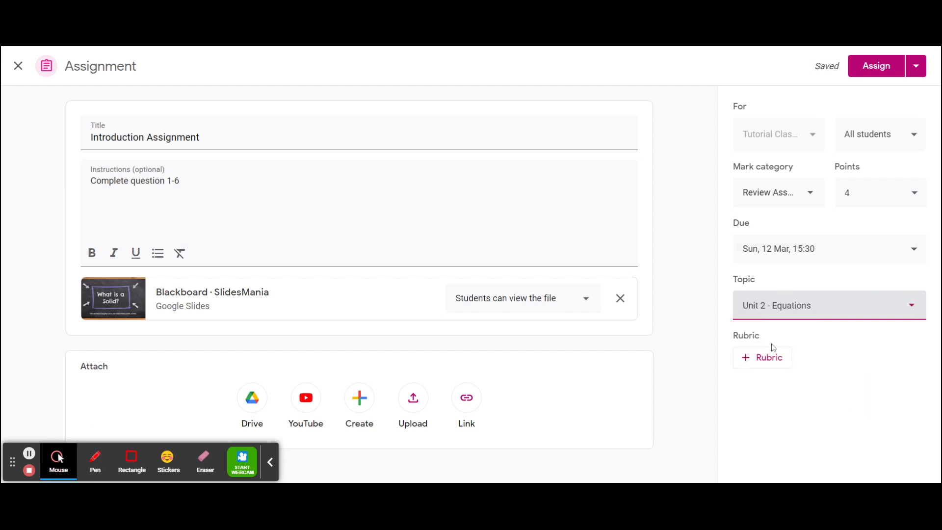
left_click(770, 362)
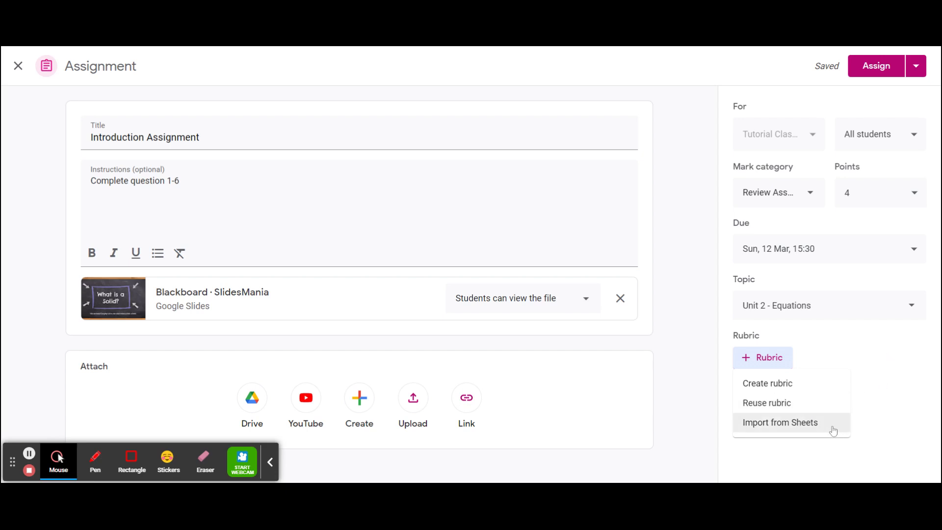
left_click(901, 367)
Step: Schedule the assignment to be posted on 6 Mar 2023 at 08:00
left_click(918, 73)
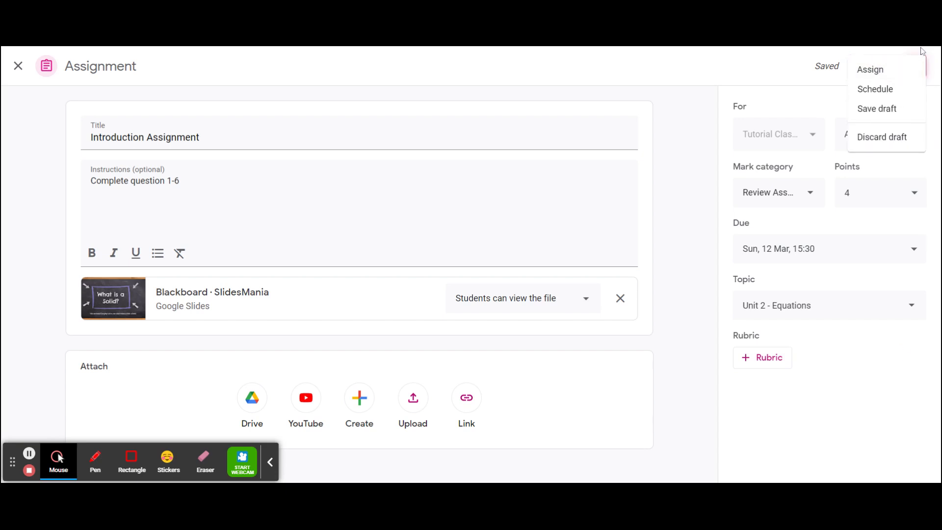
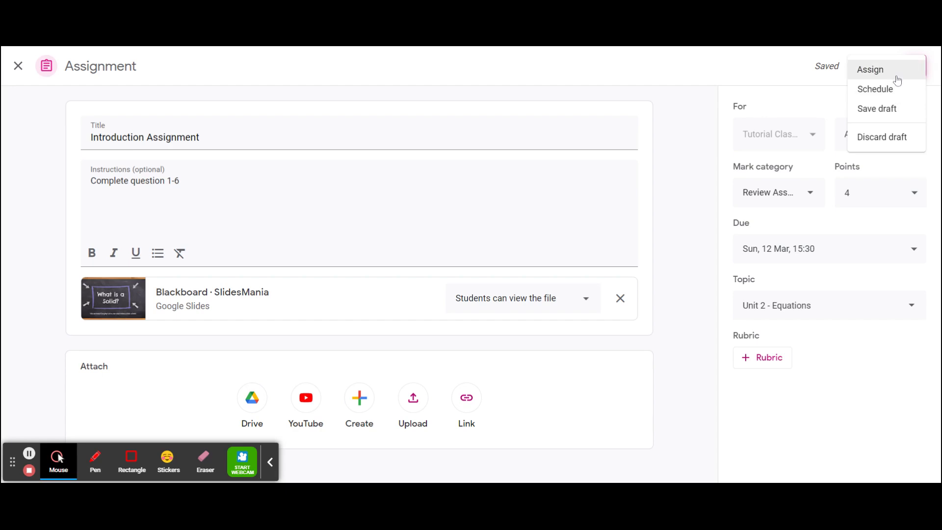
left_click(895, 90)
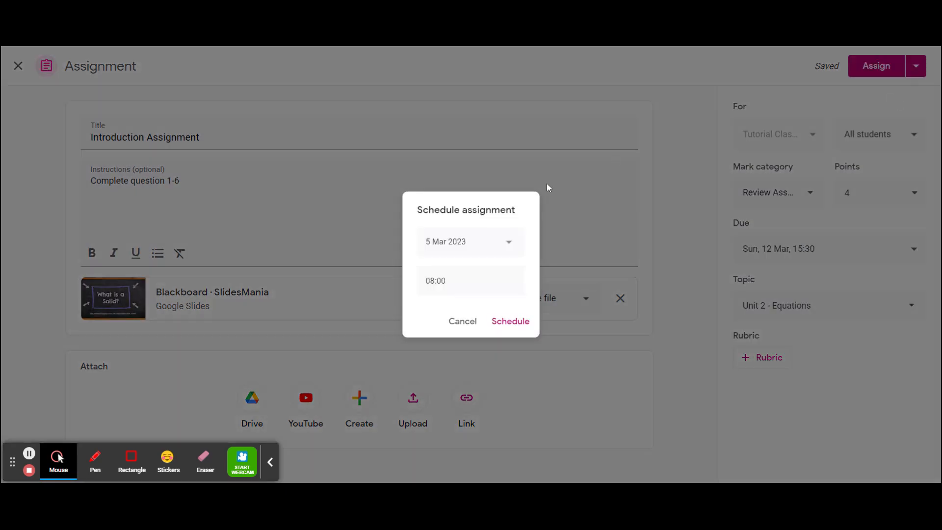
left_click(507, 243)
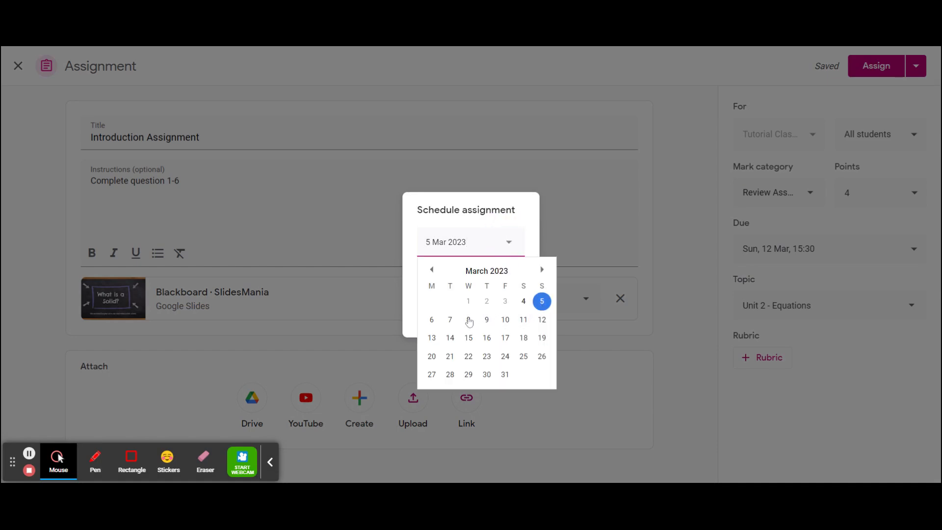
left_click(431, 320)
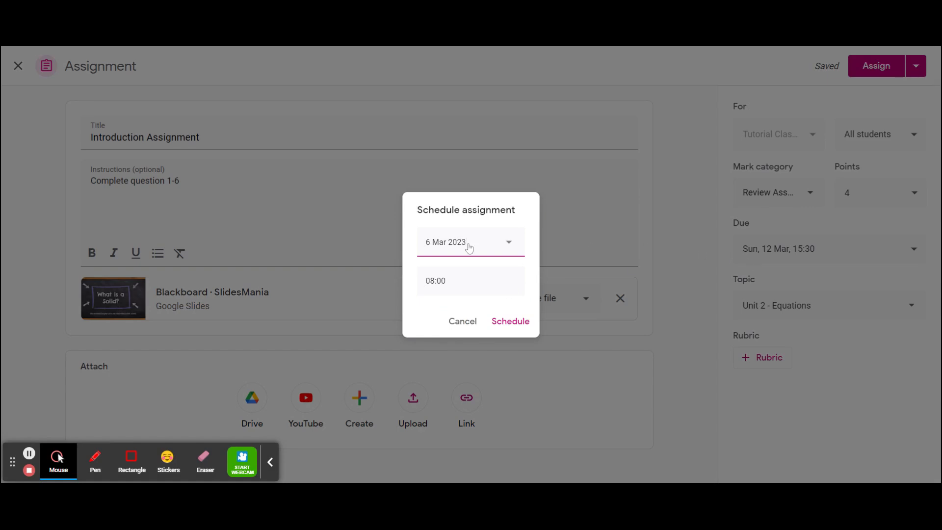
left_click(458, 274)
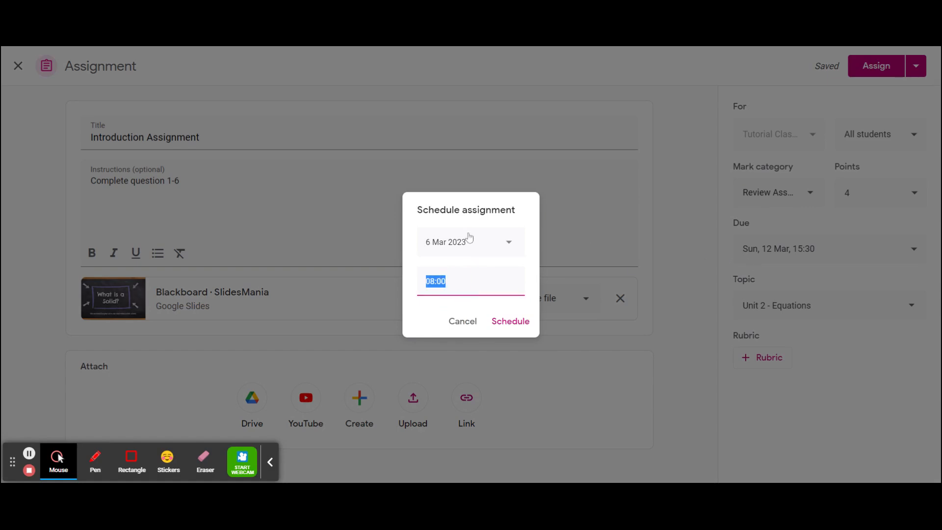
left_click(471, 264)
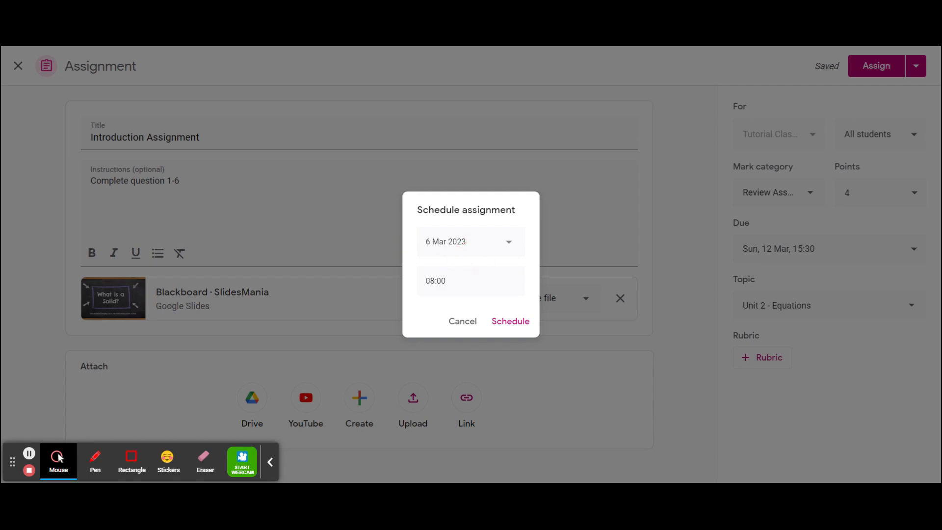
left_click(500, 328)
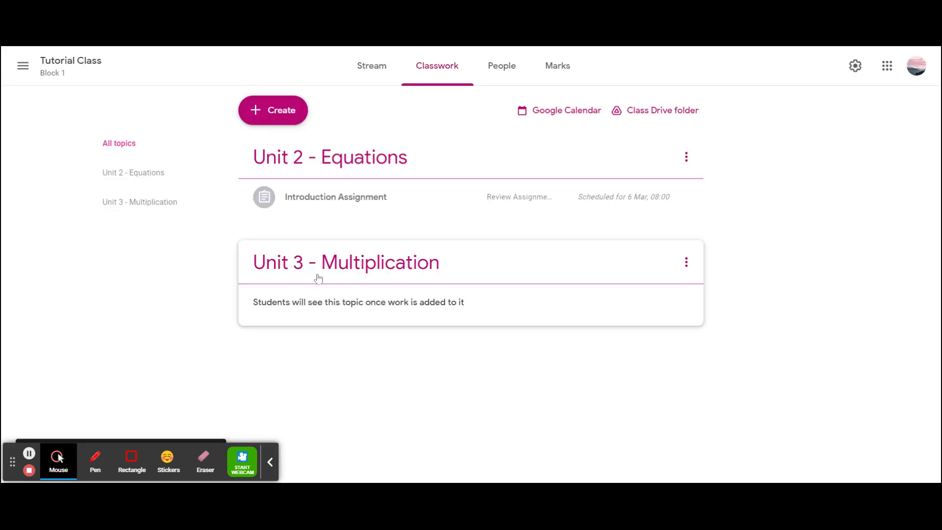
Step: Review the details of the scheduled Introduction Assignment under Unit 2 - Equations and collapse it again
left_click(350, 199)
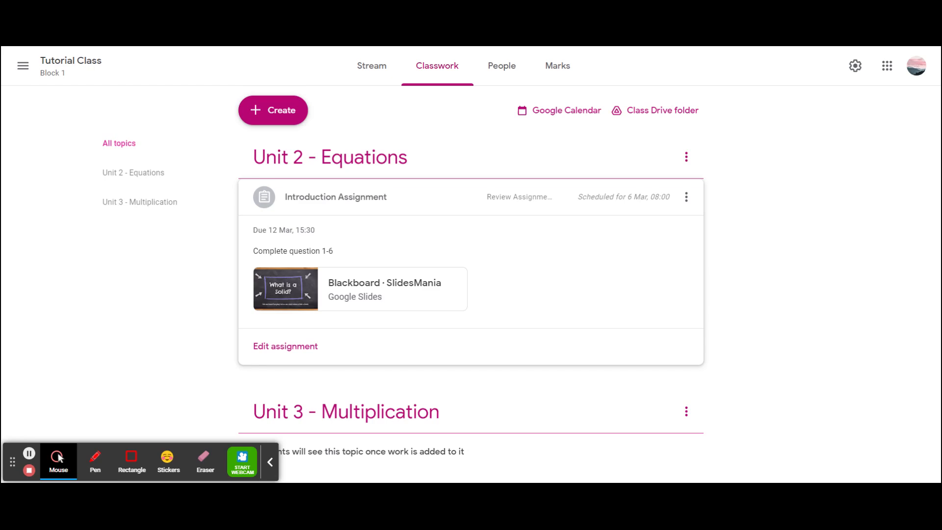
left_click(312, 205)
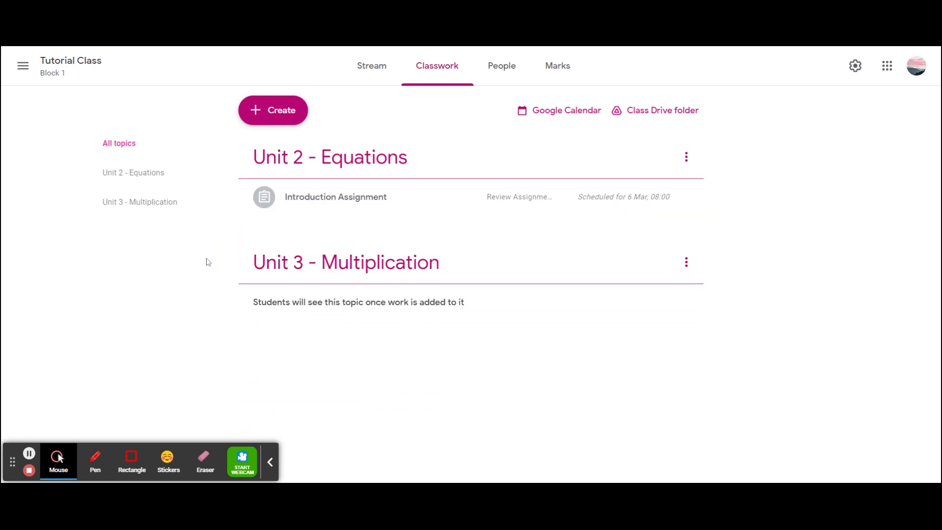
left_click(351, 203)
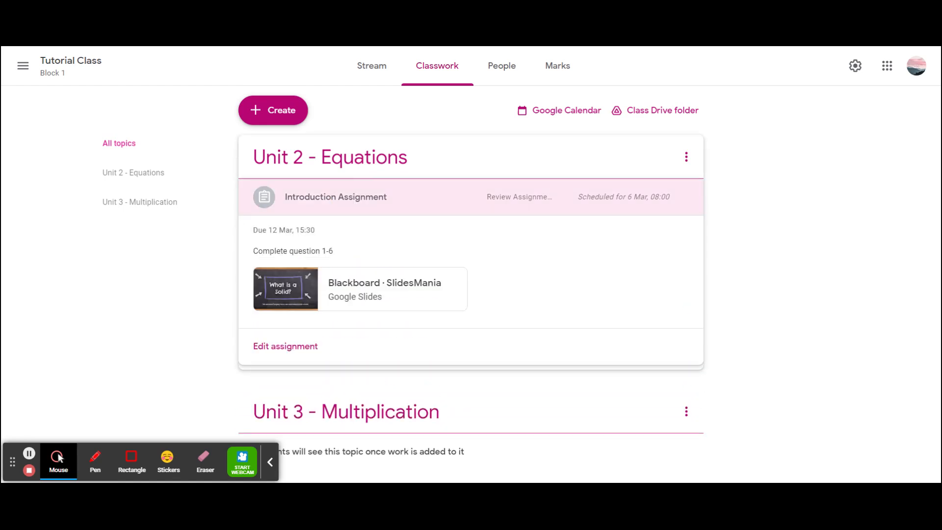
left_click(370, 192)
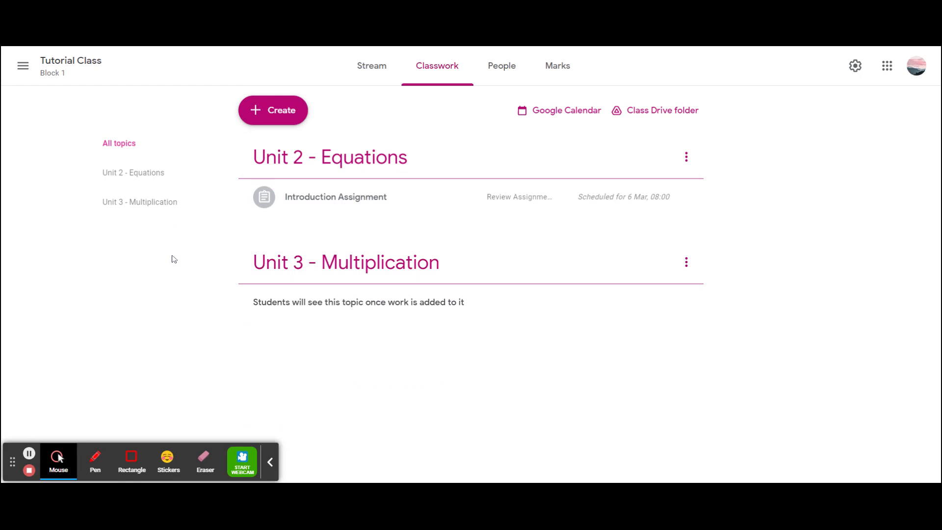
Step: Examine a new quiz assignment form with its attached Blank Quiz and close it without filling anything in
left_click(281, 122)
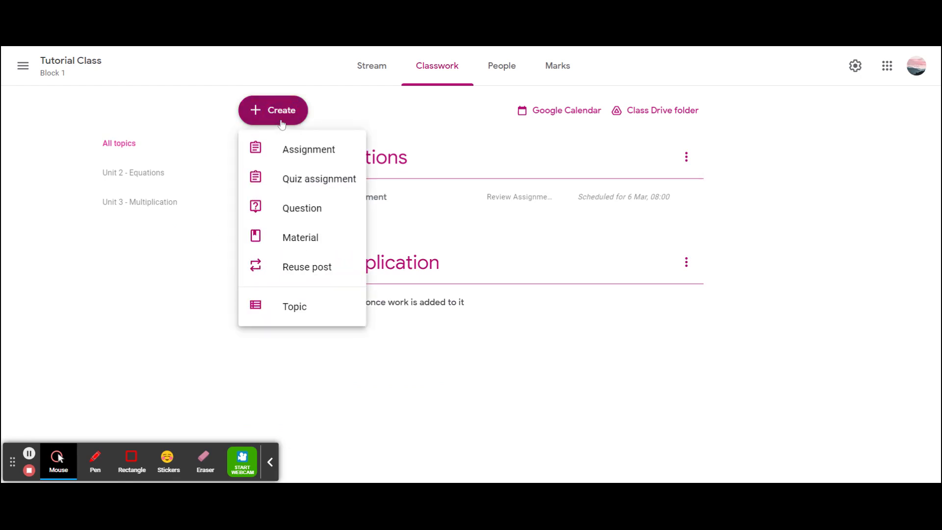
left_click(301, 180)
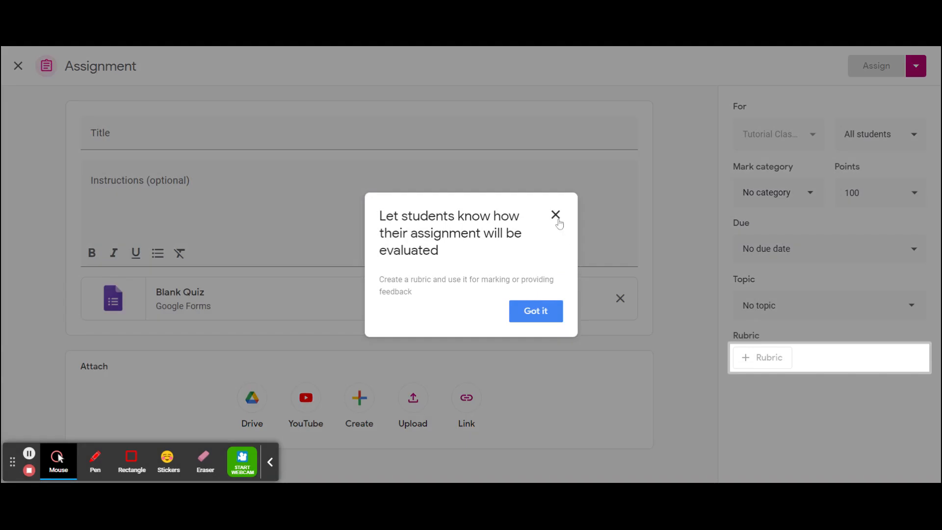
left_click(555, 216)
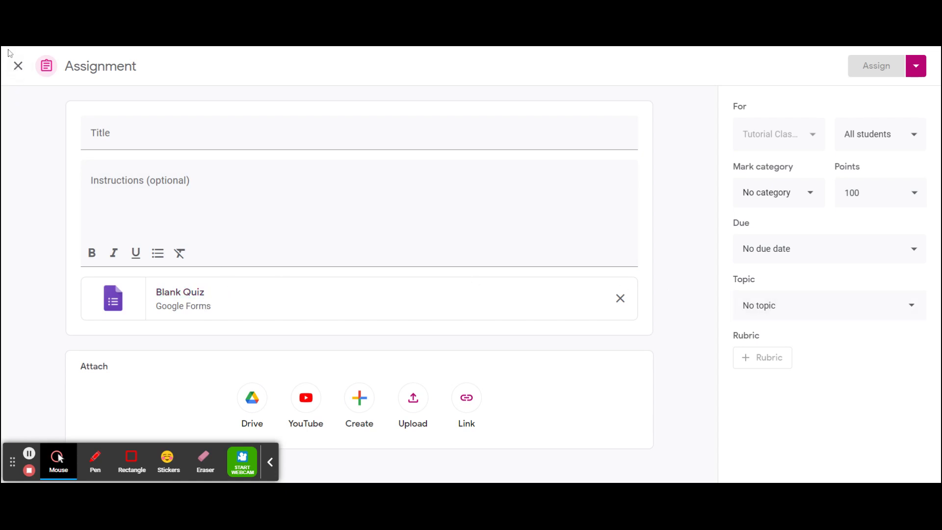
left_click(19, 65)
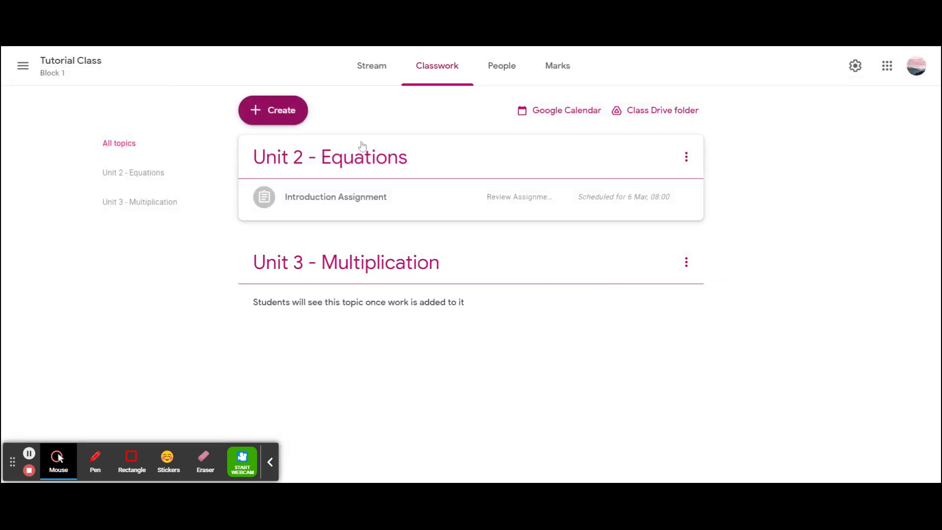
Step: Start a new question under the topic Unit 3 - Multiplication and stop students from replying to each other
left_click(280, 123)
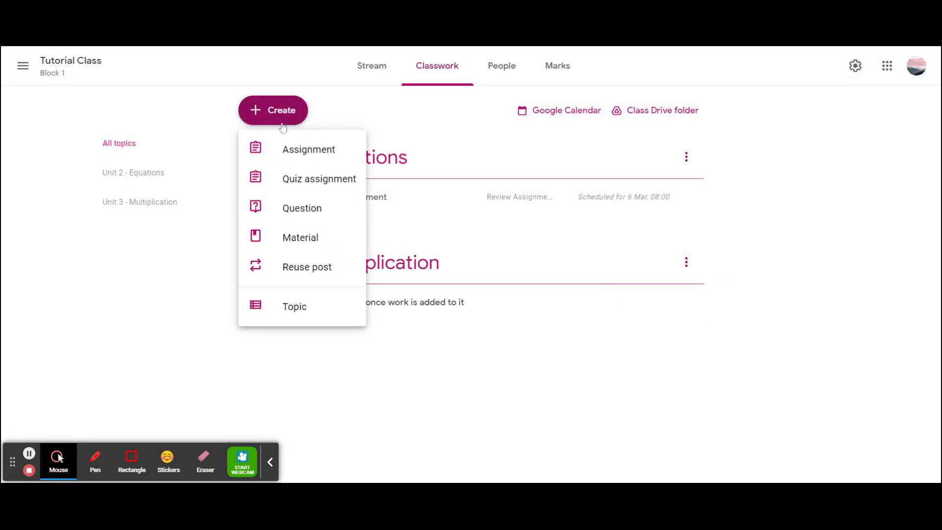
left_click(307, 210)
left_click(620, 391)
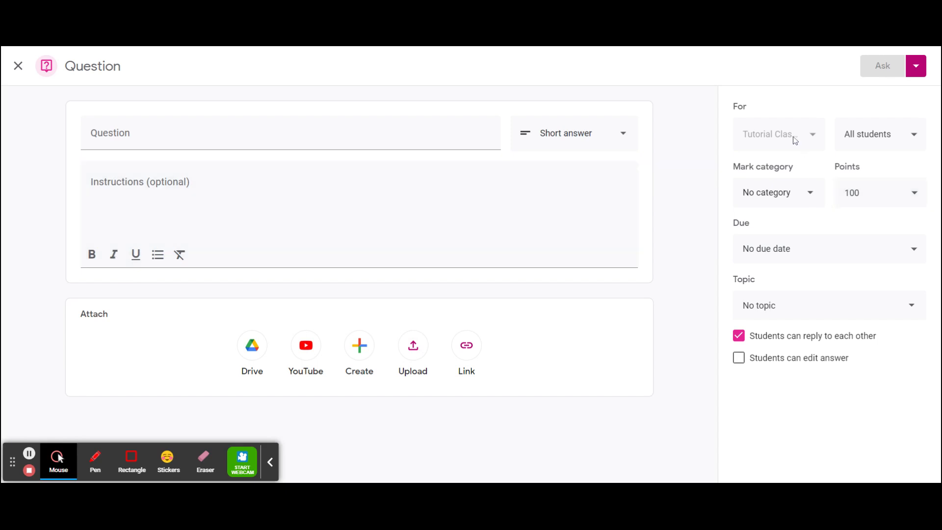
left_click(808, 318)
left_click(790, 430)
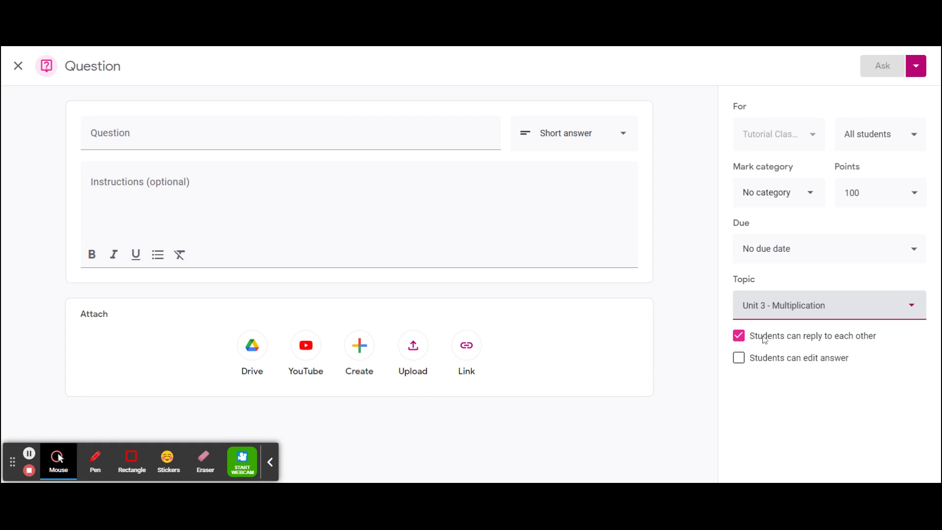
left_click(739, 336)
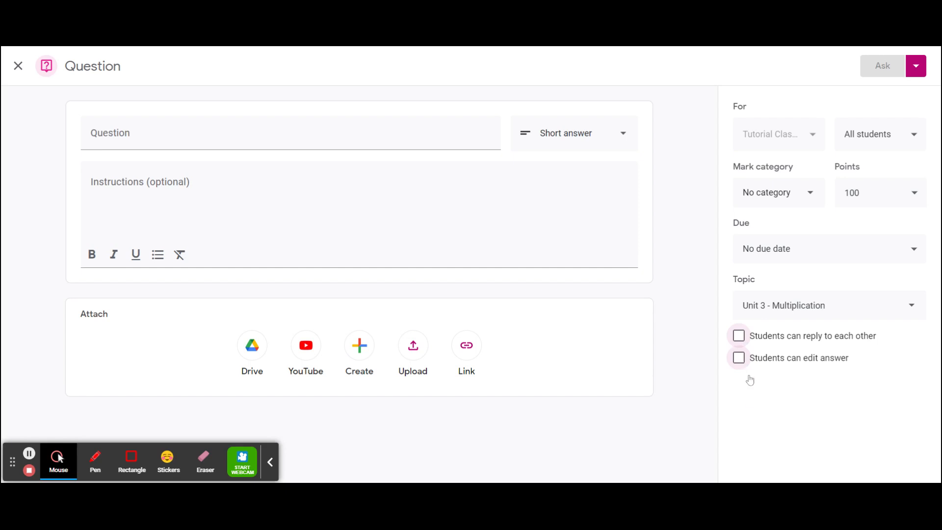
Step: Set the mark category to Review Assignments and enter "What is an Equation?" as the question text
left_click(791, 206)
left_click(794, 225)
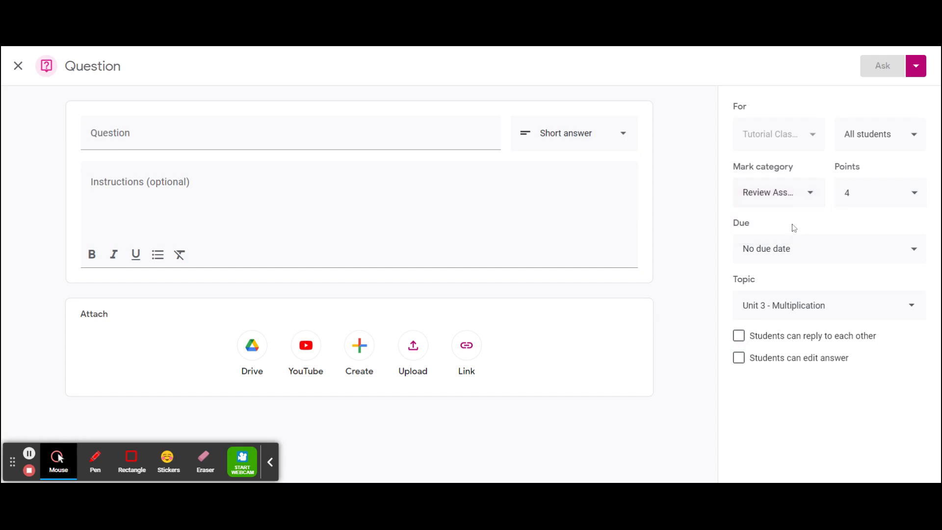
left_click(597, 133)
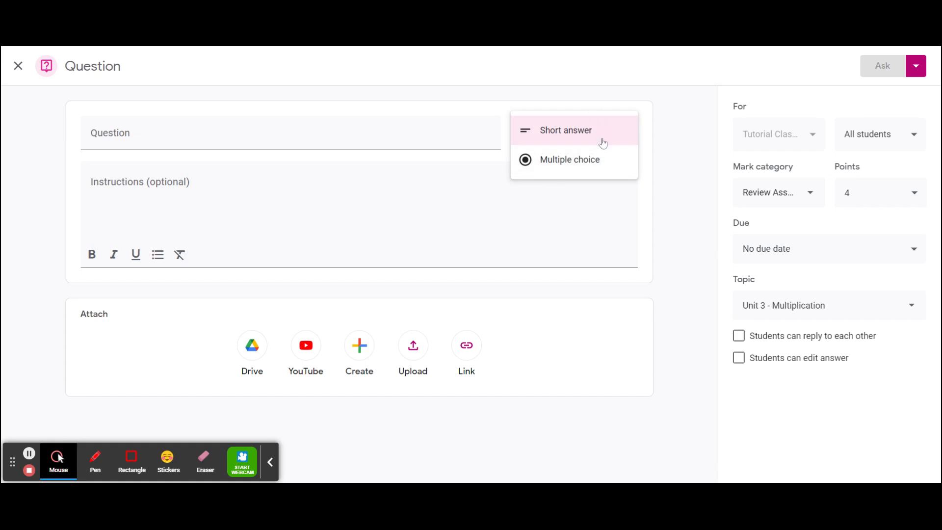
left_click(566, 129)
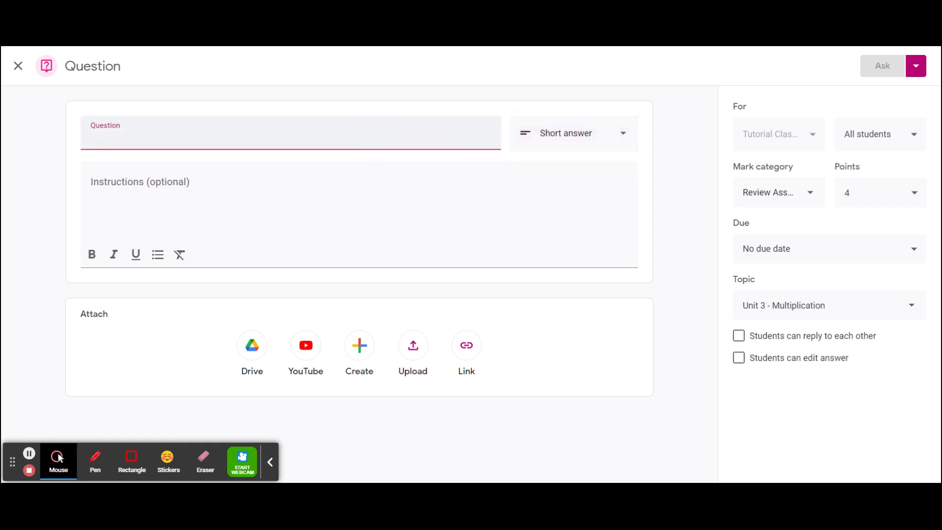
type("What is an Equation?")
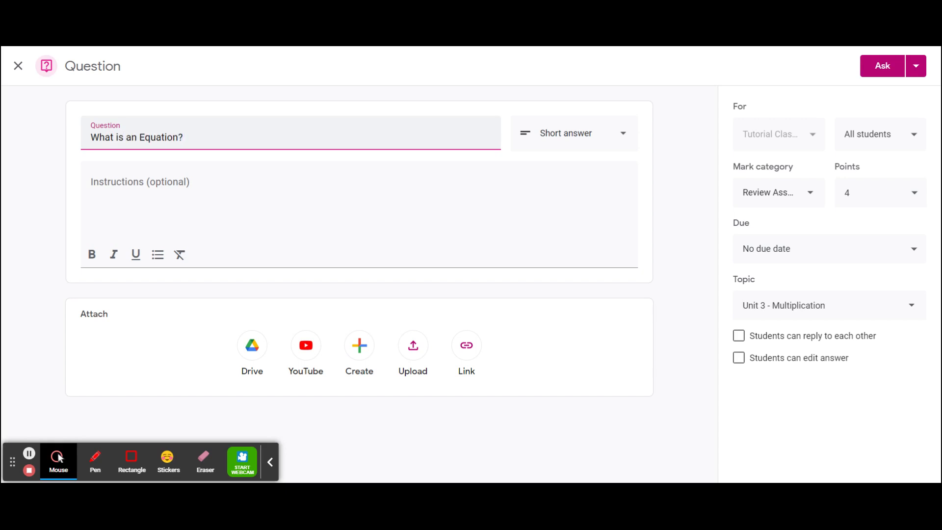
Step: Make the question multiple choice with "An Expression" as its first answer option
left_click(569, 140)
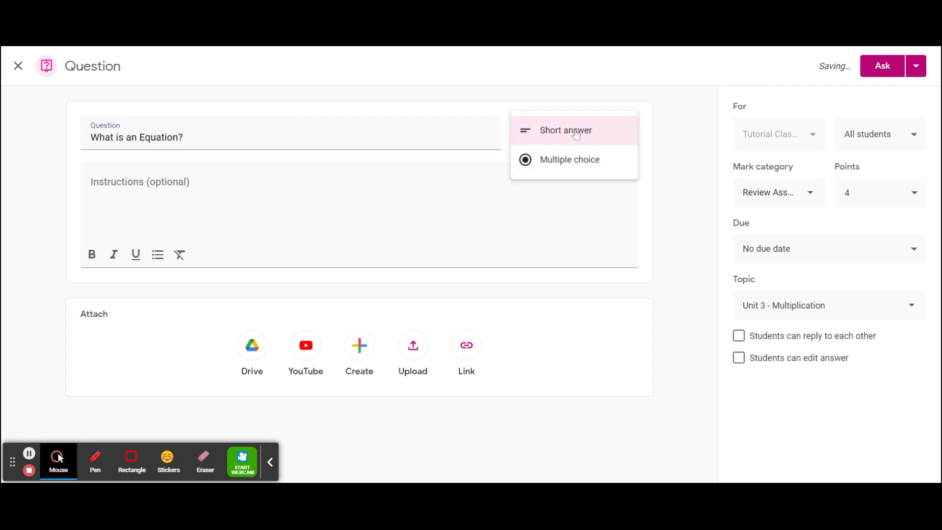
left_click(580, 159)
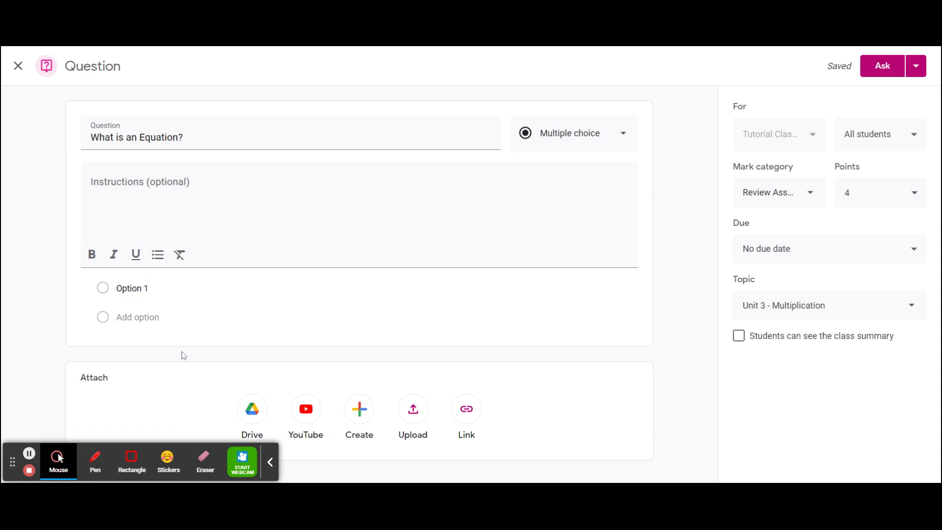
left_click(579, 149)
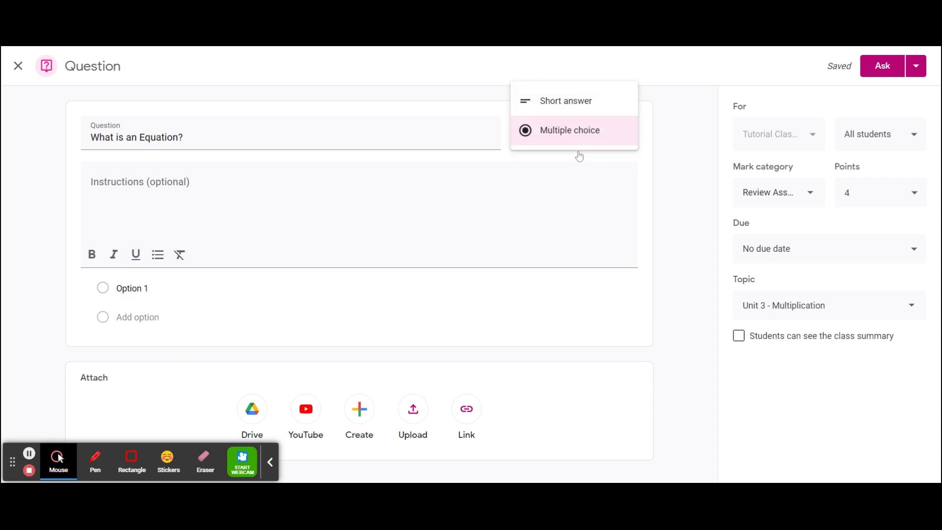
left_click(157, 294)
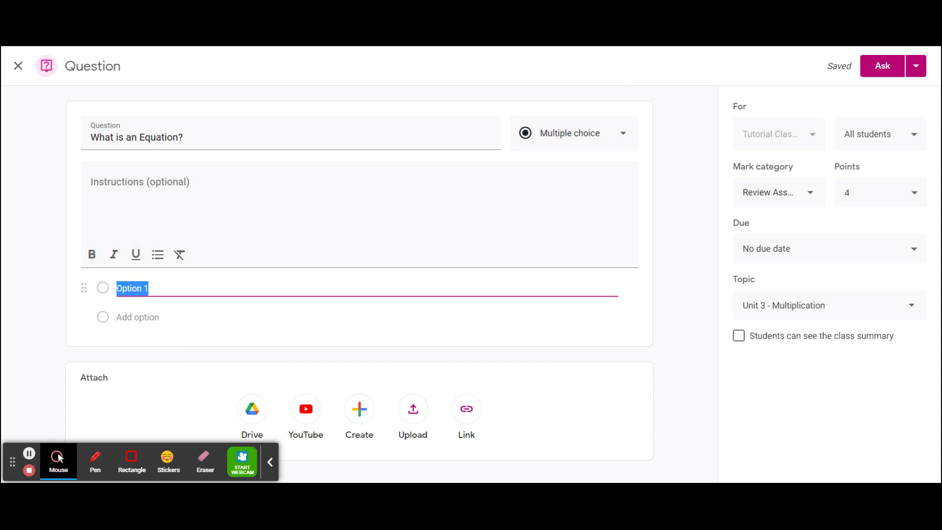
type("Sok")
type("An Expressio")
Step: Add a second answer option reading "Letters and numbers divided by an equal sign."
key("Tab")
type("Som")
key("BackSpace")
key("BackSpace")
key("BackSpace")
type("L")
key("BackSpace")
type("Letters and numbers devided by an equal sign.")
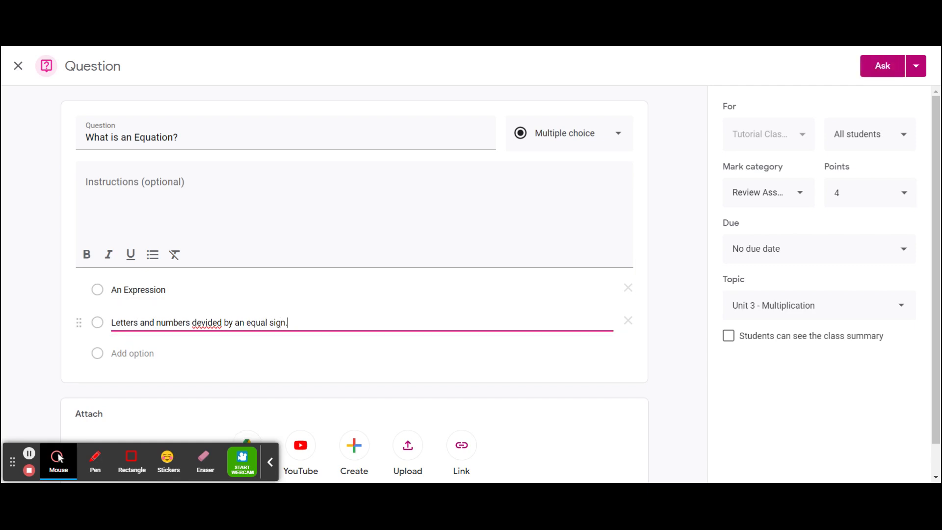
double_click(200, 323)
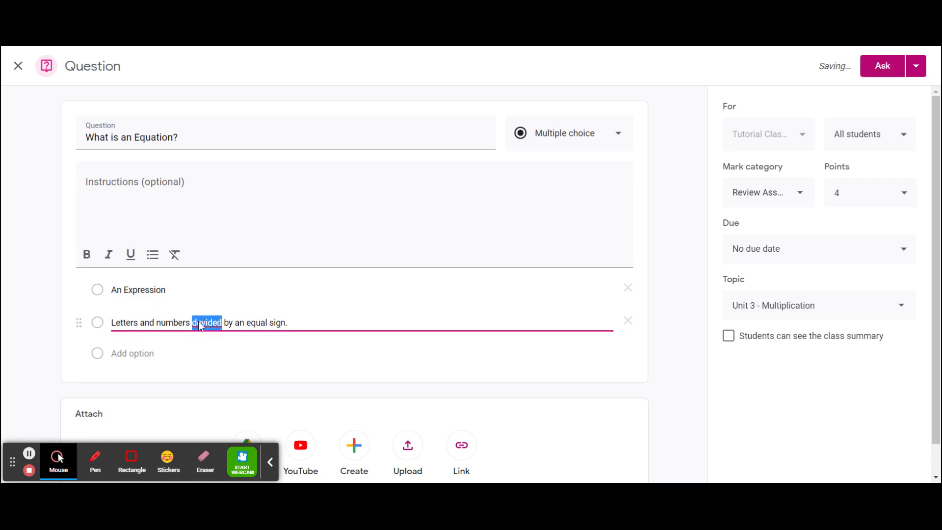
type("divided")
left_click(669, 200)
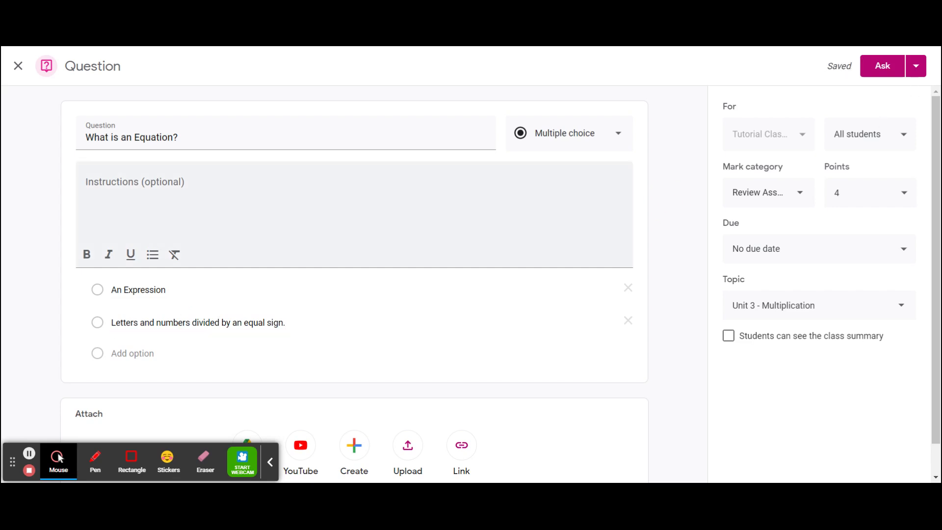
Step: Post the multiple-choice question to the class
left_click(596, 138)
left_click(672, 148)
left_click(901, 73)
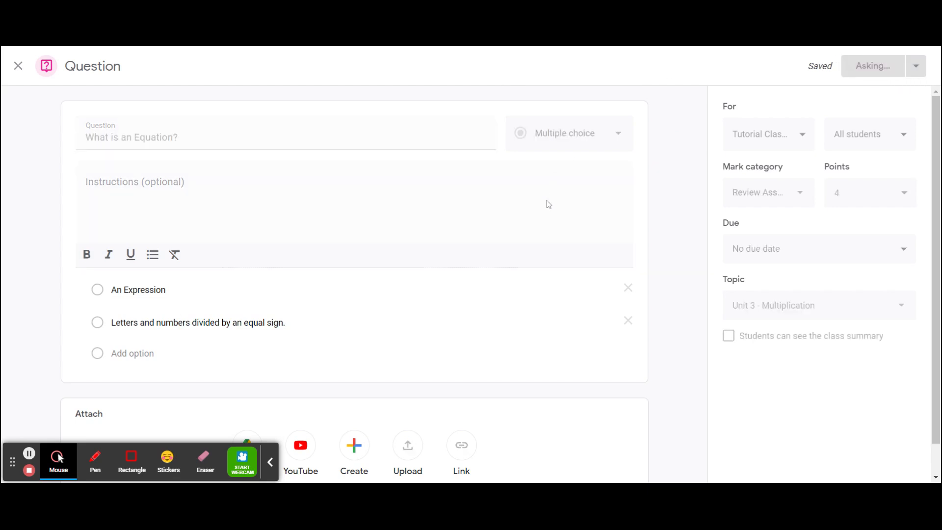
Step: Reopen Tutorial Class from the list of classes and go to its Classwork page
left_click(36, 72)
left_click(126, 79)
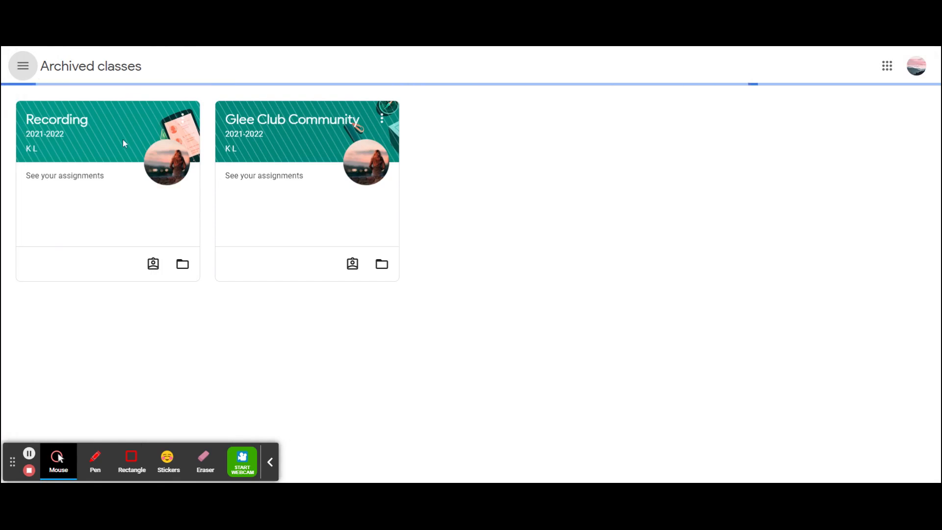
left_click(105, 156)
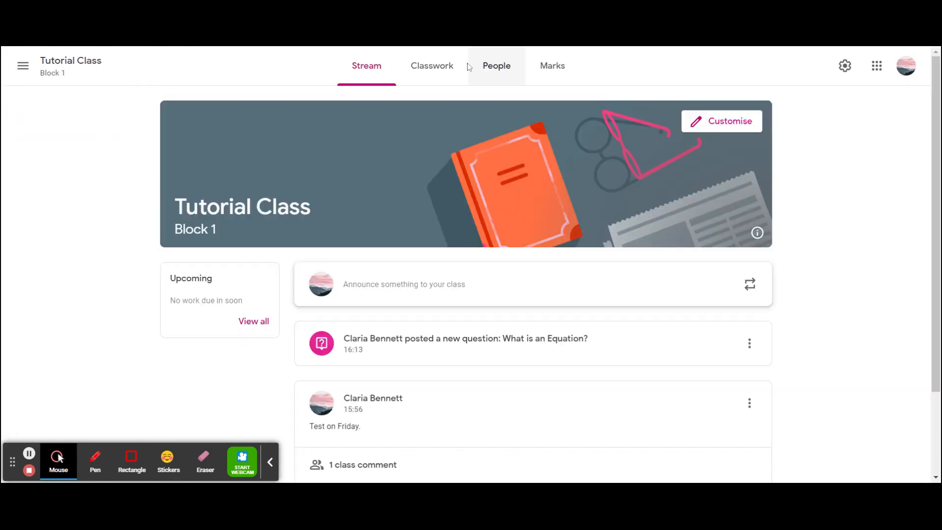
left_click(451, 73)
left_click(884, 109)
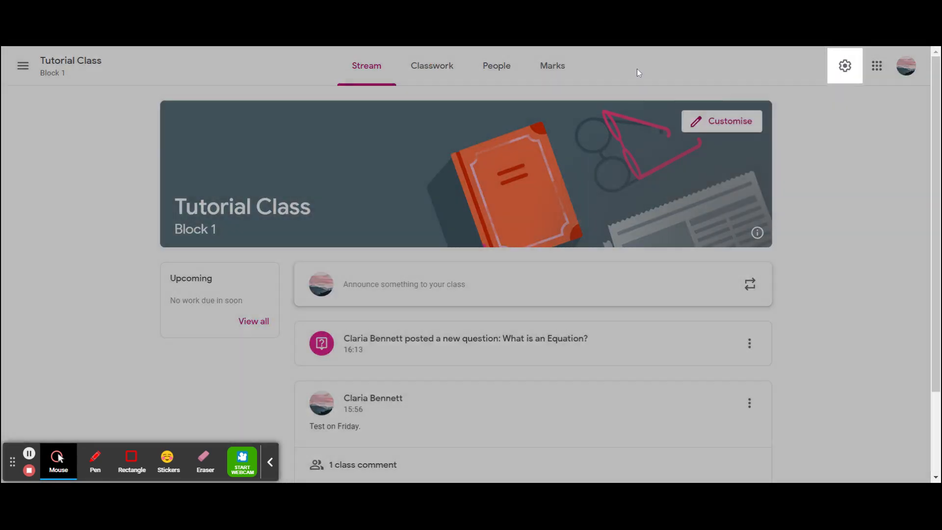
left_click(432, 68)
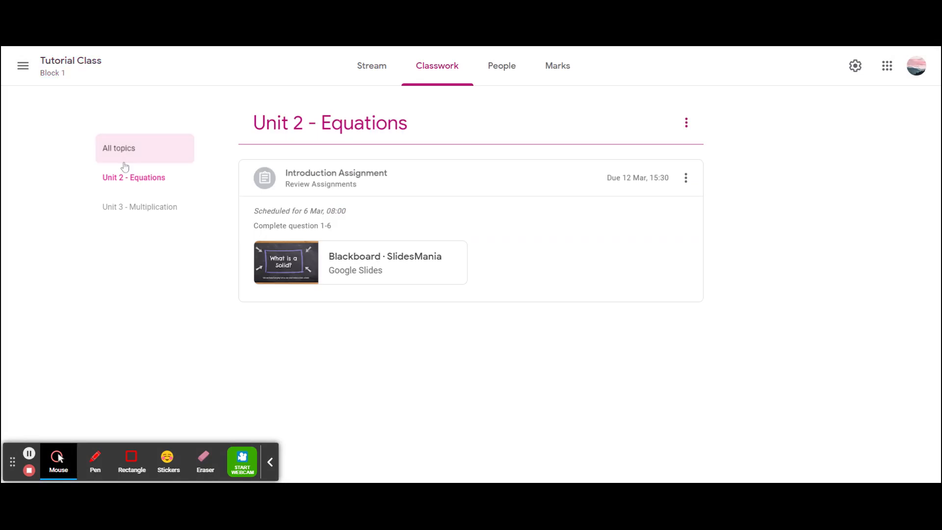
Step: Look through the classwork by topic, including Unit 3 - Multiplication, and return to all topics
left_click(147, 149)
left_click(169, 179)
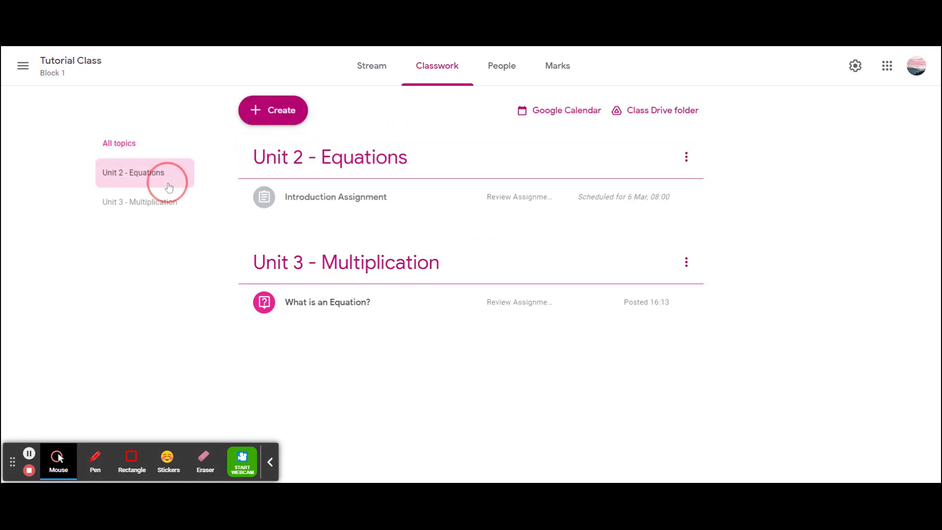
left_click(172, 206)
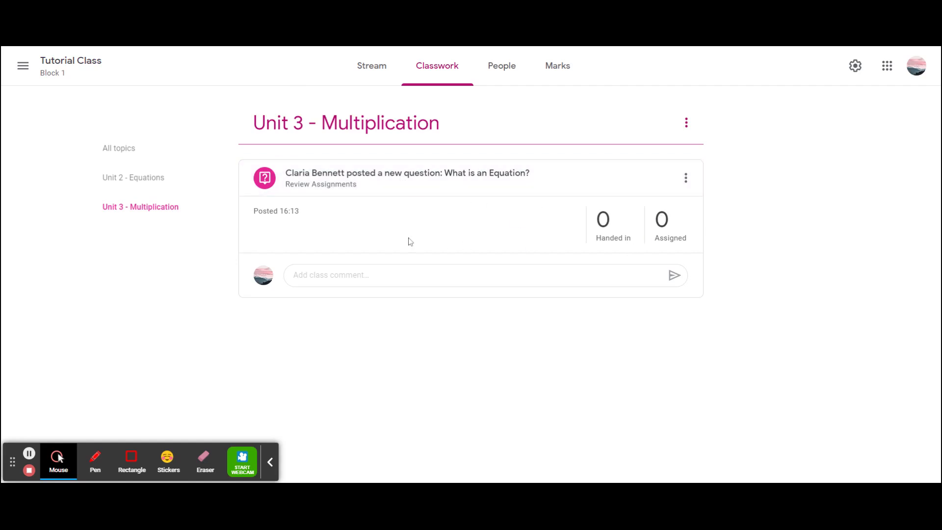
left_click(166, 161)
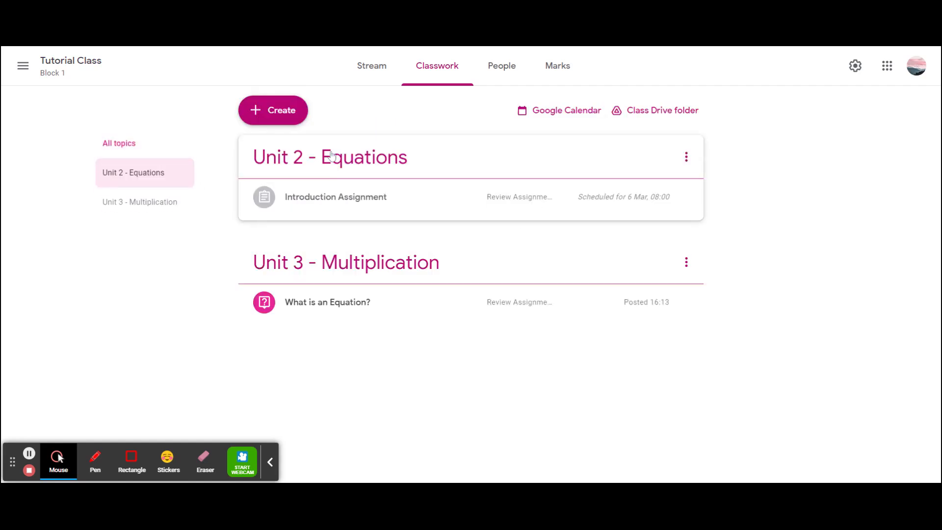
Step: Create a new classwork material titled "Unit Notes"
left_click(274, 120)
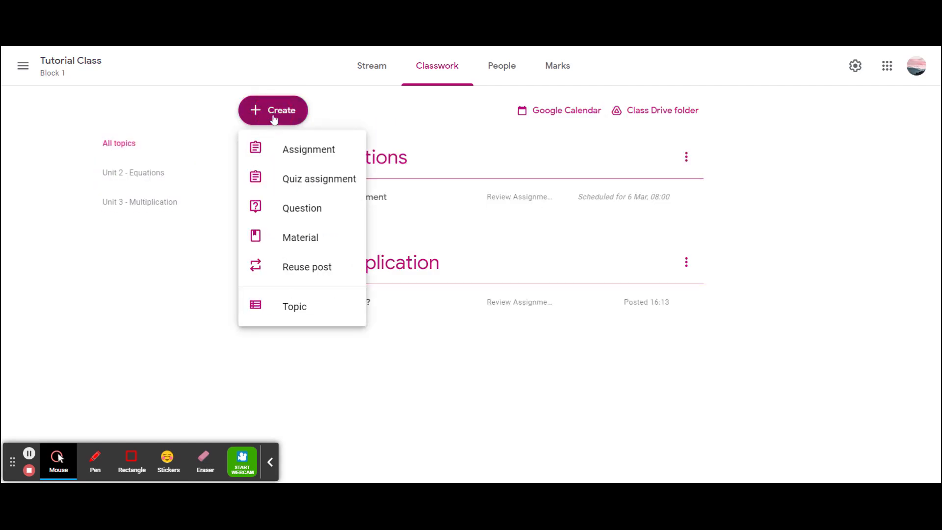
left_click(292, 241)
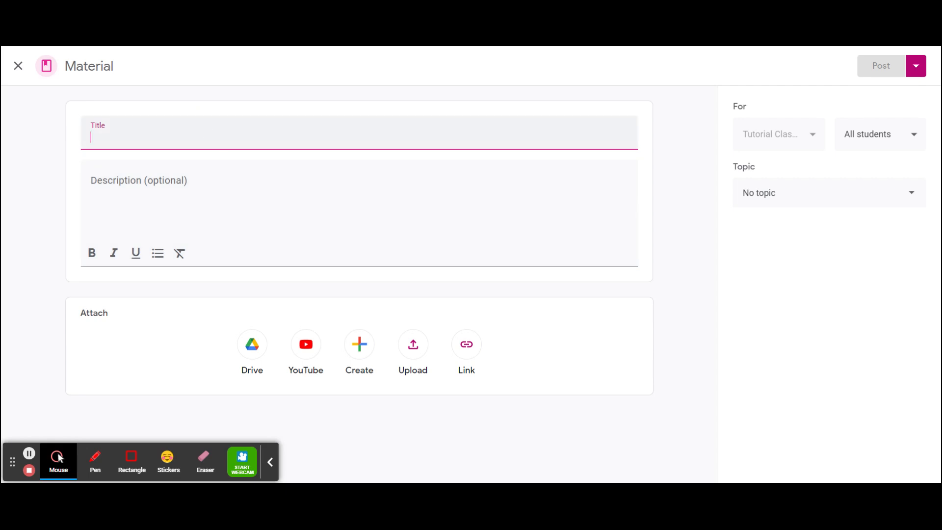
type("Unit Notes")
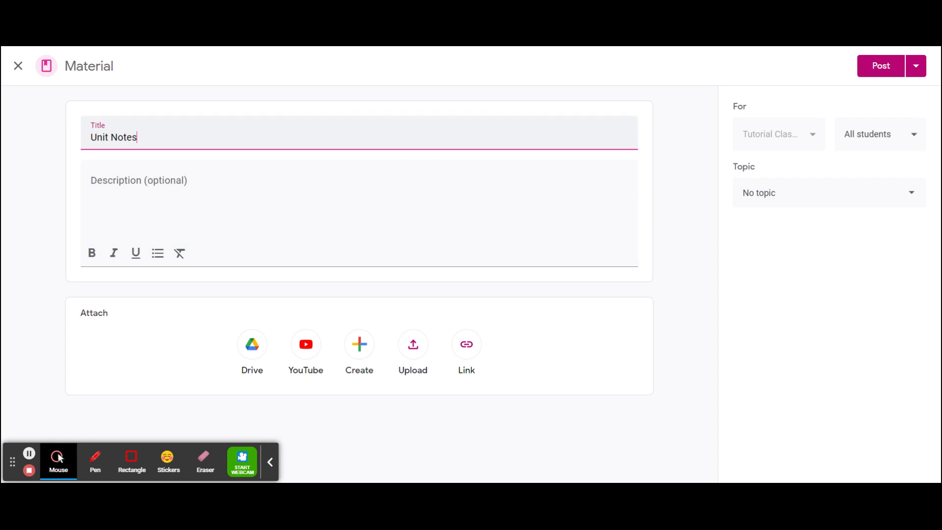
Step: File the Unit Notes material under the topic Unit 3 - Multiplication and post it to all students
left_click(819, 198)
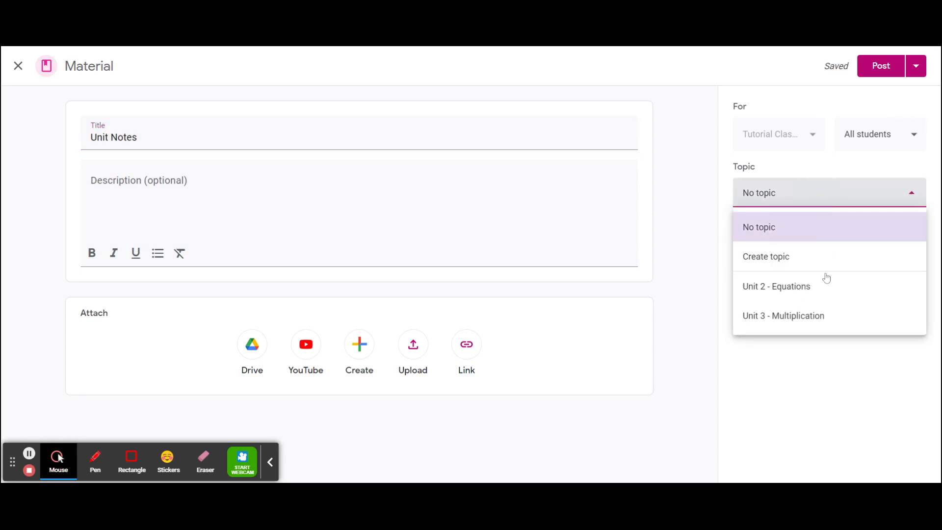
left_click(826, 288)
left_click(840, 205)
left_click(829, 314)
left_click(873, 143)
left_click(858, 250)
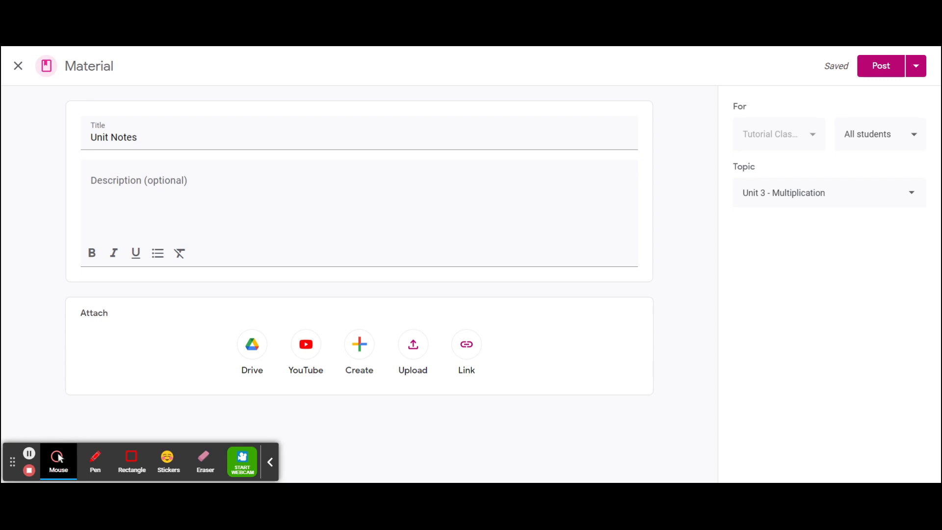
left_click(916, 67)
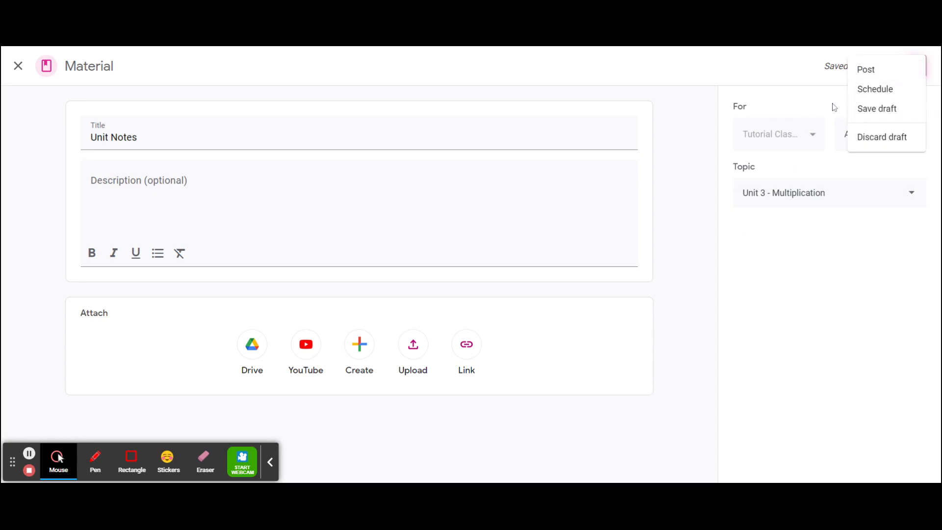
left_click(881, 70)
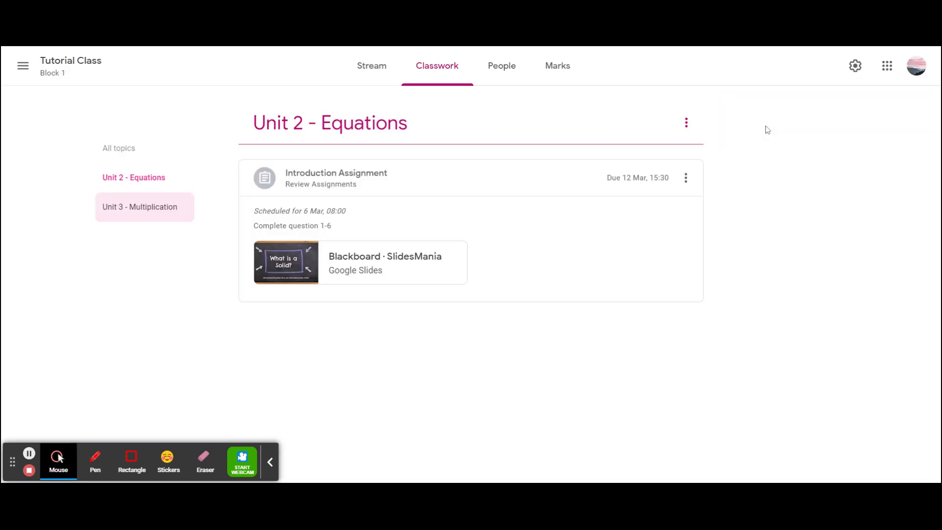
Step: Reopen the class's Classwork page and move the question "What is an Equation?" into Unit 2 - Equations, below Introduction Assignment
left_click(119, 140)
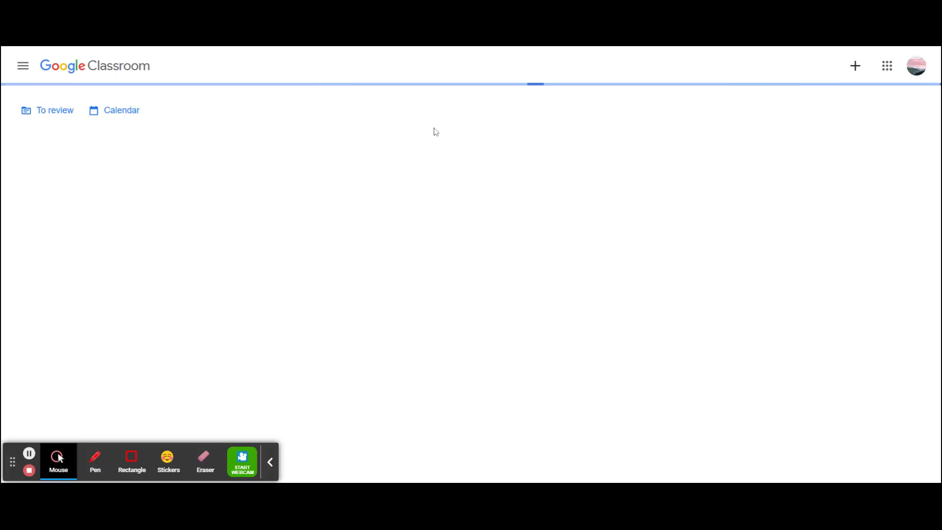
left_click(58, 156)
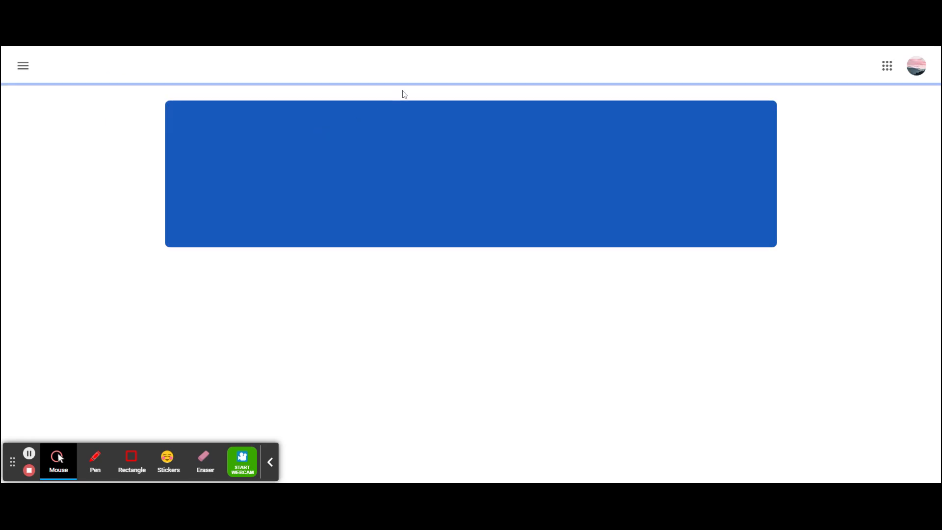
left_click(427, 83)
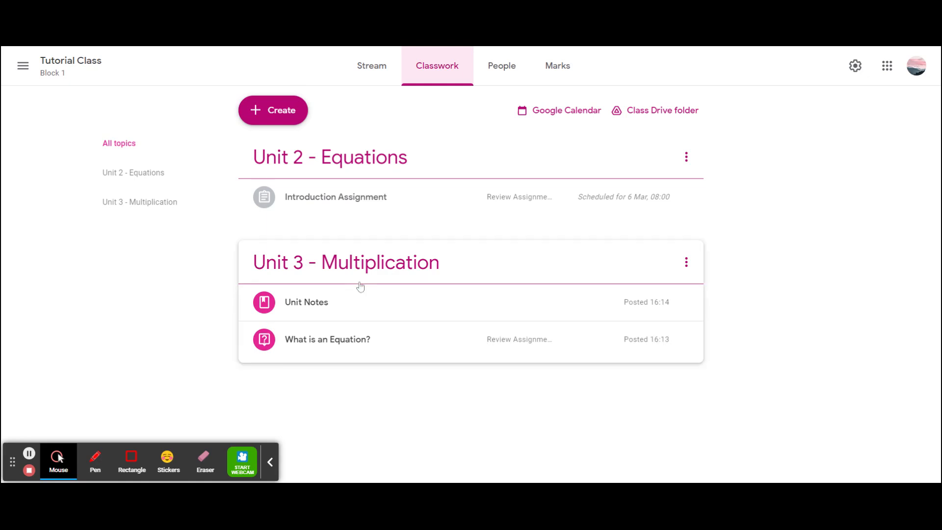
left_click_drag(307, 346, 322, 220)
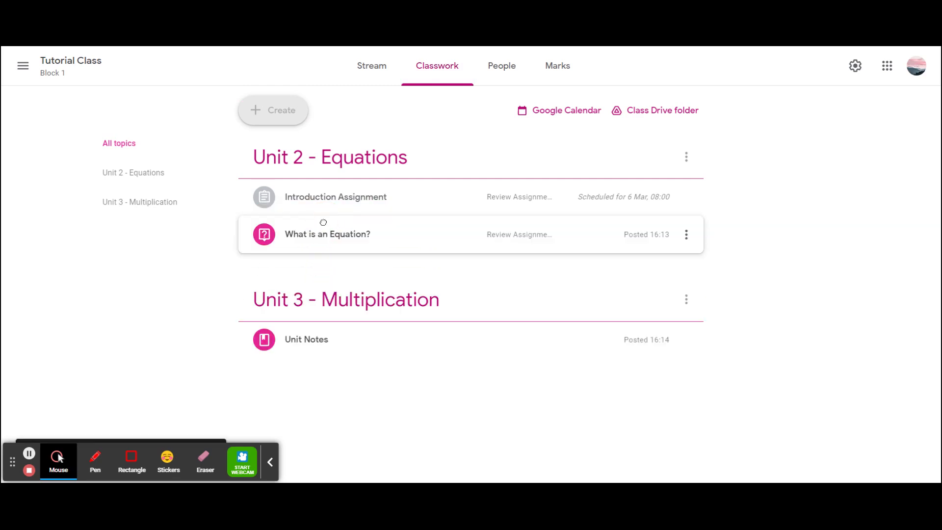
Step: Open the question "What is an Equation?" for editing, check its topic setting and close it without changes
left_click(687, 234)
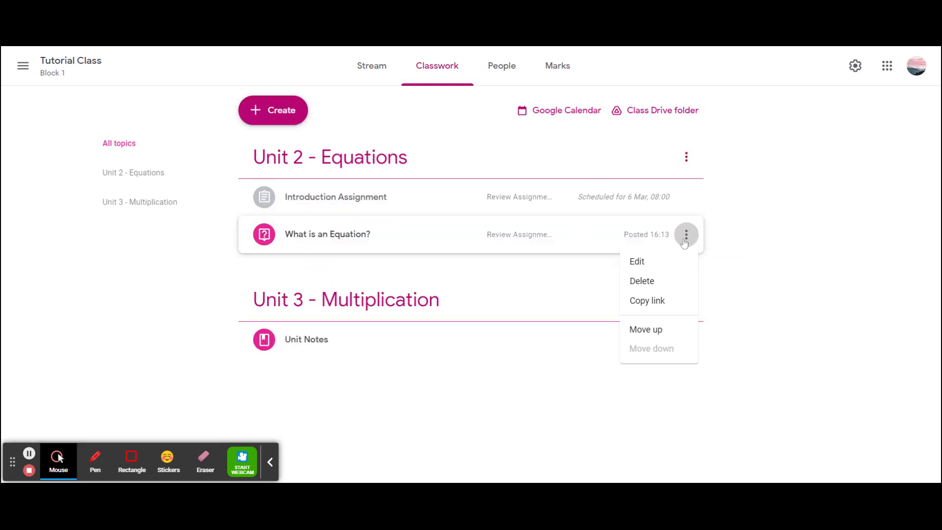
left_click(678, 264)
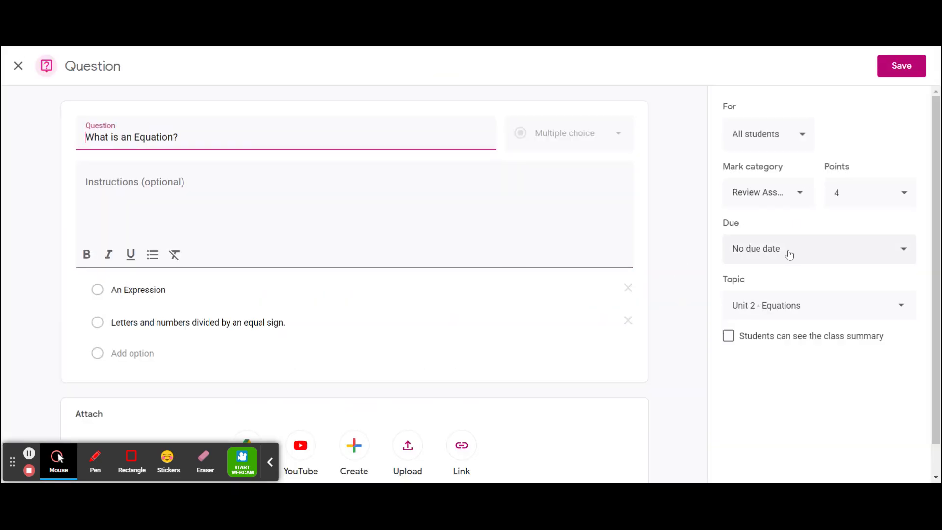
left_click(787, 307)
left_click(682, 282)
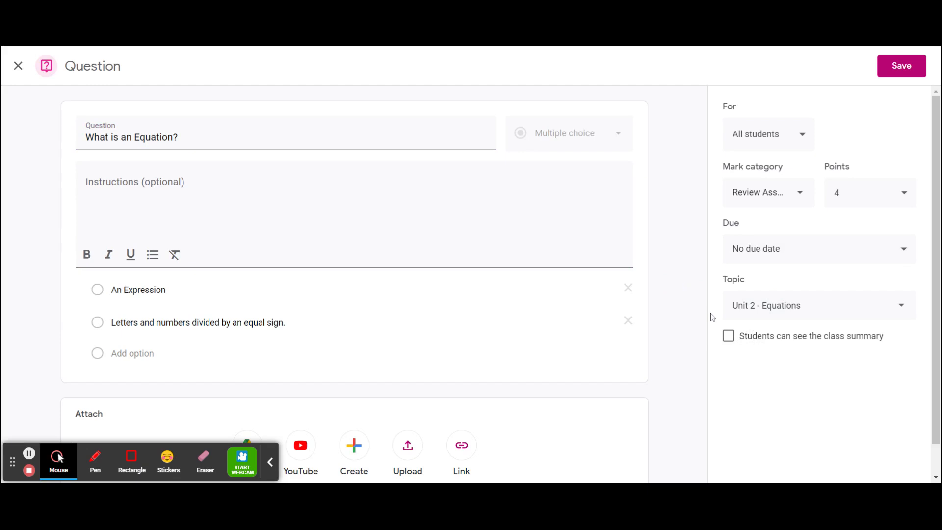
left_click(18, 66)
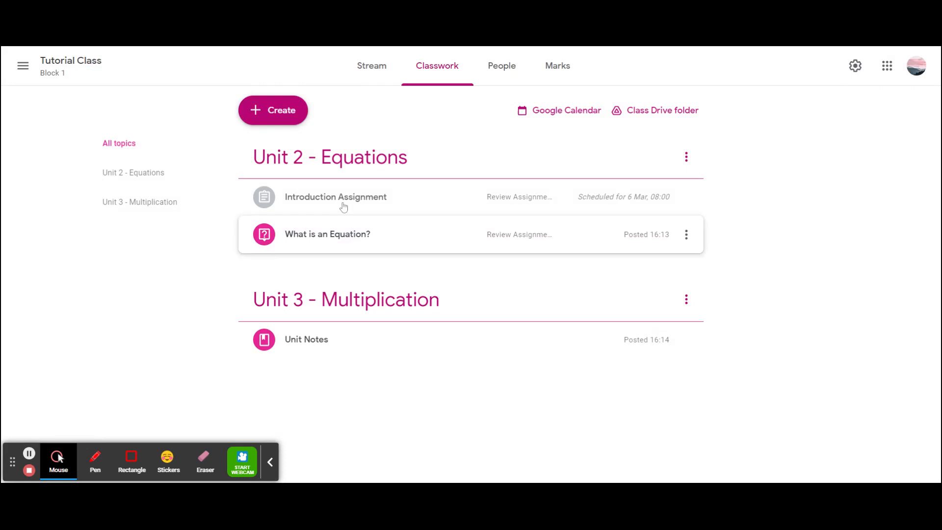
Step: Expand the Introduction Assignment under Unit 2 - Equations to view its details
left_click(375, 210)
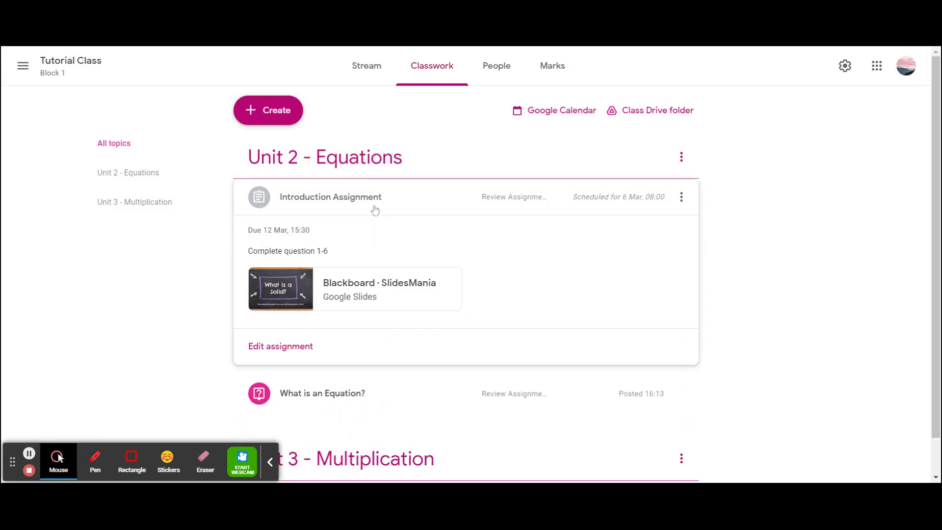
Step: Open the Introduction Assignment under Unit 2 - Equations for editing and save it with its existing 6 Mar, 08:00 schedule
left_click(375, 209)
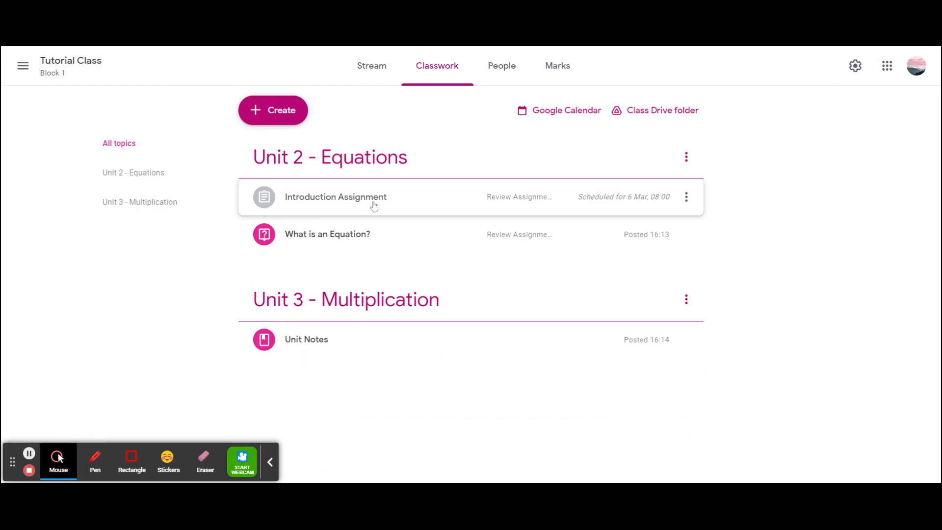
left_click(374, 206)
left_click(682, 196)
left_click(670, 223)
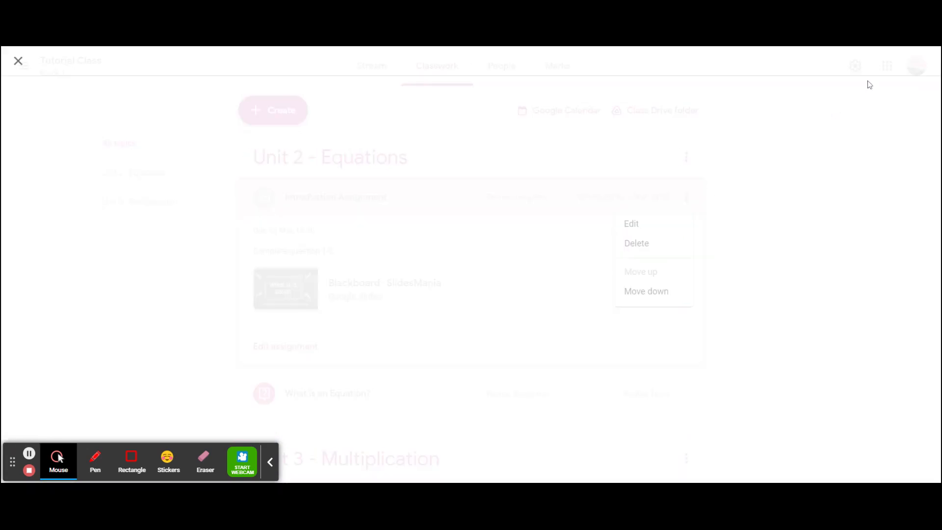
left_click(875, 75)
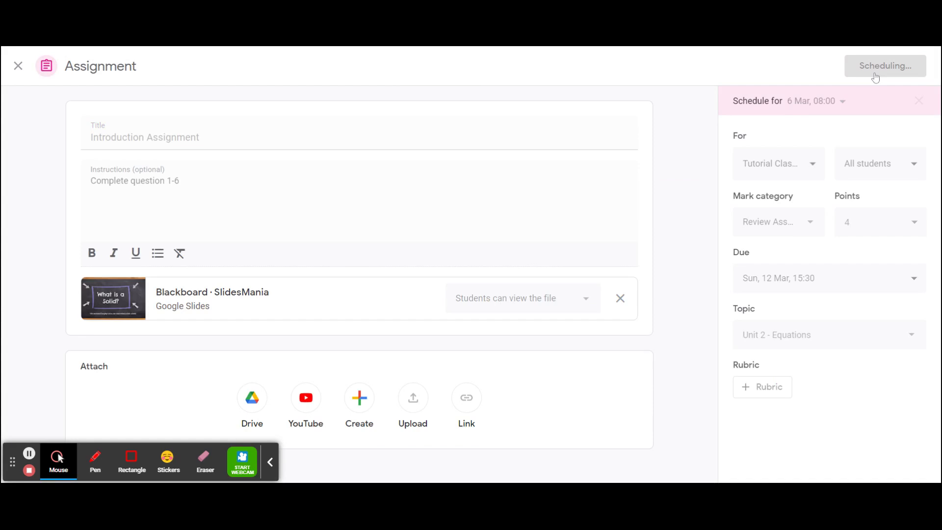
Step: Reopen the Introduction Assignment for editing, remove its scheduled posting date and assign it to all students immediately
left_click(682, 197)
left_click(681, 218)
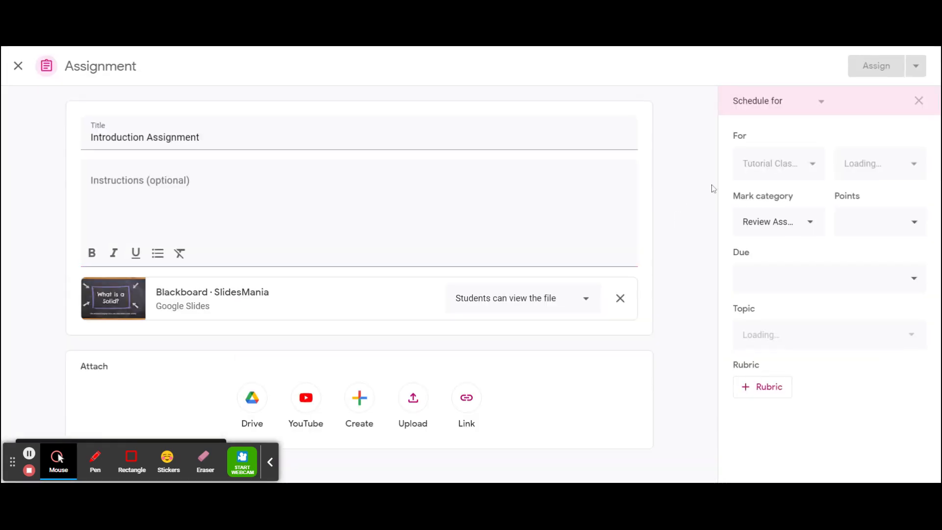
left_click(918, 100)
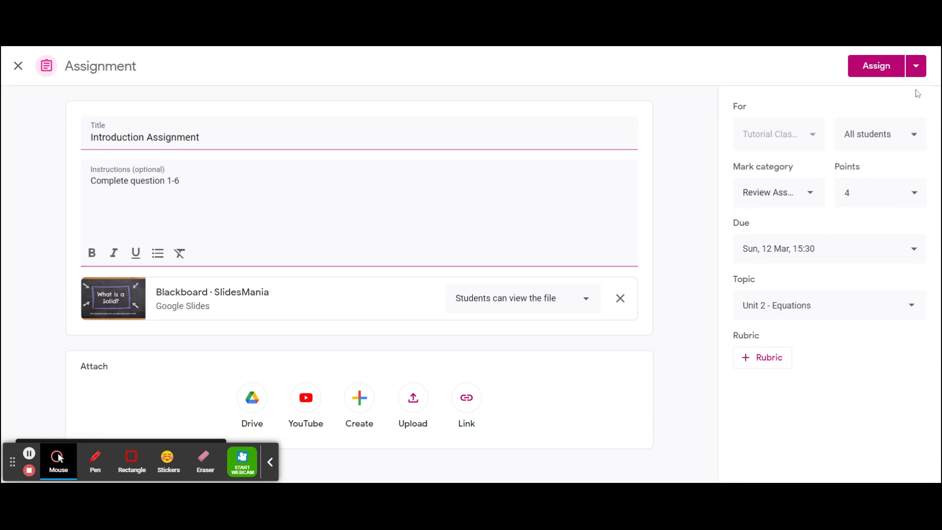
left_click(920, 97)
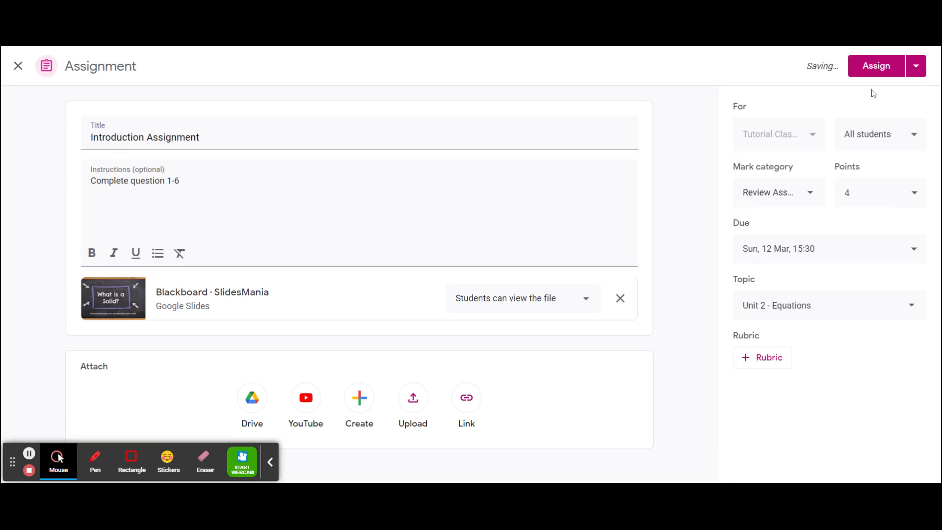
left_click(866, 72)
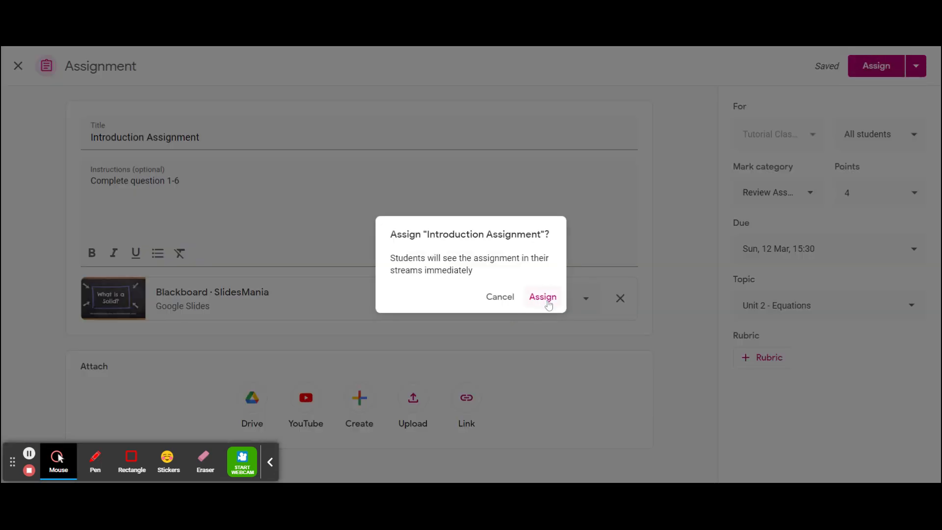
left_click(548, 303)
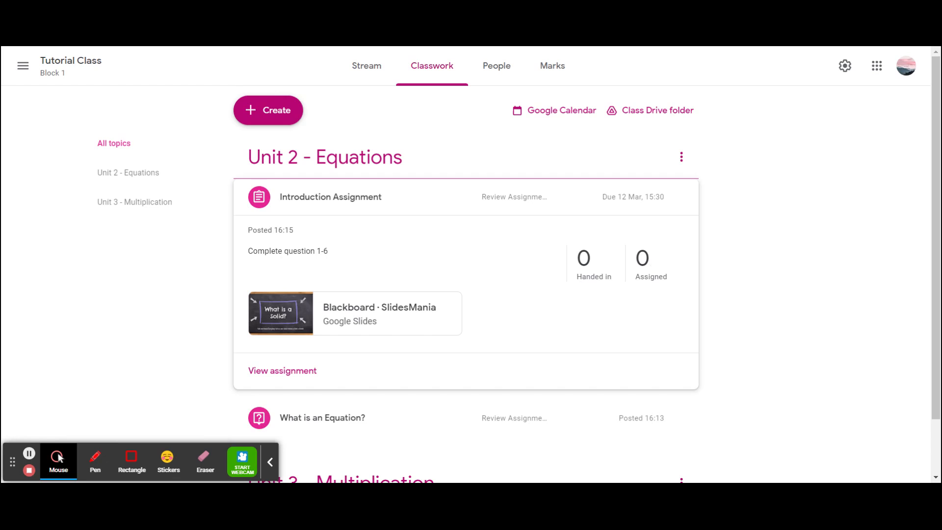
left_click(543, 196)
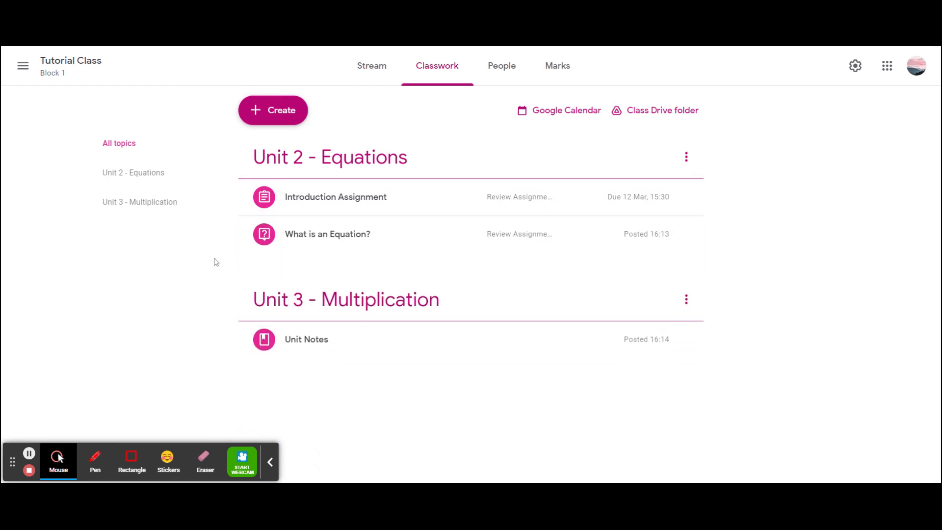
Step: Open the To review page for all classes and examine the work listed under No due date and Work in progress
left_click(18, 71)
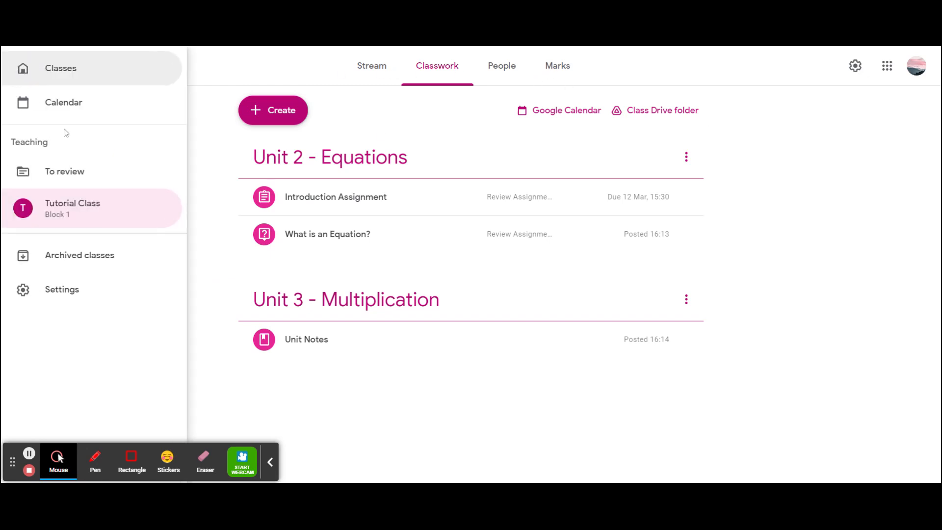
left_click(80, 171)
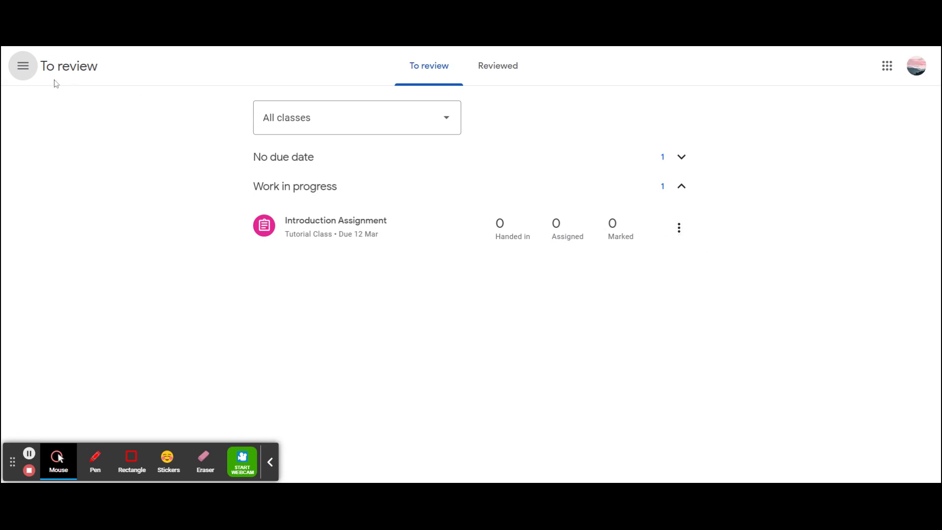
left_click(29, 77)
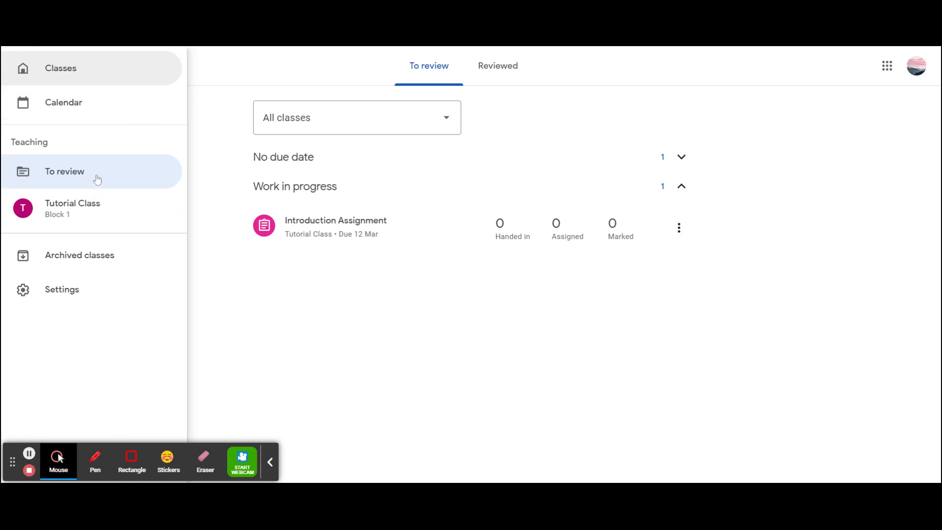
left_click(377, 333)
left_click(680, 158)
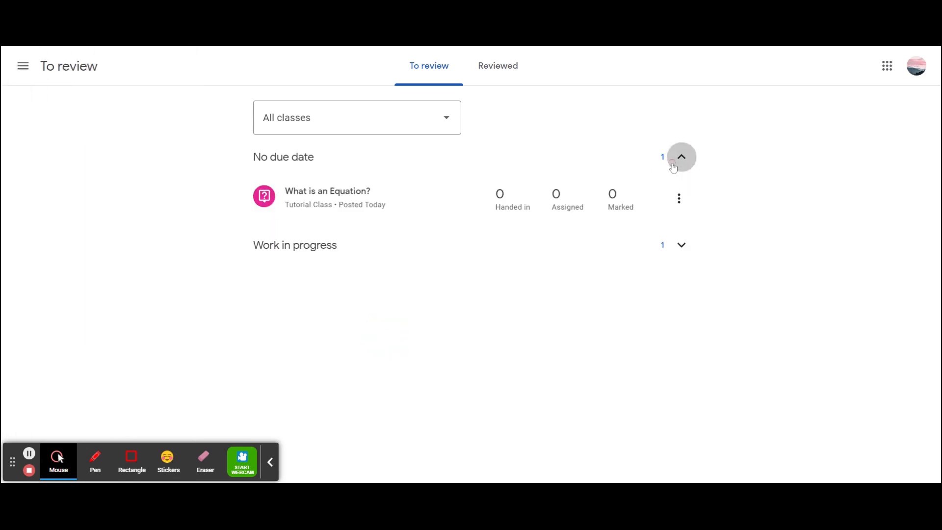
left_click(681, 245)
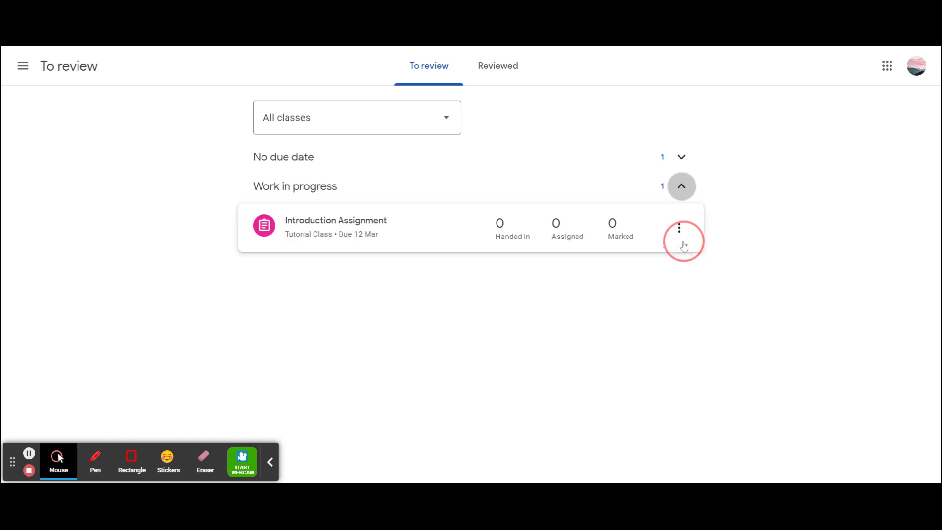
left_click(476, 287)
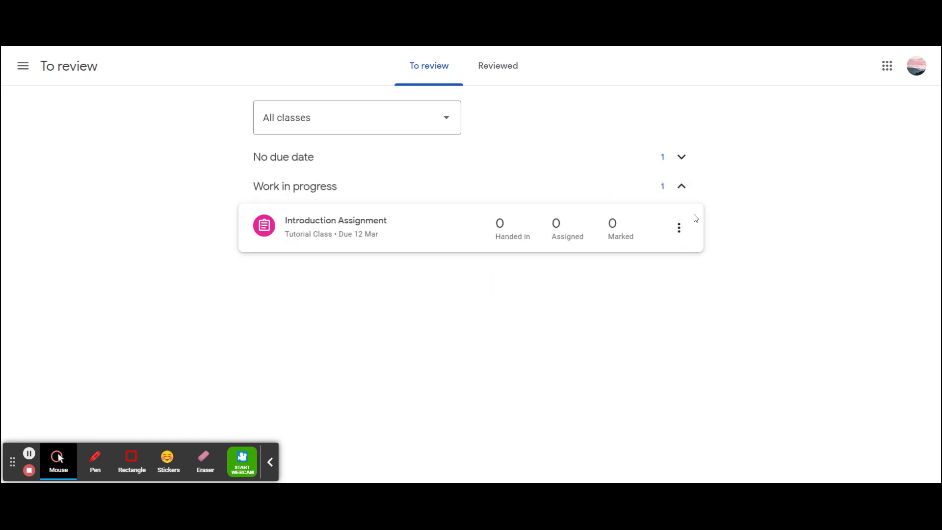
Step: Mark the Introduction Assignment as reviewed and check its available options in the Reviewed list
left_click(679, 228)
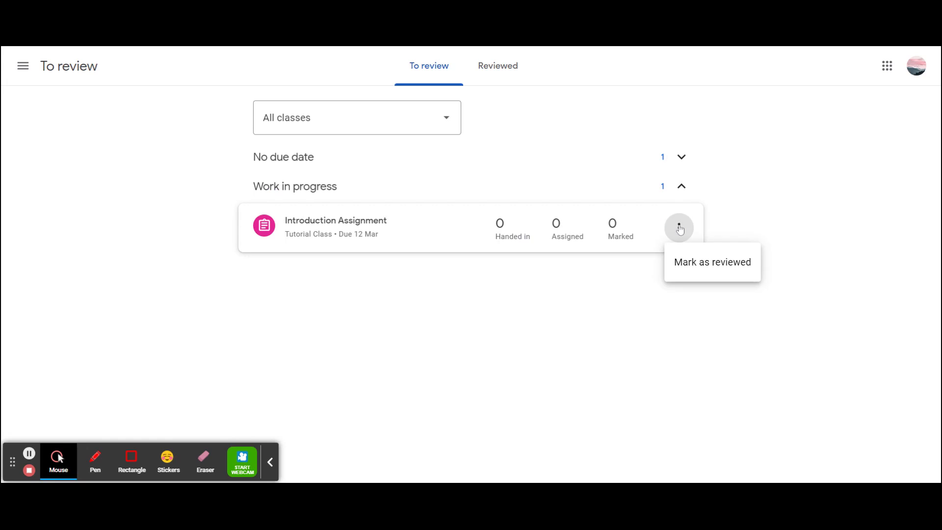
left_click(684, 262)
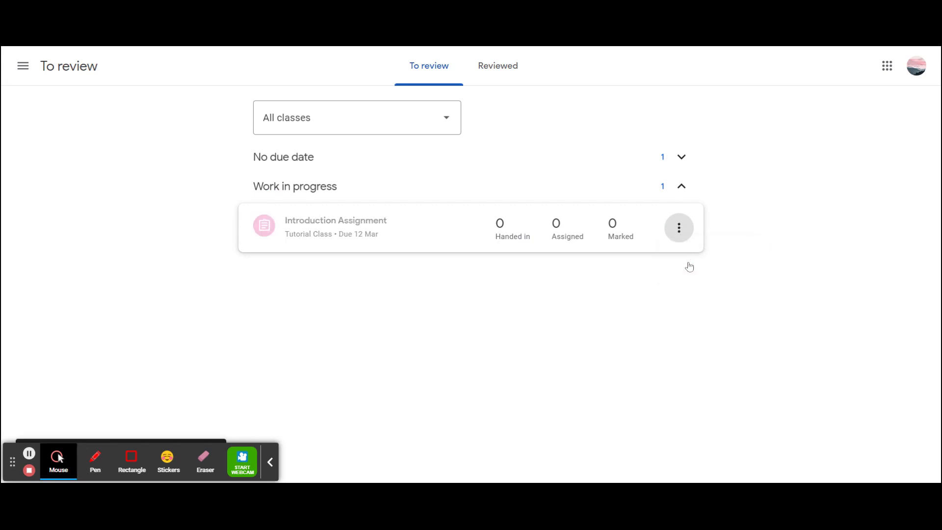
left_click(508, 75)
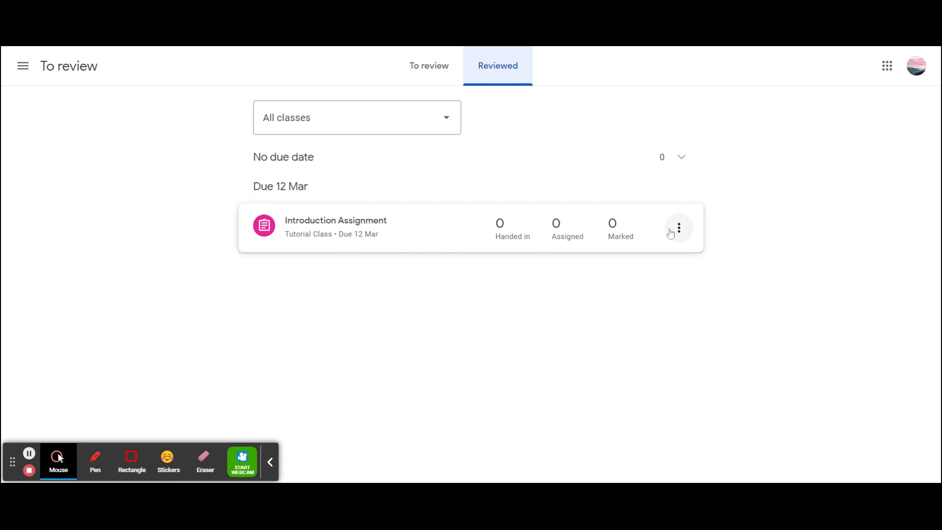
left_click(687, 231)
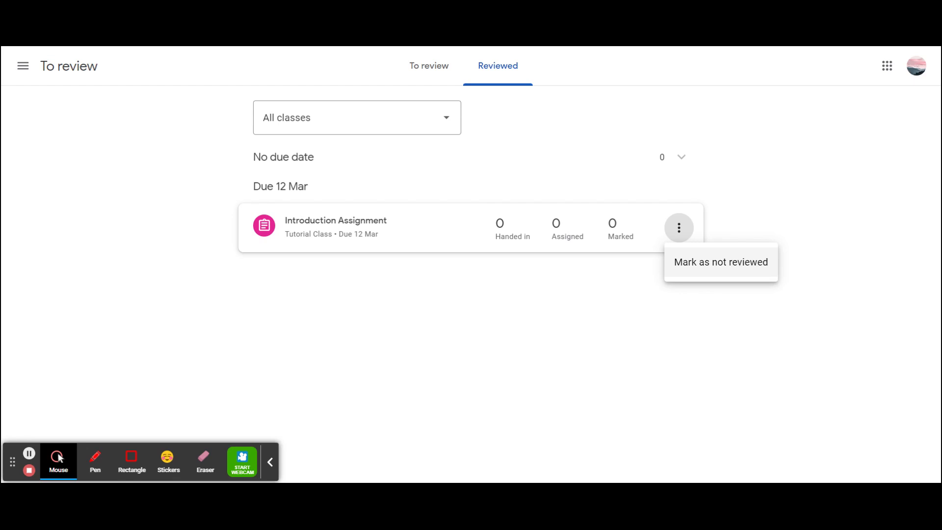
Step: Return to the overview of all classes
left_click(23, 66)
left_click(82, 69)
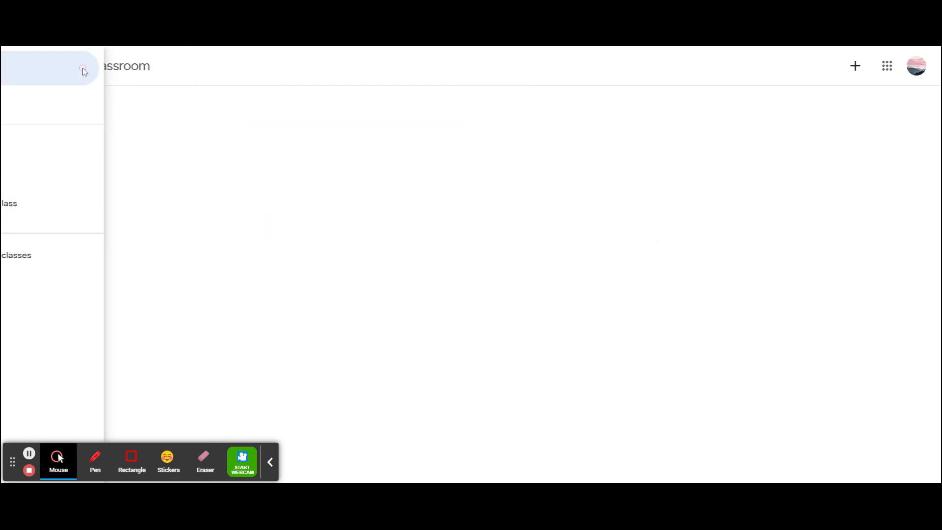